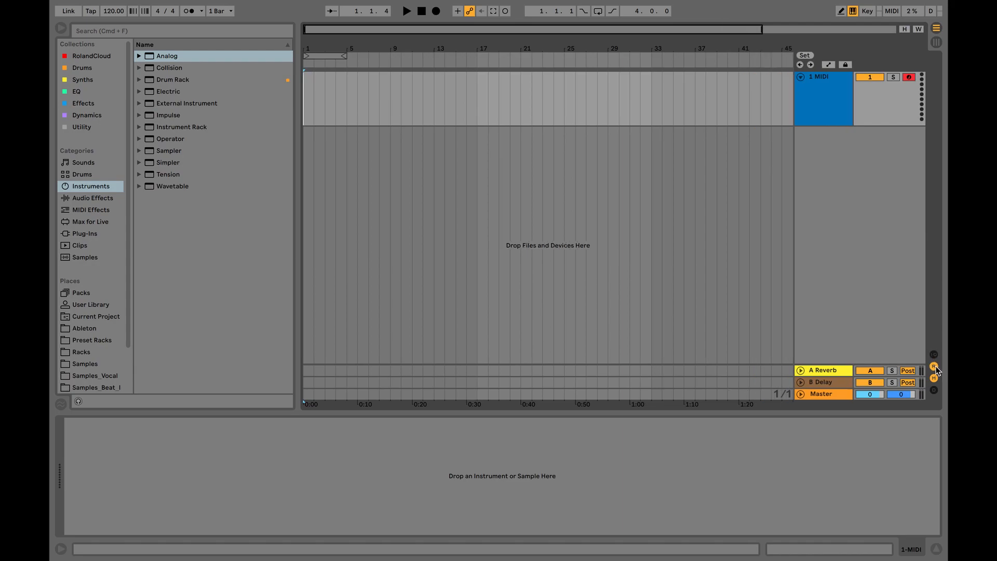
Clear space for the arrangement by hiding the return tracks, the browser and the device view.
{"action": "left_click", "coordinate": [935, 366]}
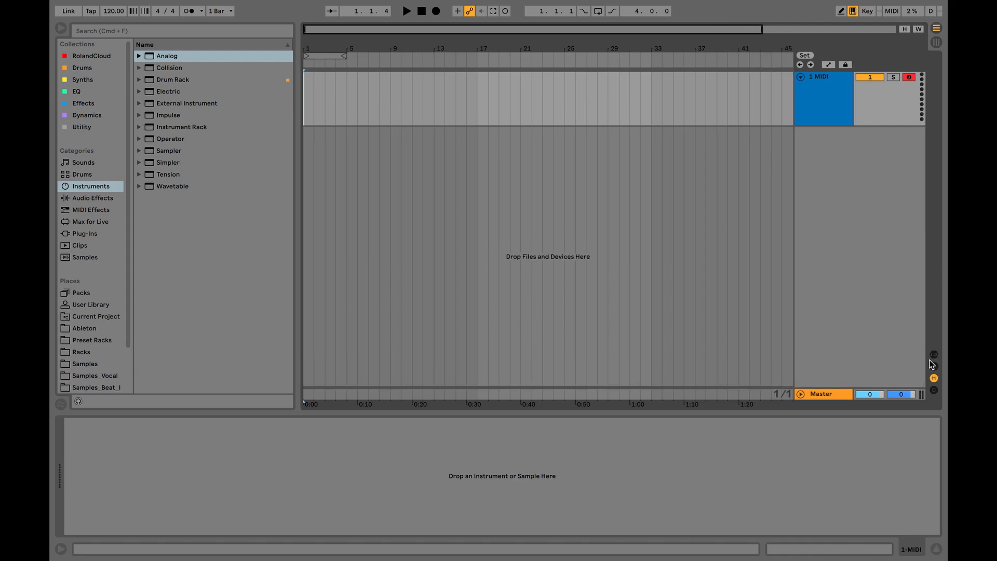
{"action": "left_click", "coordinate": [60, 28]}
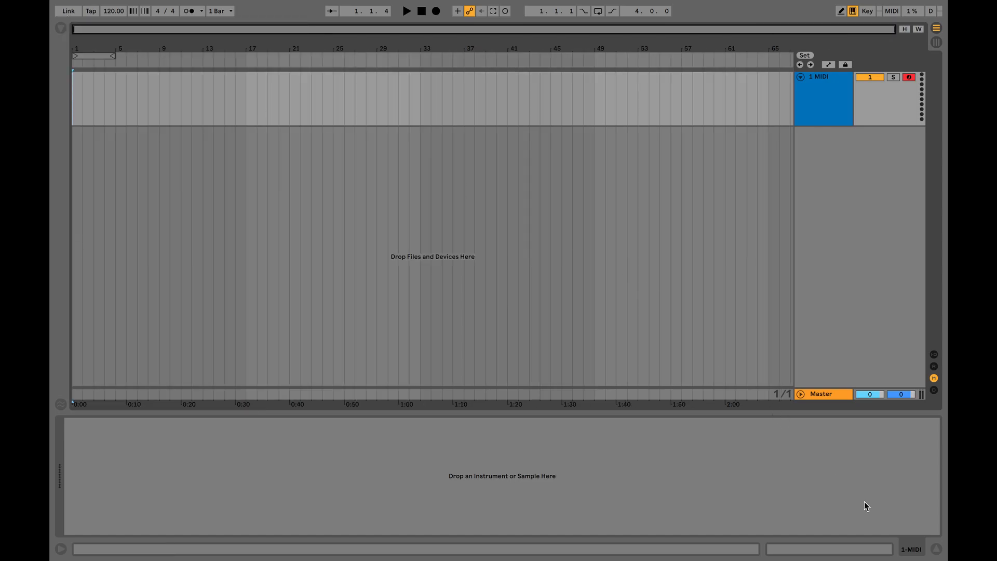
{"action": "left_click", "coordinate": [935, 549]}
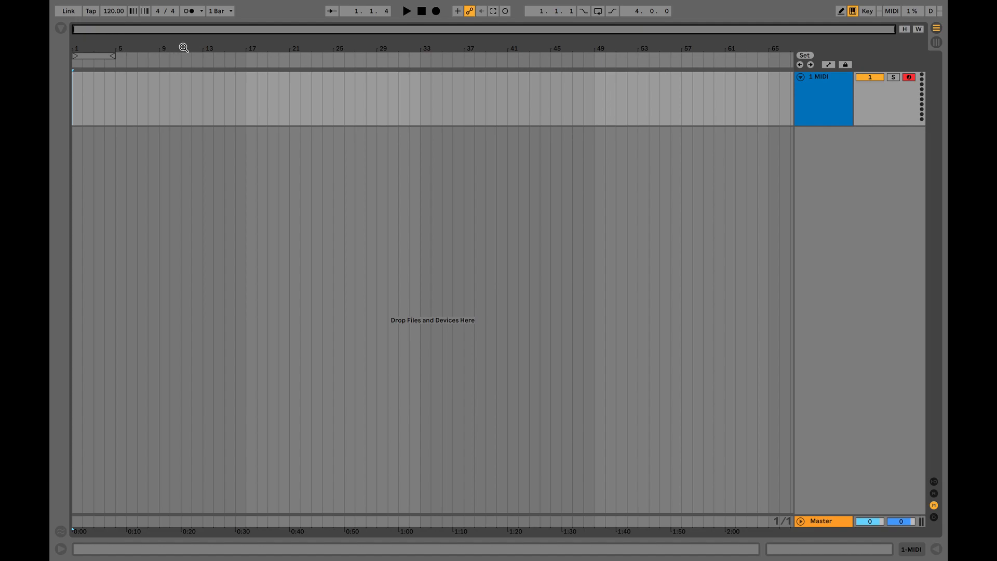
{"action": "key", "text": "plus"}
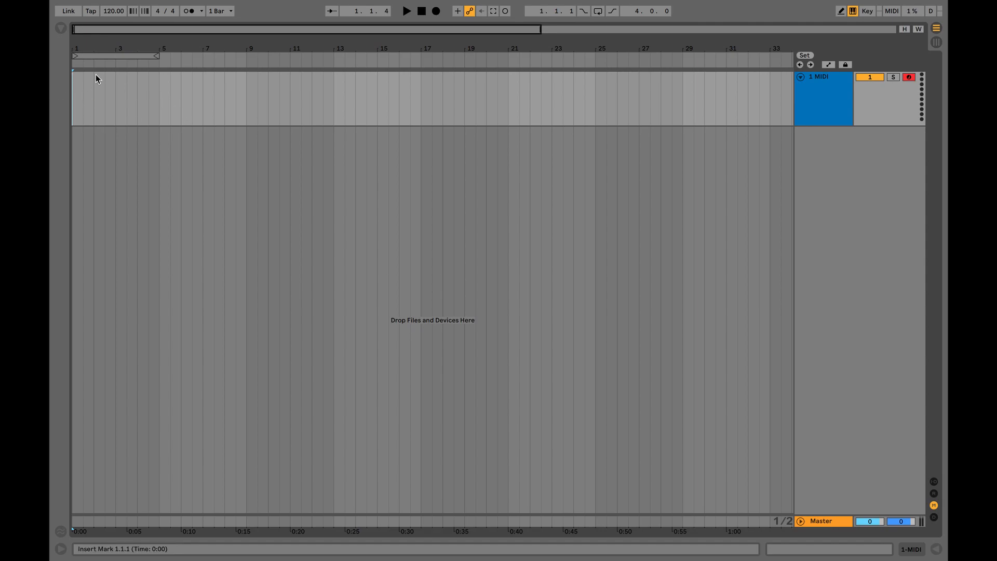
Reopen the browser and load the Operator instrument onto the MIDI track.
{"action": "left_click", "coordinate": [61, 29]}
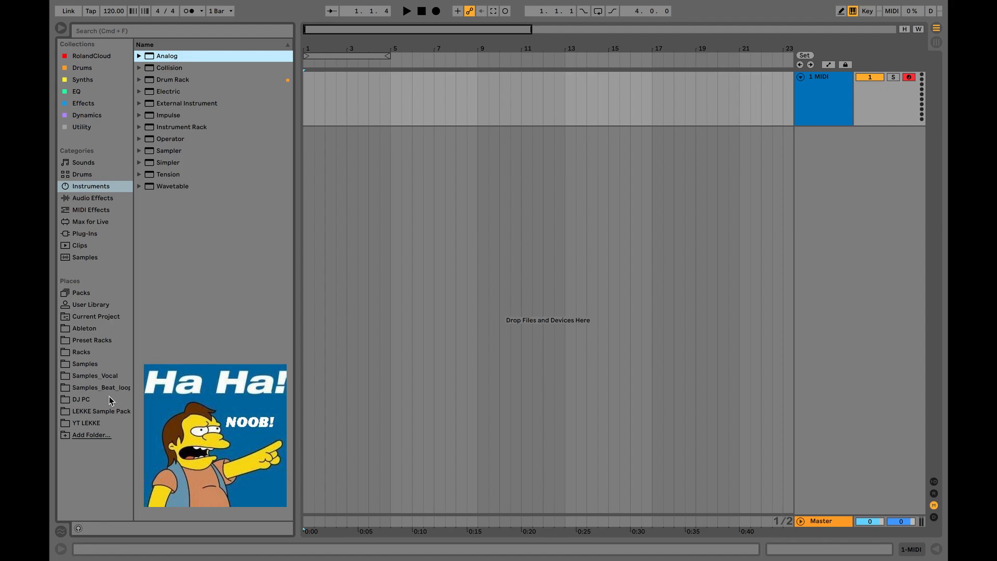
{"action": "left_click", "coordinate": [80, 190]}
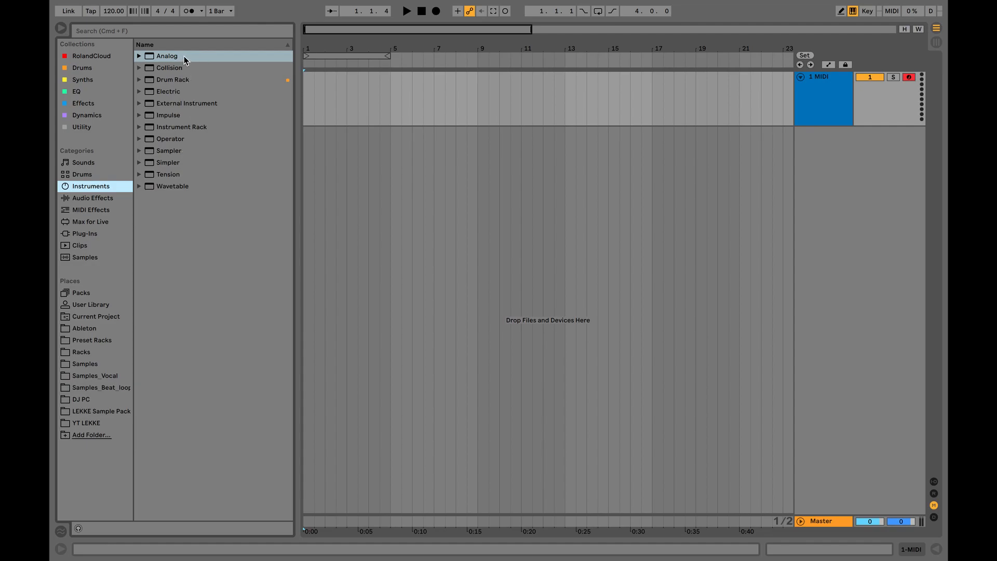
{"action": "left_click", "coordinate": [187, 139]}
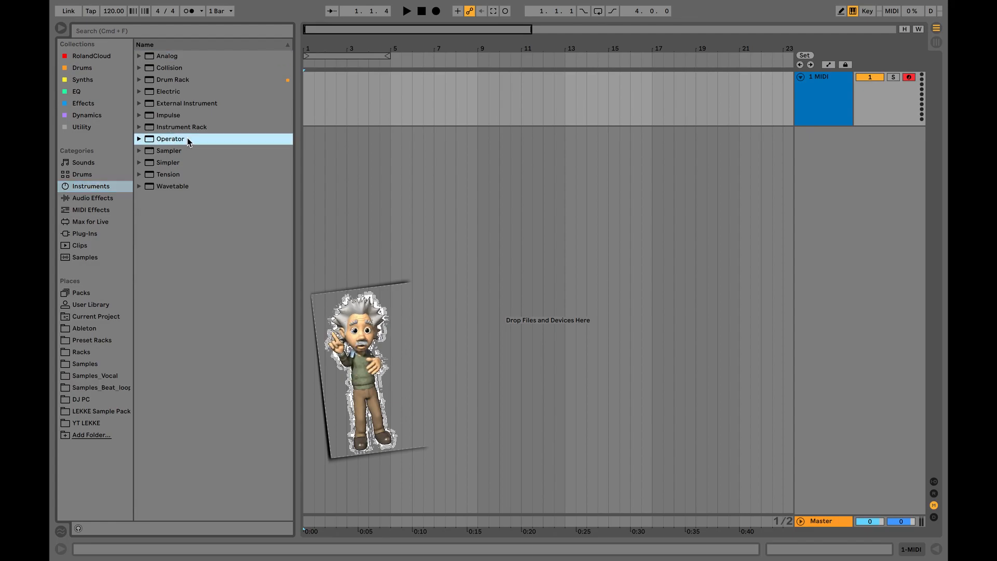
{"action": "double_click", "coordinate": [170, 139]}
{"action": "left_click_drag", "start_coordinate": [170, 141], "coordinate": [336, 92]}
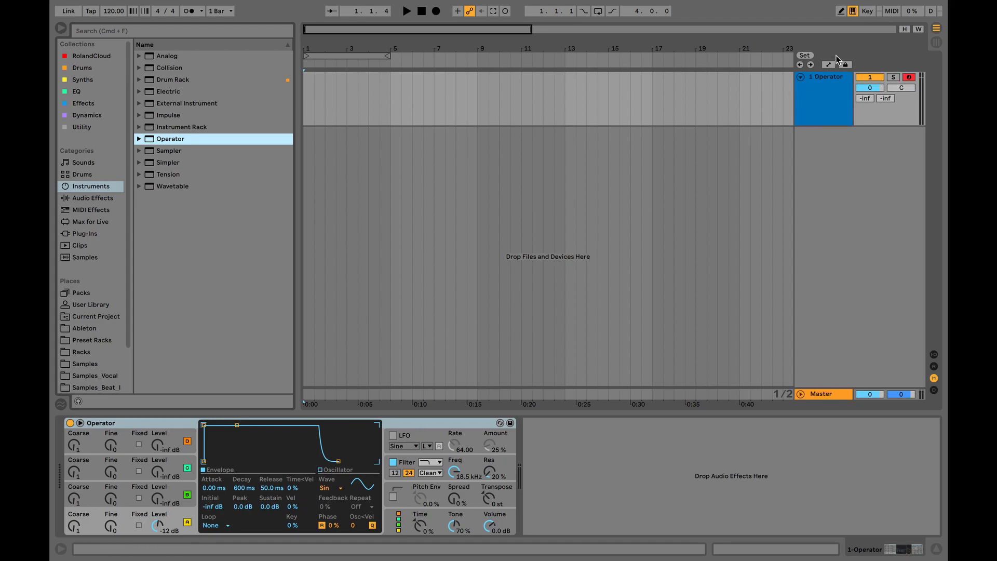
{"action": "key", "text": "m"}
Look through Operator's Pad presets and load 5ths1 Detuned Pad onto the track.
{"action": "left_click", "coordinate": [139, 140]}
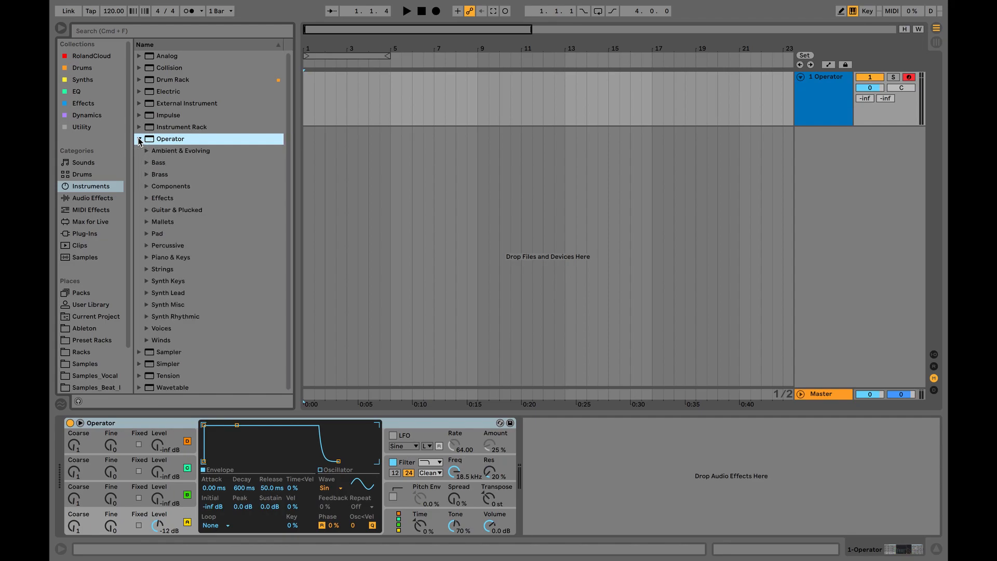
{"action": "left_click", "coordinate": [193, 153]}
{"action": "left_click", "coordinate": [192, 163]}
{"action": "left_click", "coordinate": [188, 178]}
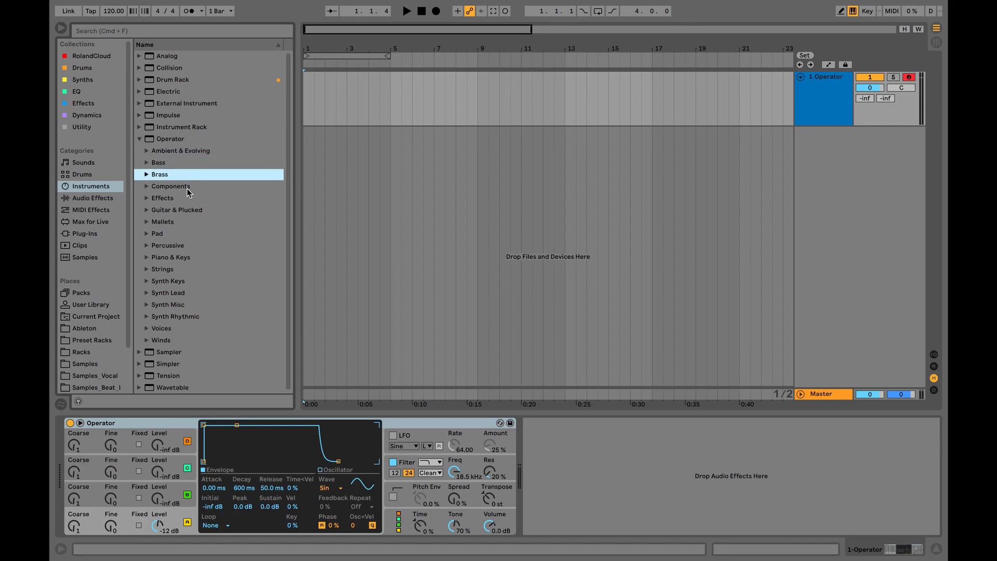
{"action": "left_click", "coordinate": [188, 190]}
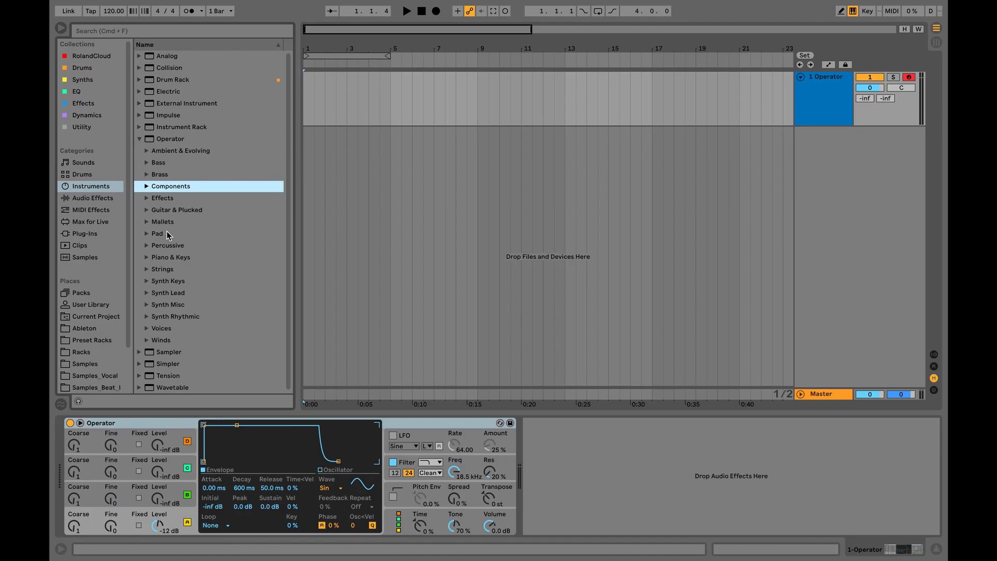
{"action": "left_click", "coordinate": [147, 233]}
{"action": "scroll", "coordinate": [240, 248], "scroll_direction": "down", "scroll_amount": 20}
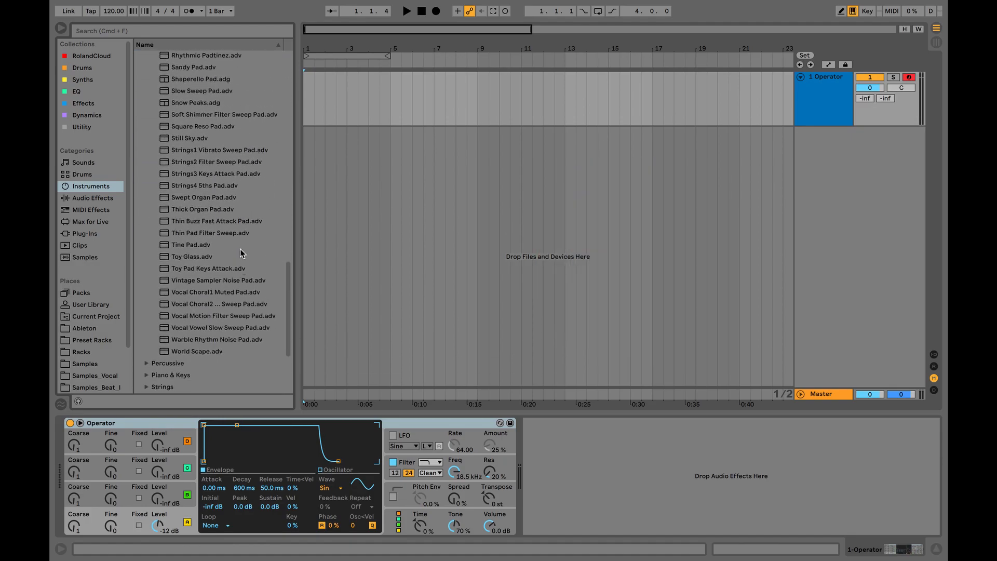
{"action": "scroll", "coordinate": [239, 248], "scroll_direction": "up", "scroll_amount": 20}
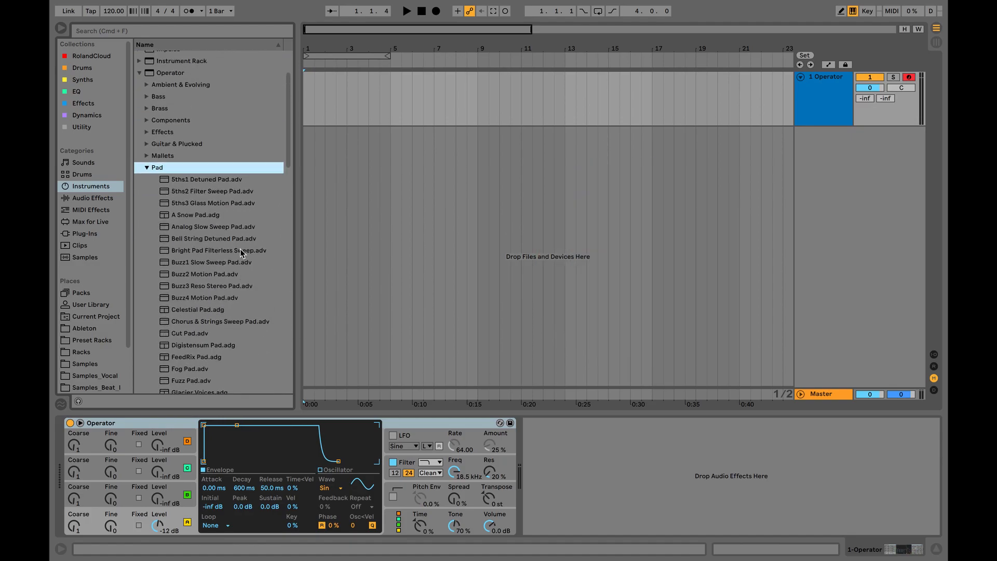
{"action": "double_click", "coordinate": [203, 180]}
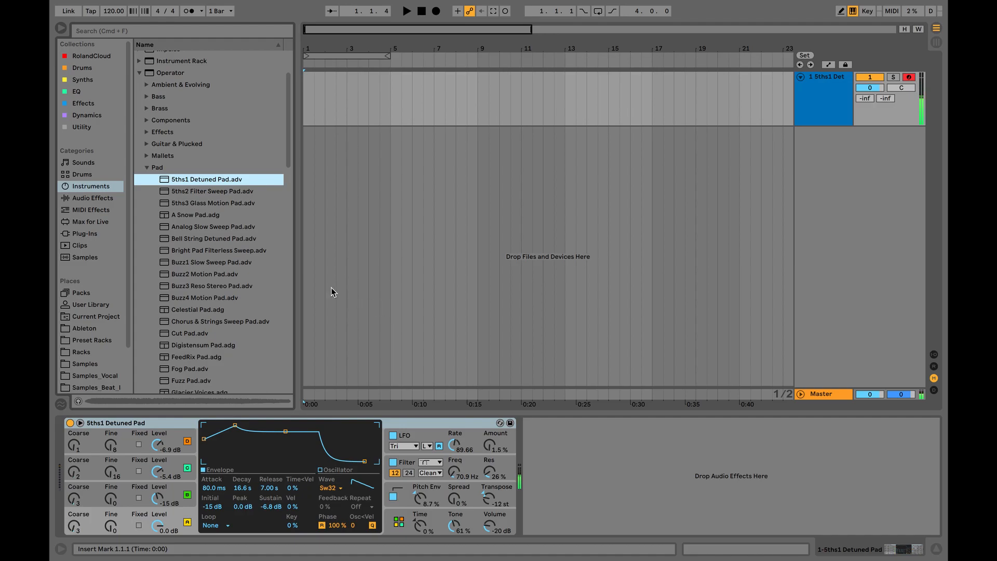
Replace the track's instrument with the A Snow Pad preset and hide the browser.
{"action": "double_click", "coordinate": [205, 215]}
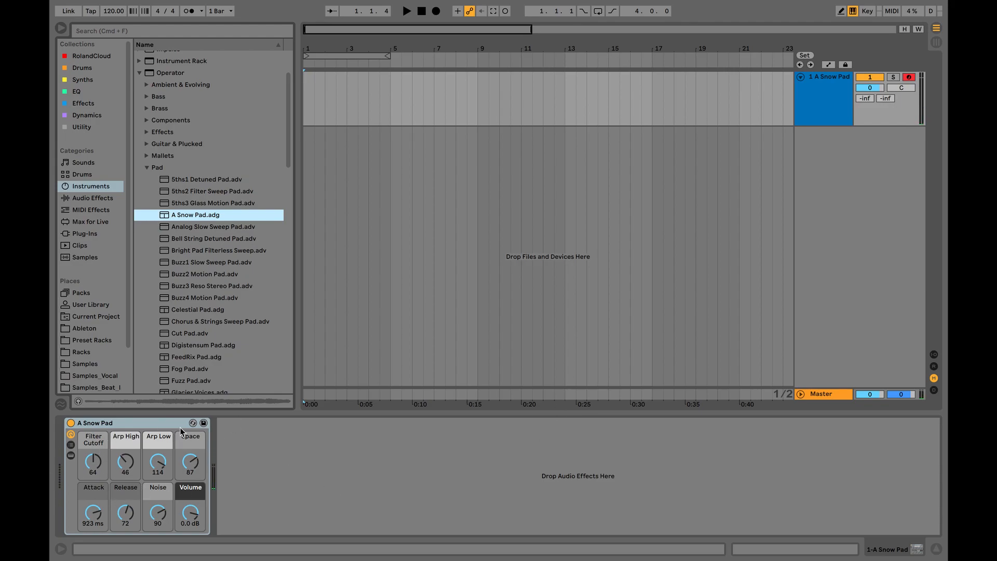
{"action": "double_click", "coordinate": [123, 425]}
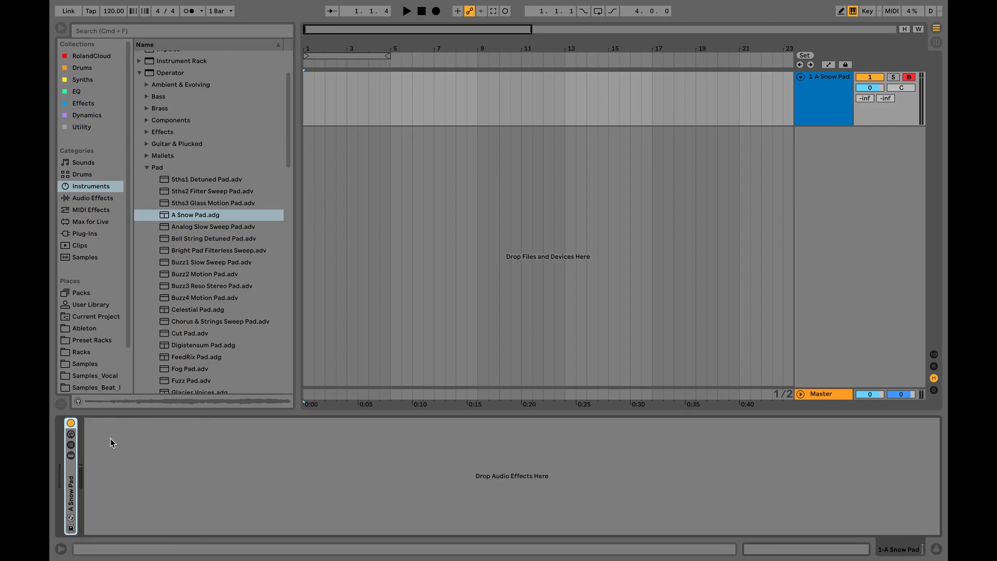
{"action": "double_click", "coordinate": [72, 462]}
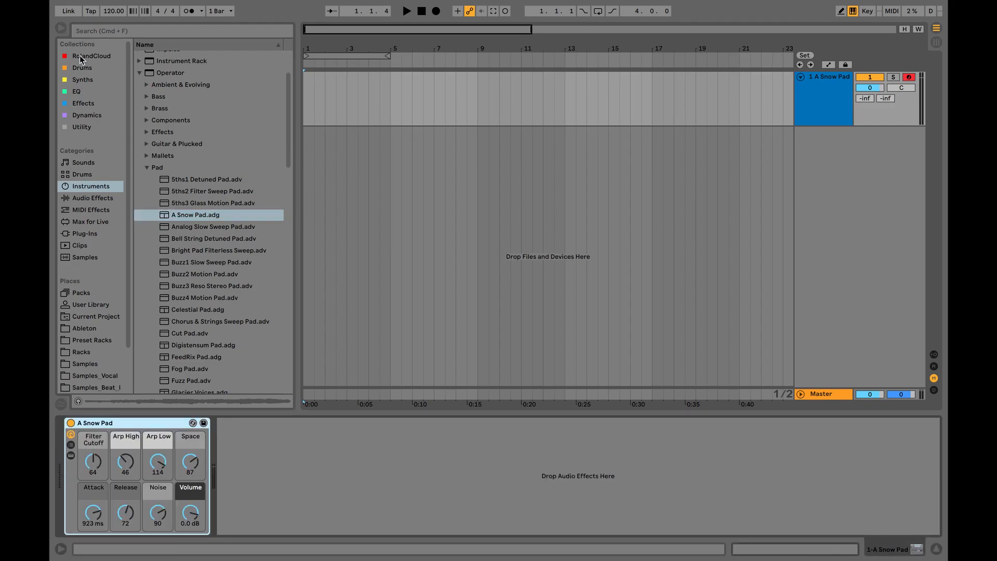
{"action": "left_click", "coordinate": [62, 29]}
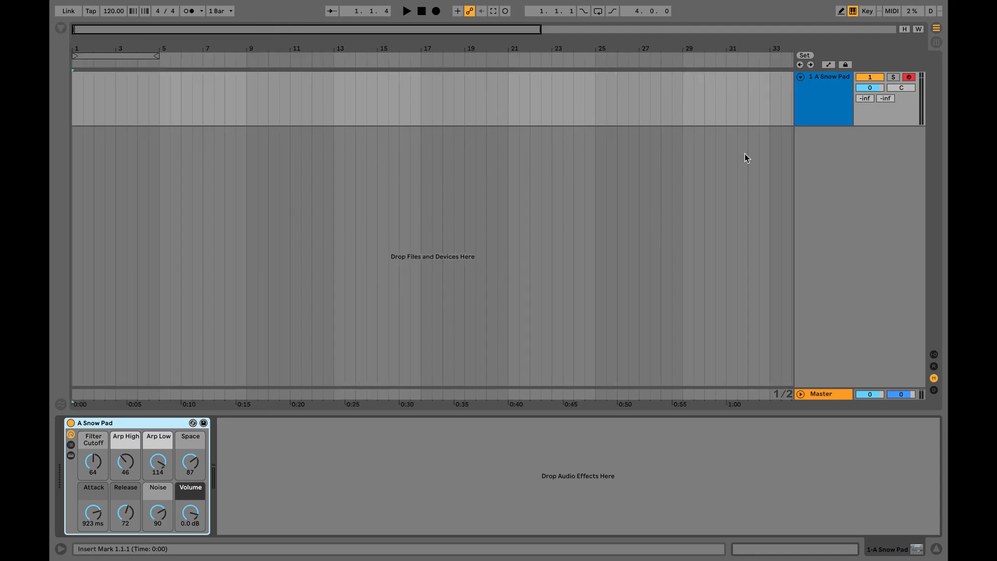
Re-arm the A Snow Pad track and record a MIDI clip about four and a half bars long with the chords F3-A3-C4 and E3-A3-C4.
{"action": "left_click", "coordinate": [909, 77]}
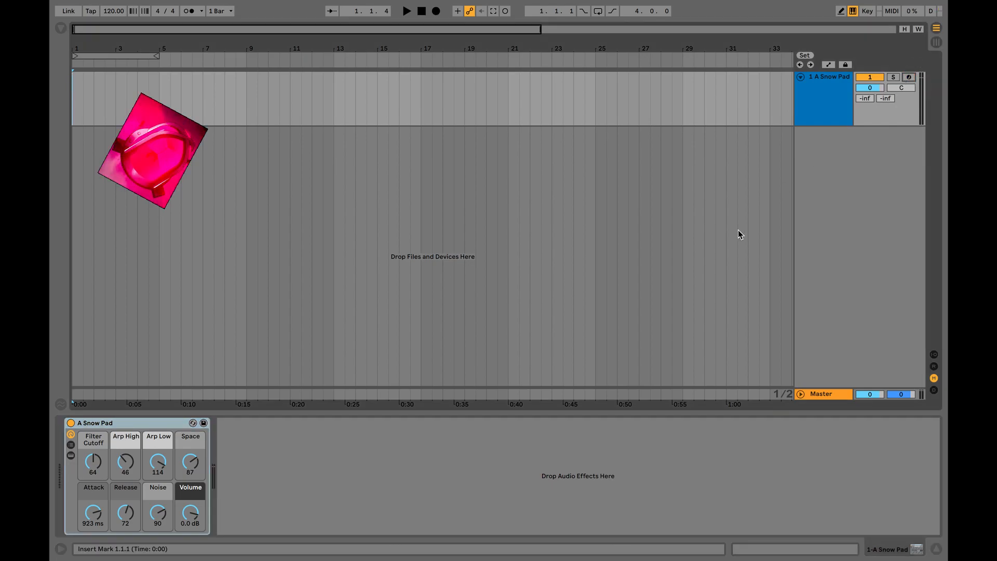
{"action": "left_click", "coordinate": [909, 77]}
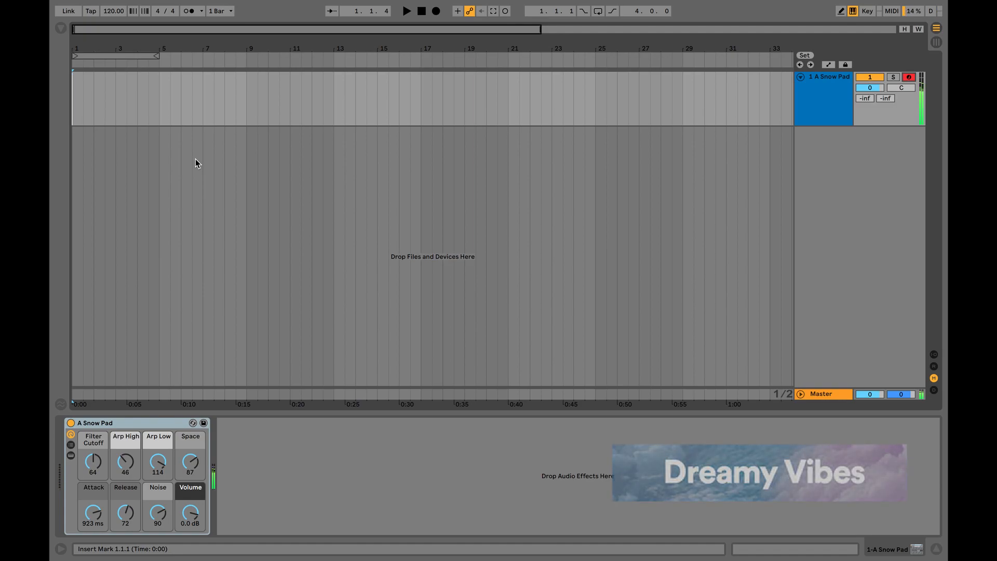
{"action": "left_click", "coordinate": [437, 12]}
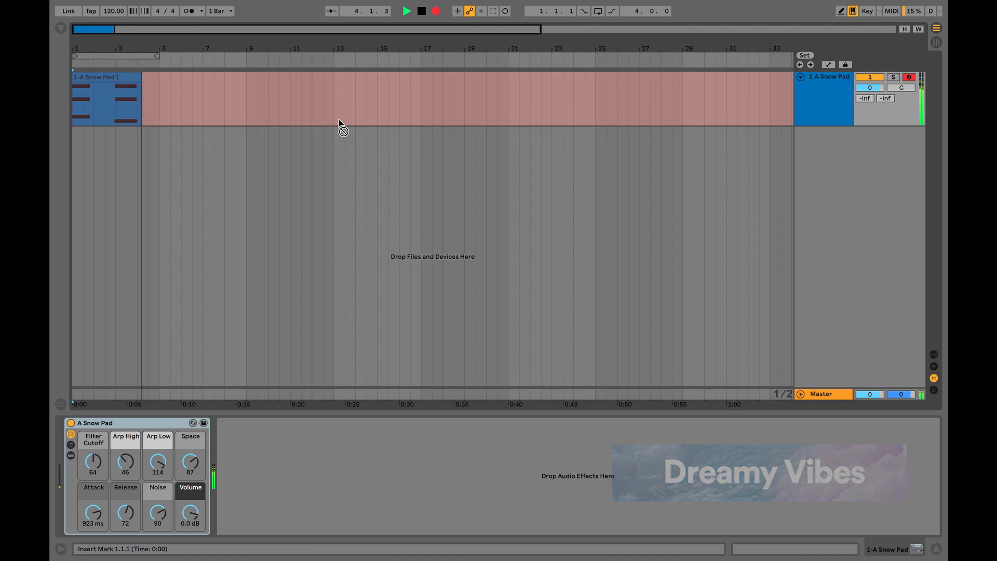
{"action": "key", "text": "space"}
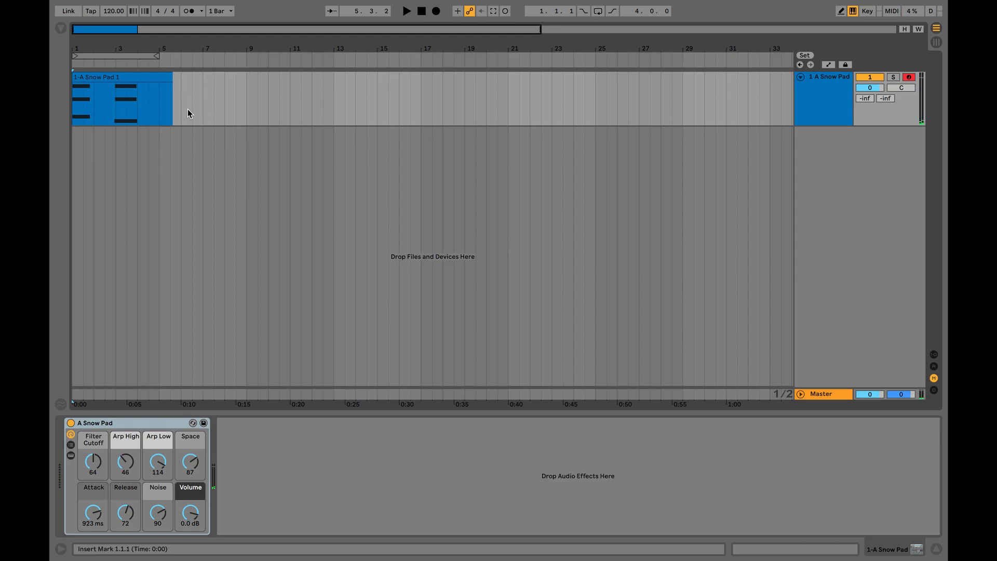
Trim the end of the recorded A Snow Pad clip back to the start of bar 5.
{"action": "left_click", "coordinate": [169, 77]}
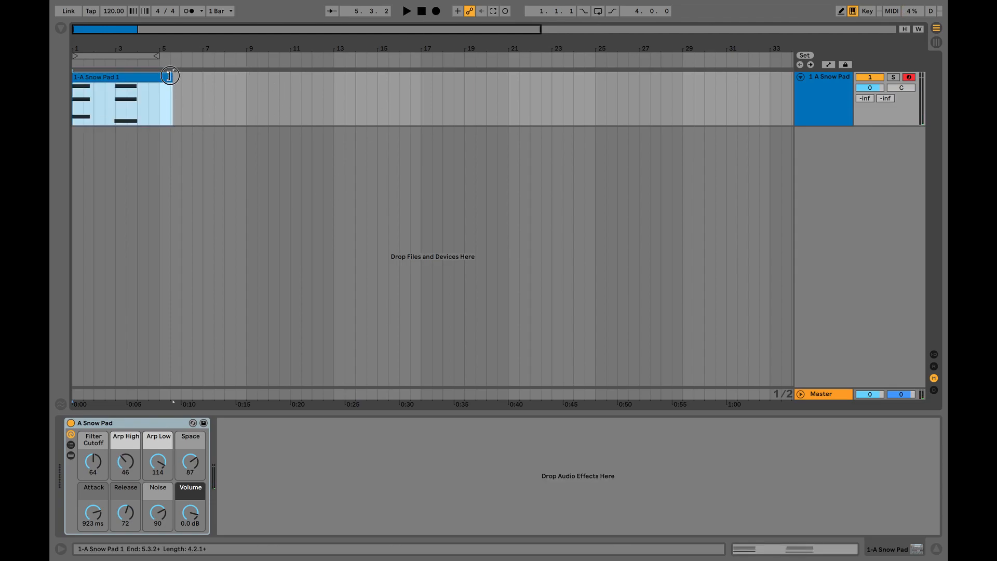
{"action": "left_click_drag", "start_coordinate": [170, 76], "coordinate": [159, 76]}
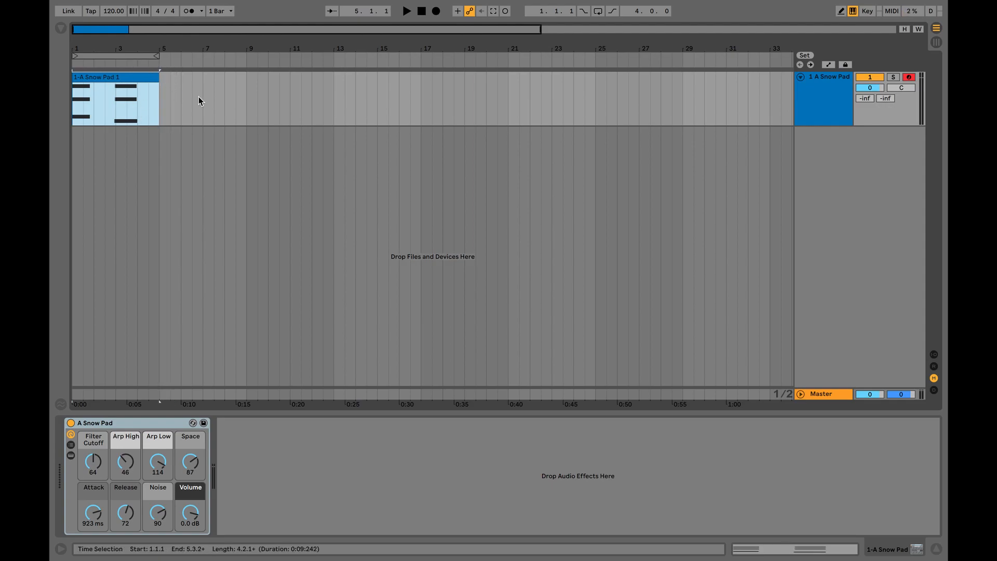
{"action": "left_click", "coordinate": [162, 107]}
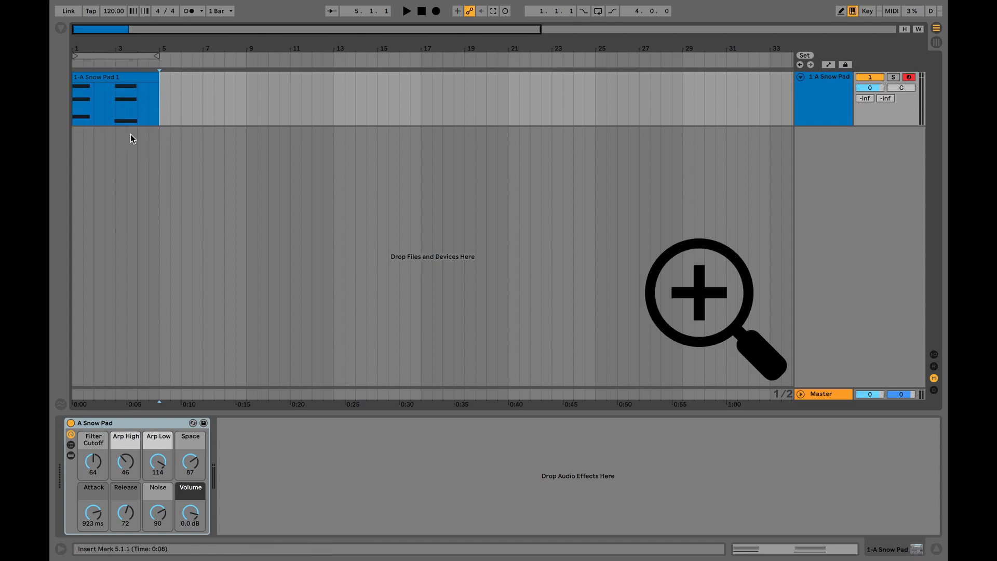
Open the trimmed A Snow Pad clip in the MIDI note editor.
{"action": "key", "text": "plus"}
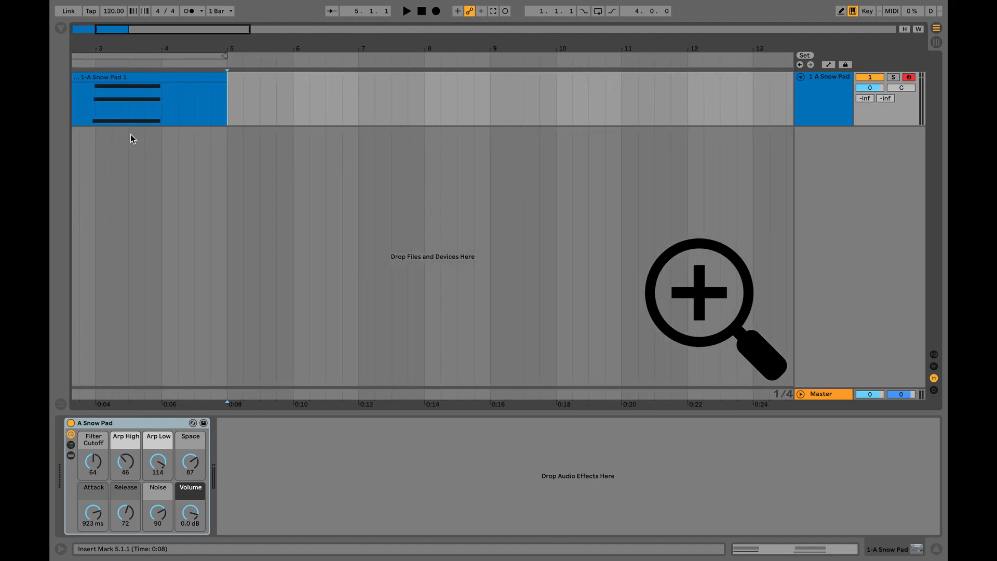
{"action": "scroll", "coordinate": [130, 134], "scroll_direction": "up", "scroll_amount": 5}
{"action": "scroll", "coordinate": [130, 134], "scroll_direction": "left", "scroll_amount": 5}
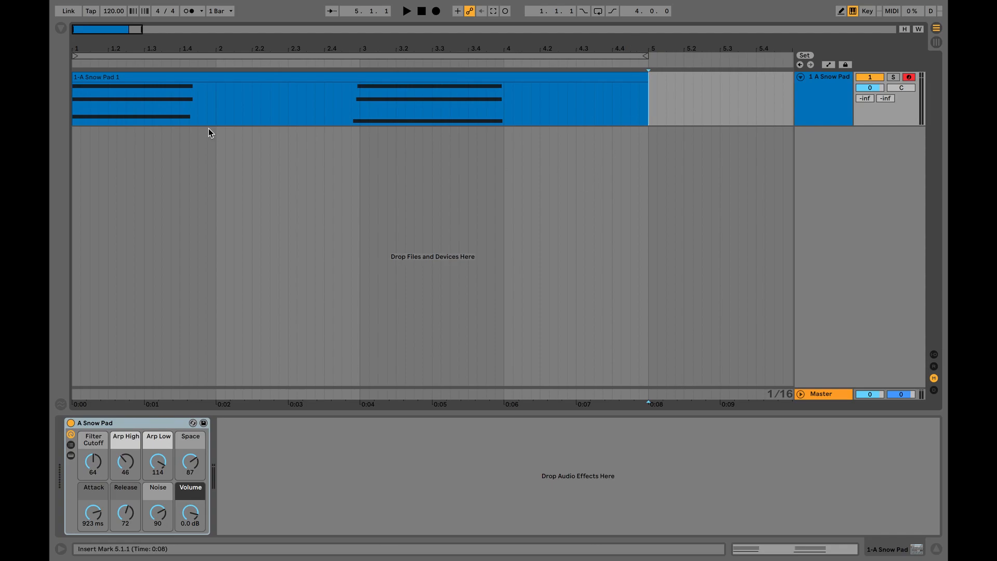
{"action": "left_click", "coordinate": [165, 77]}
{"action": "double_click", "coordinate": [304, 78]}
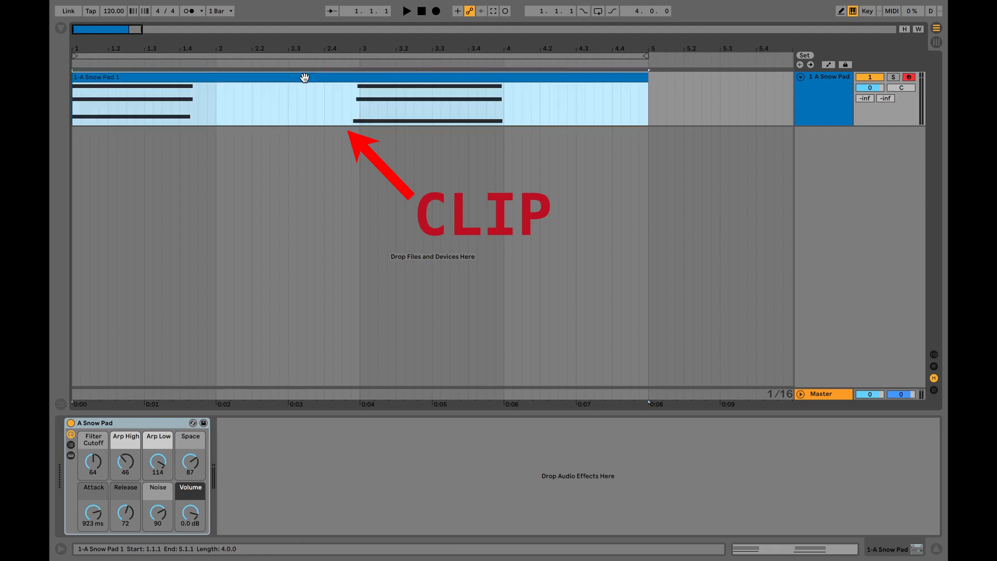
{"action": "scroll", "coordinate": [526, 305], "scroll_direction": "up", "scroll_amount": 5}
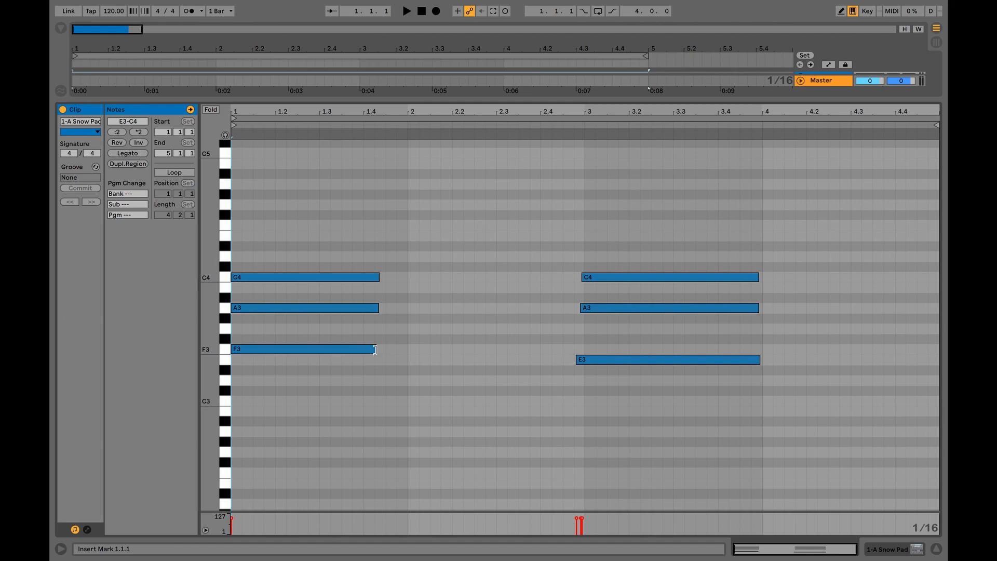
Lengthen the first chord's F3, A3 and C4 notes so that they end at bar 2.
{"action": "left_click_drag", "start_coordinate": [375, 349], "coordinate": [407, 350]}
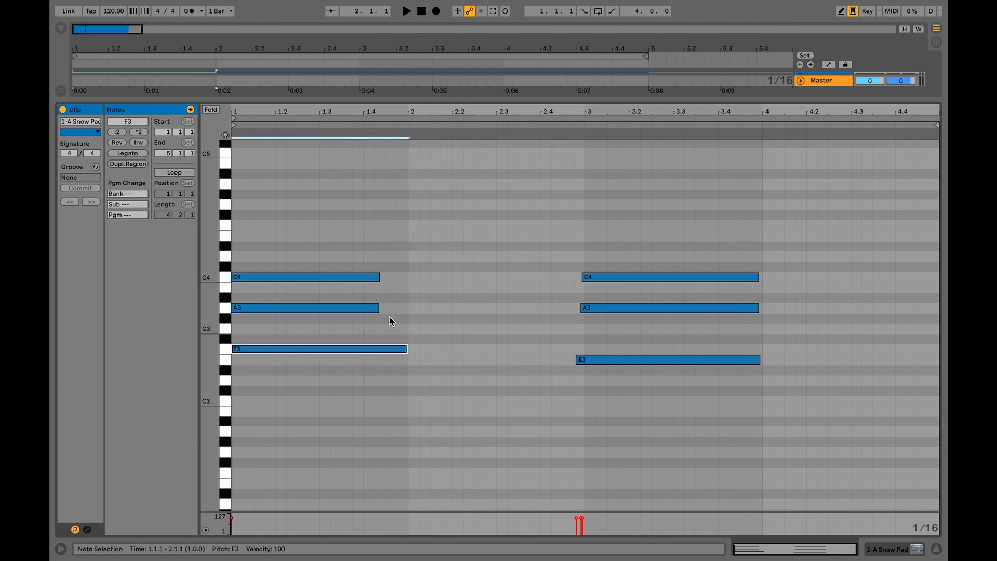
{"action": "left_click_drag", "start_coordinate": [376, 308], "coordinate": [407, 308]}
{"action": "left_click_drag", "start_coordinate": [379, 277], "coordinate": [407, 277]}
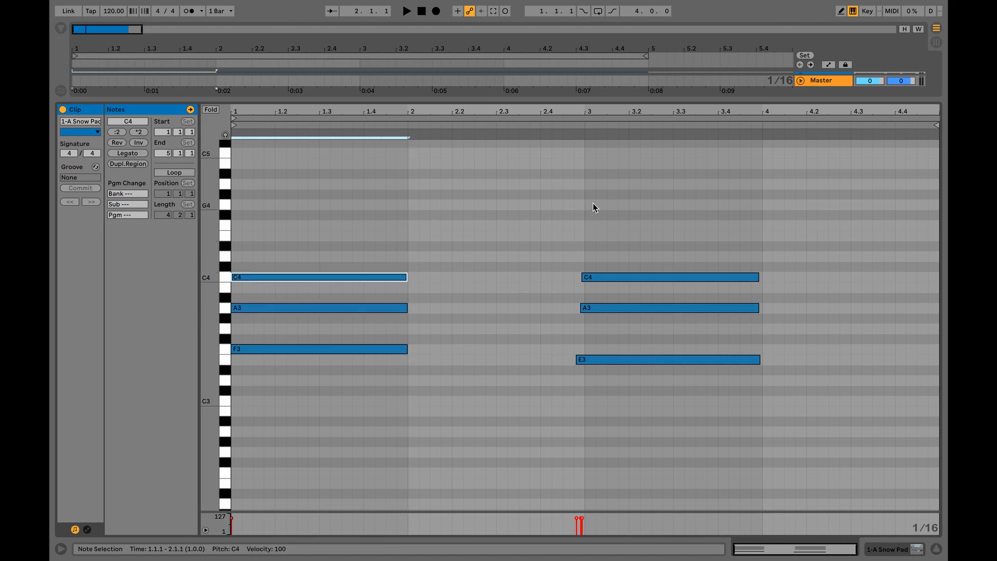
Quantize all the clip's notes to 1/8, adjusting both note starts and ends by 100%.
{"action": "scroll", "coordinate": [484, 282], "scroll_direction": "down", "scroll_amount": 1}
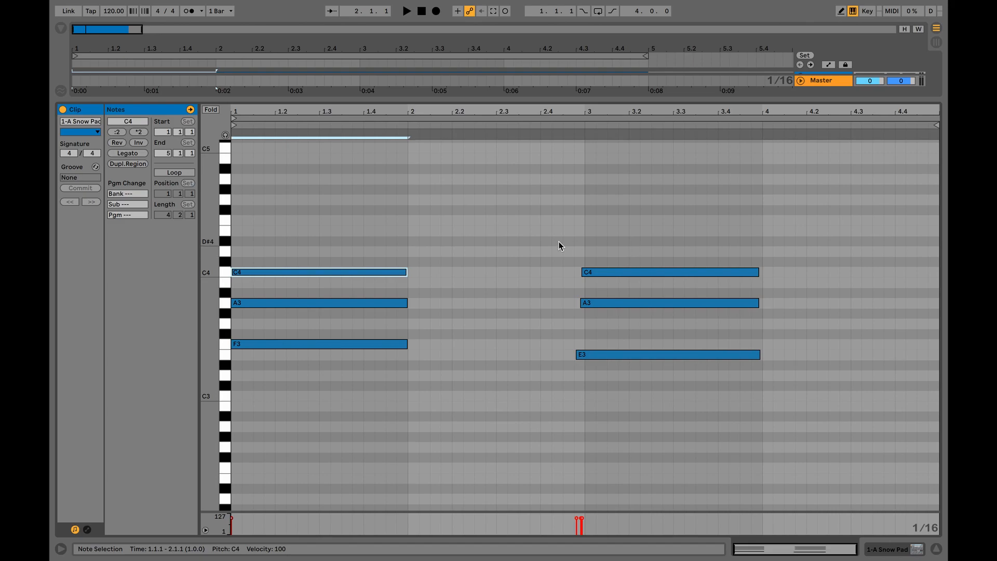
{"action": "left_click", "coordinate": [574, 219]}
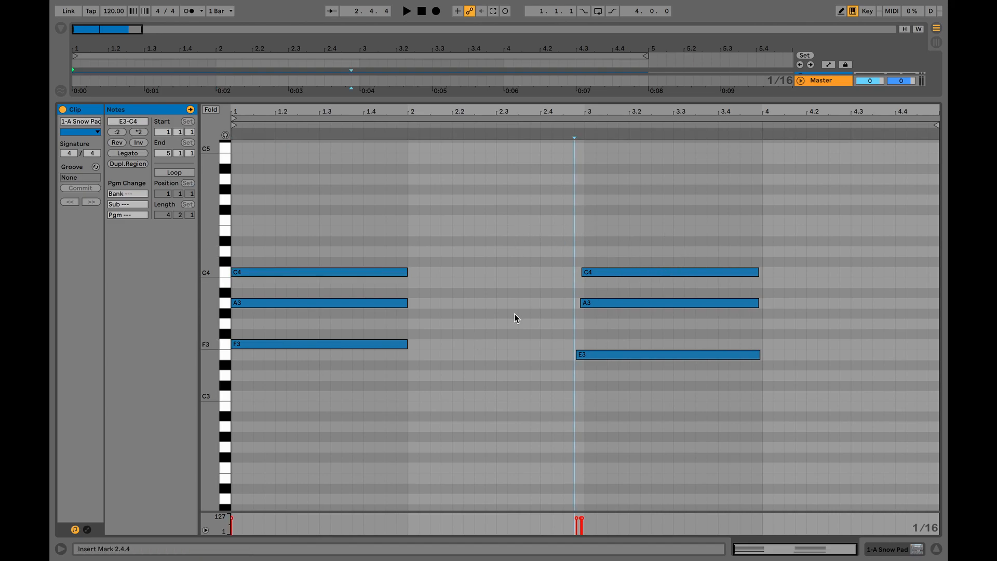
{"action": "right_click", "coordinate": [537, 252]}
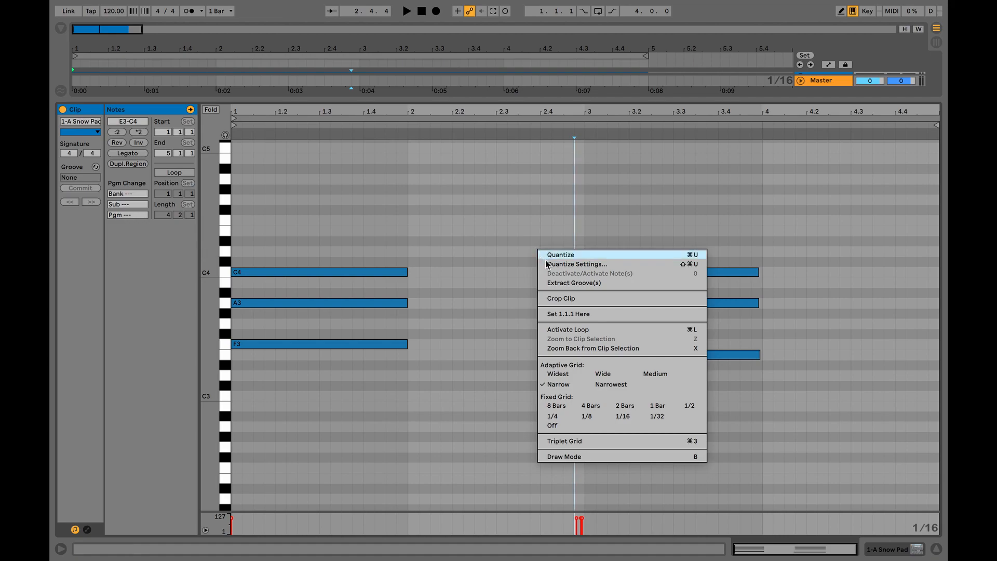
{"action": "left_click", "coordinate": [553, 264]}
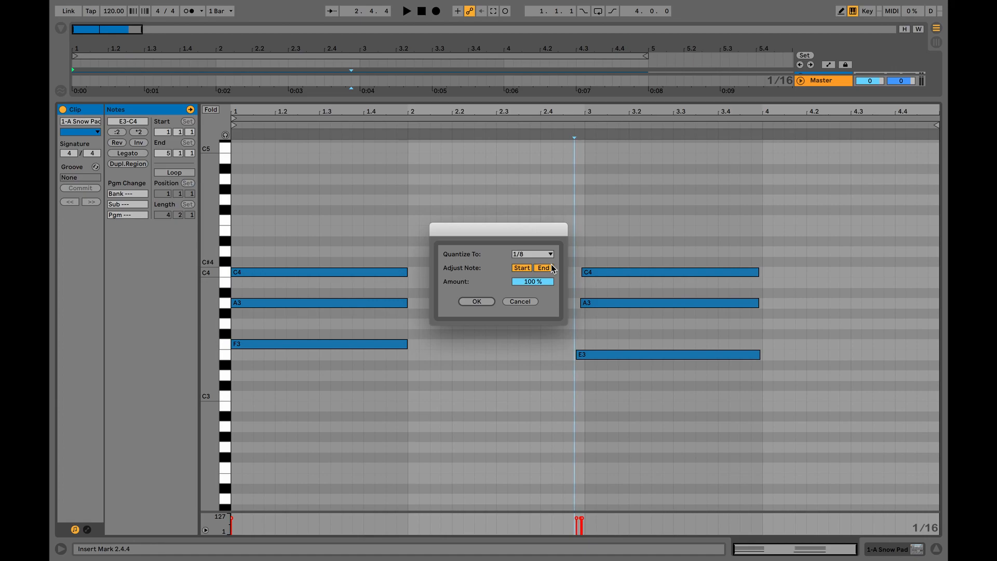
{"action": "left_click", "coordinate": [540, 282]}
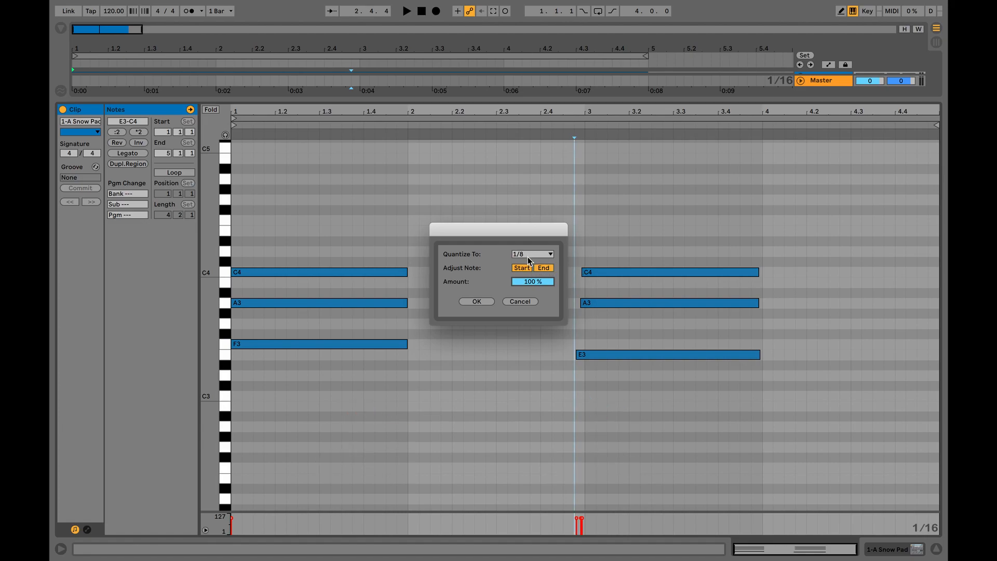
{"action": "left_click", "coordinate": [529, 255]}
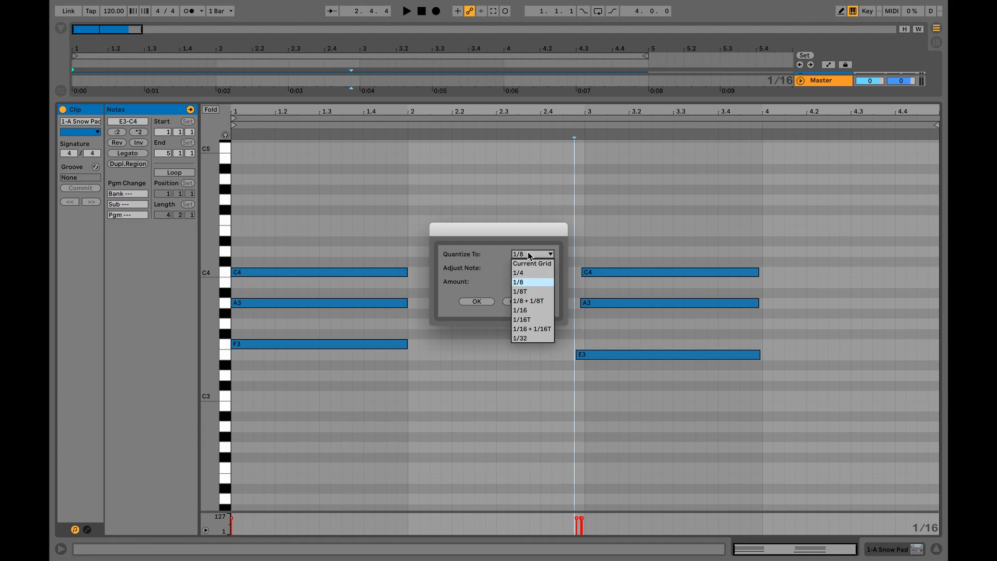
{"action": "left_click", "coordinate": [527, 283]}
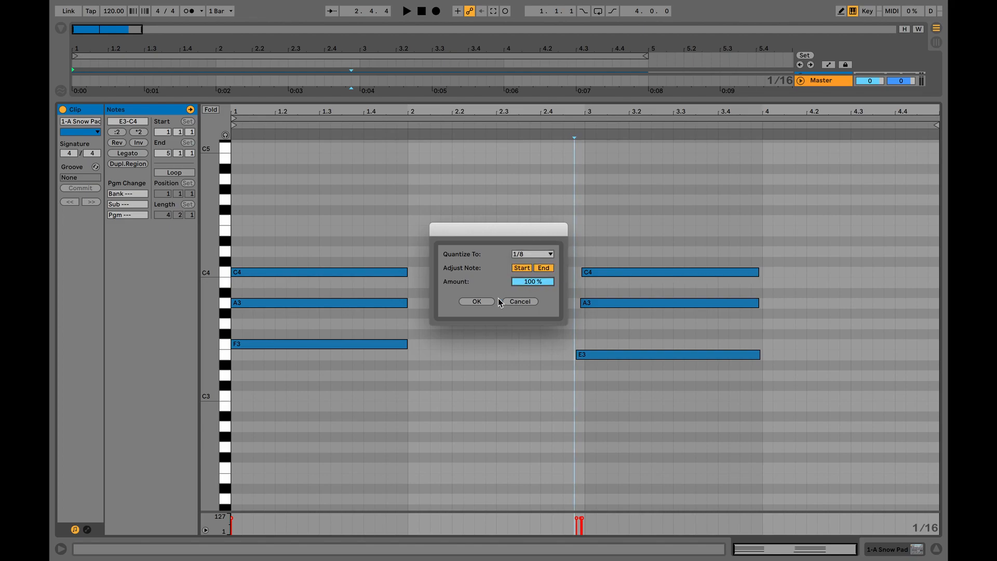
{"action": "left_click", "coordinate": [478, 302]}
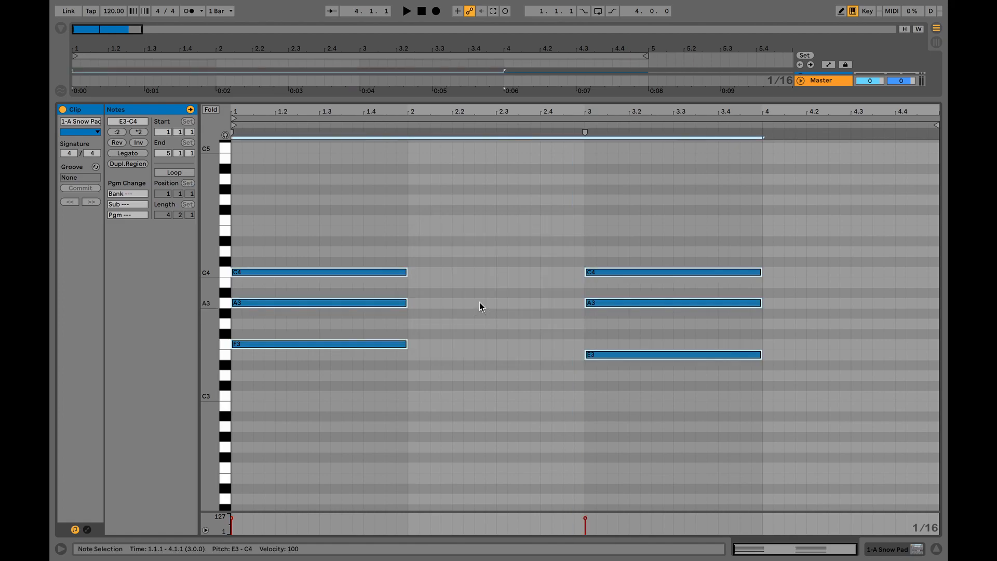
{"action": "left_click", "coordinate": [690, 223]}
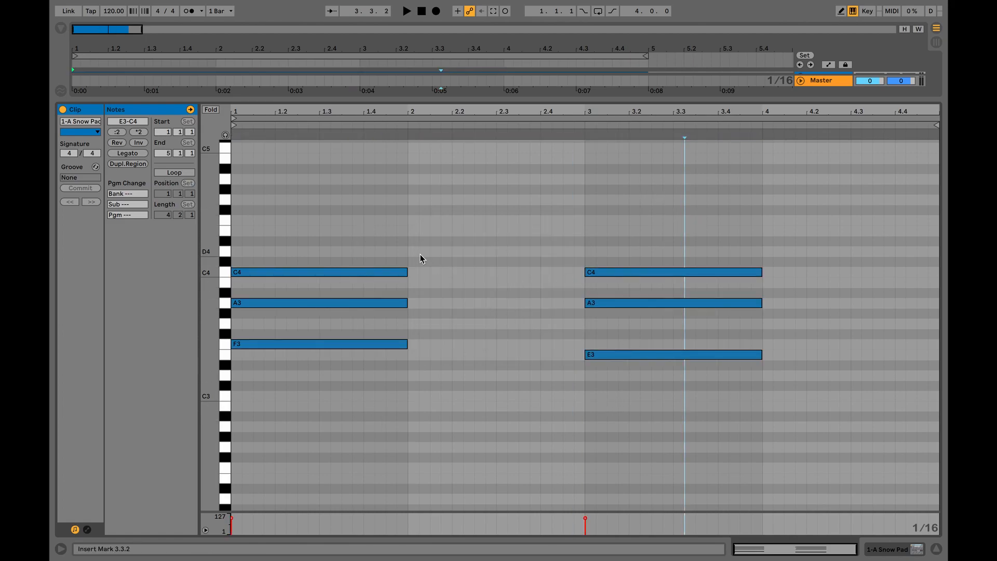
Lengthen all the notes of both chords so they end at bars 3 and 5, and close the note editor.
{"action": "left_click_drag", "start_coordinate": [354, 209], "coordinate": [831, 390]}
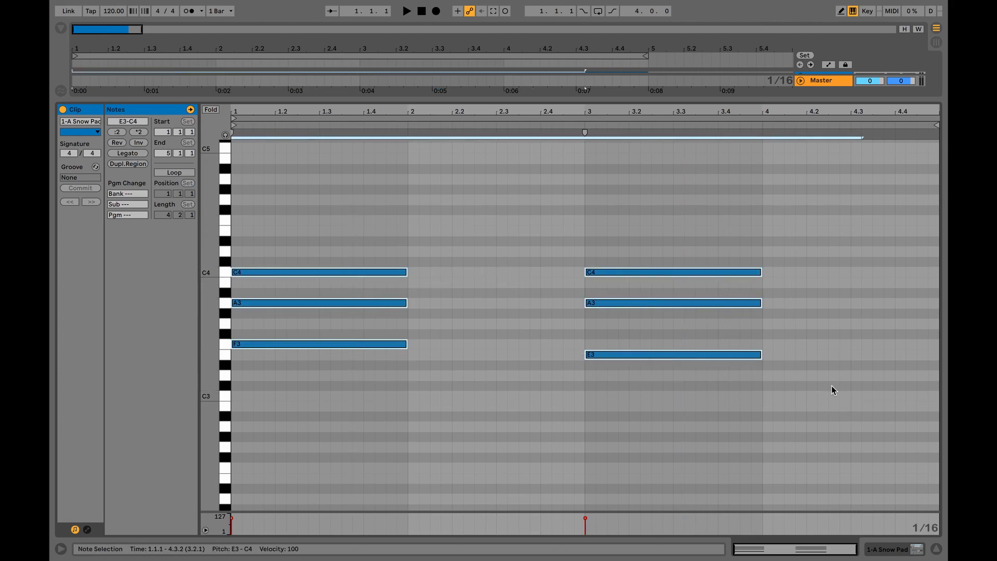
{"action": "left_click_drag", "start_coordinate": [761, 356], "coordinate": [942, 349]}
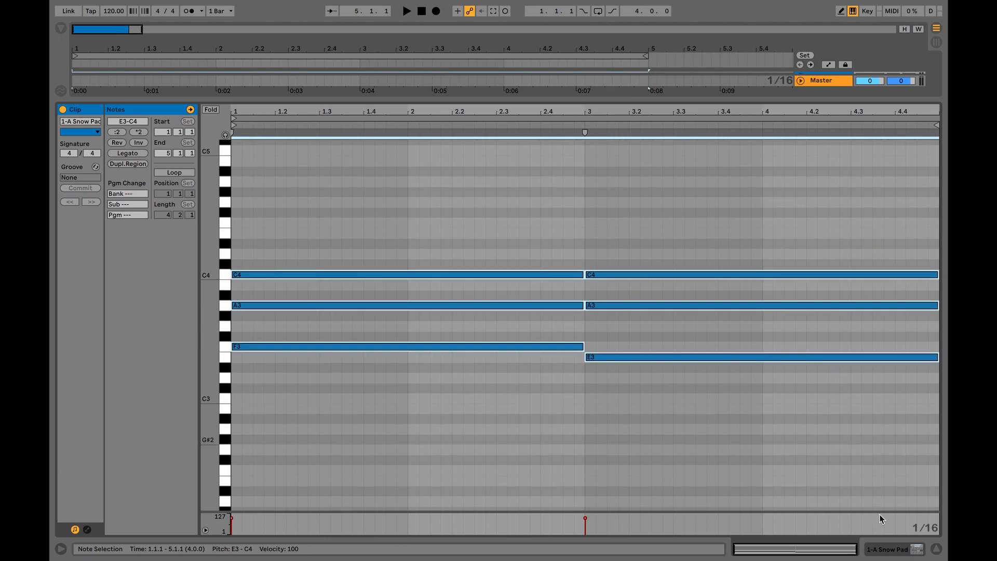
{"action": "left_click", "coordinate": [938, 551]}
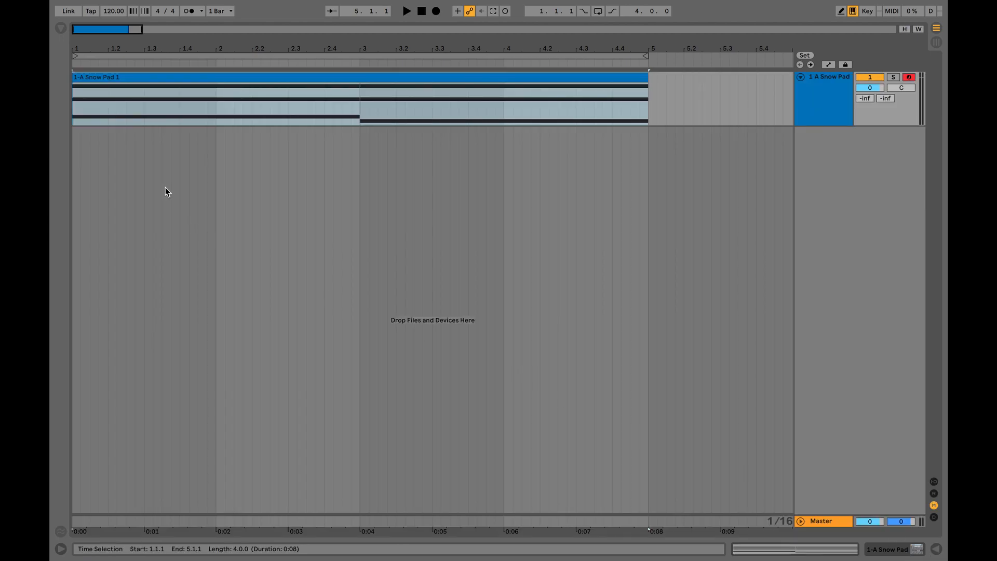
Play the A Snow Pad clip from bar 1 to hear the lengthened chords, and stop the playback.
{"action": "left_click", "coordinate": [76, 102]}
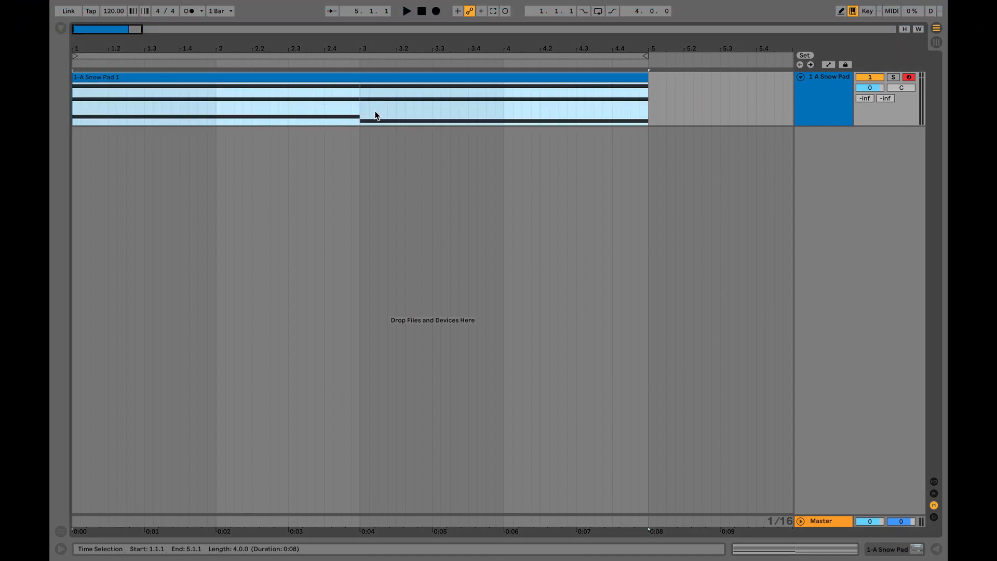
{"action": "left_click", "coordinate": [407, 12]}
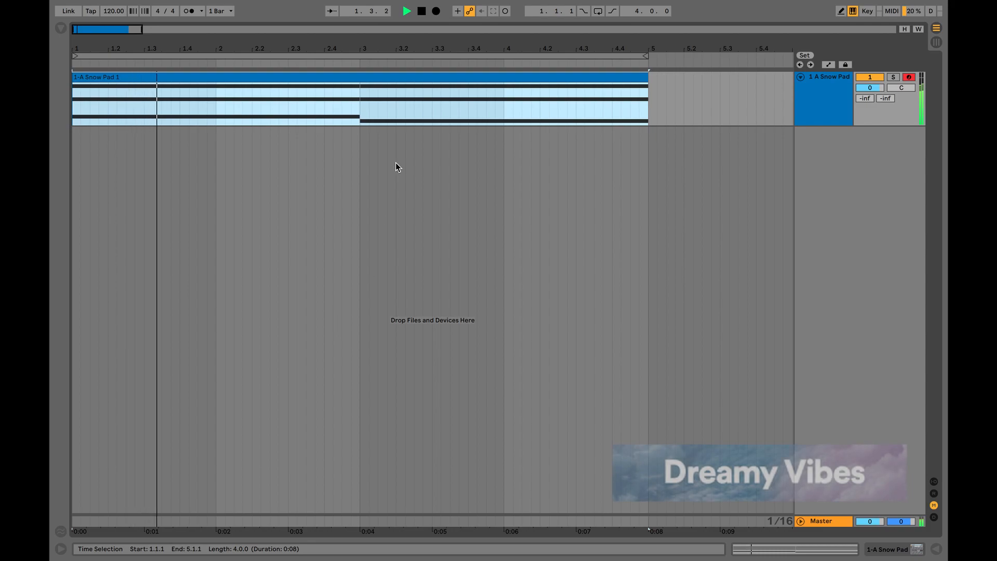
{"action": "left_click", "coordinate": [369, 155]}
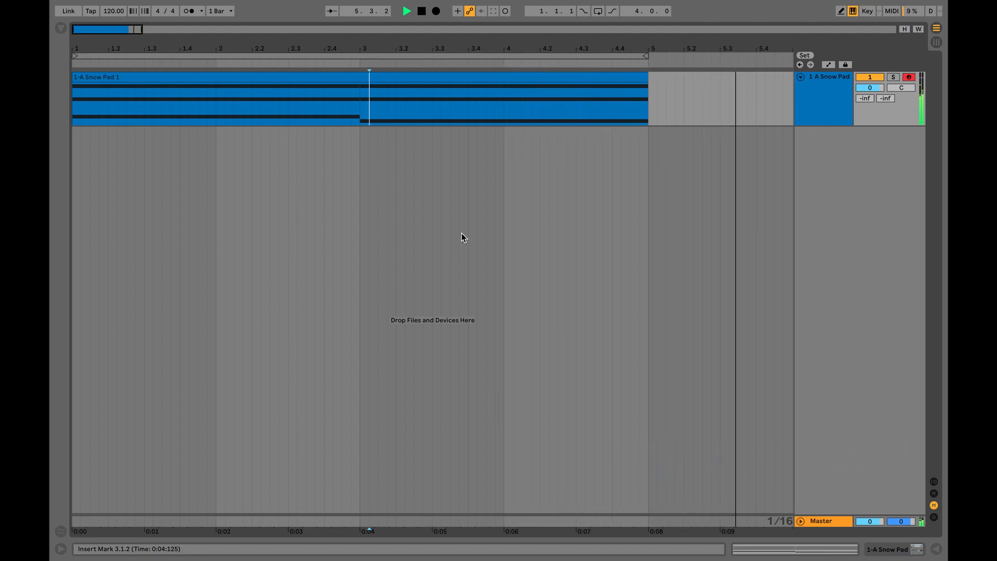
{"action": "key", "text": "minus"}
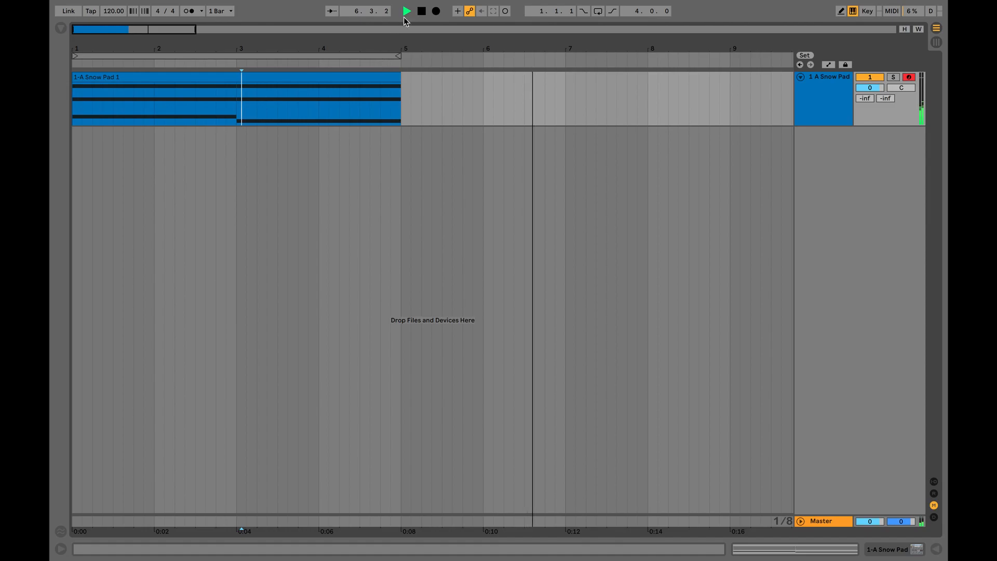
{"action": "left_click", "coordinate": [422, 11]}
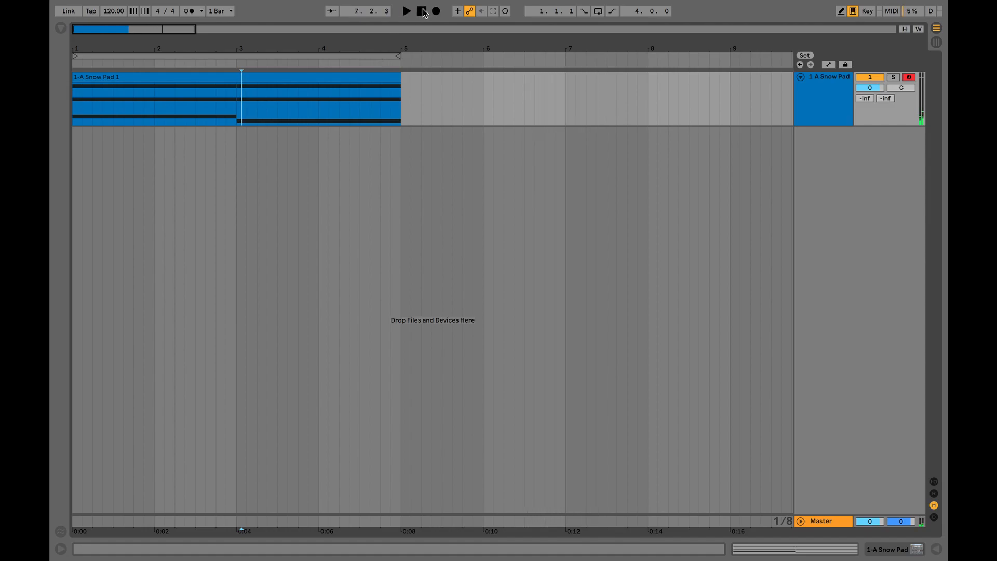
{"action": "key", "text": "space"}
{"action": "key", "text": "space"}
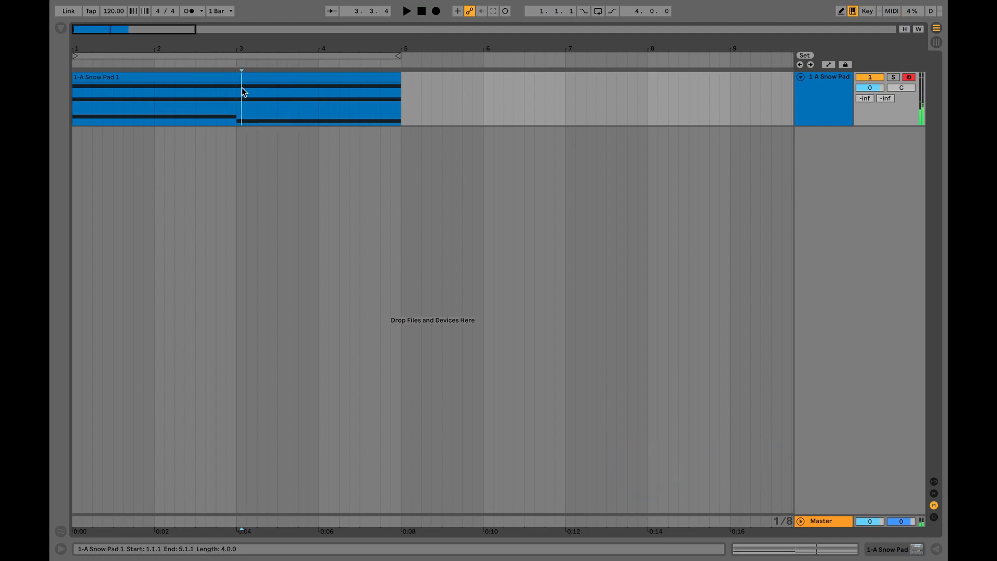
{"action": "left_click", "coordinate": [76, 110]}
{"action": "key", "text": "space"}
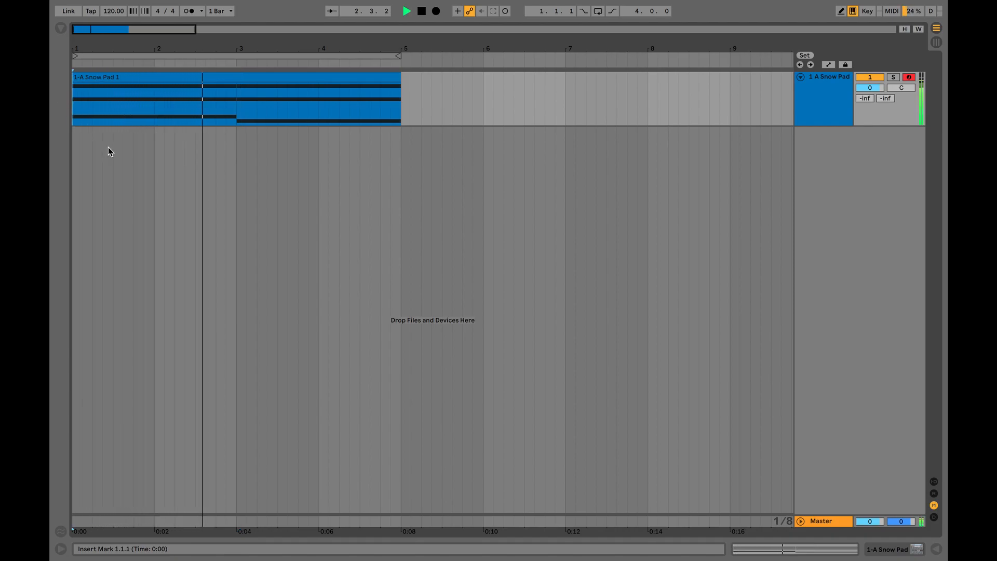
{"action": "key", "text": "space"}
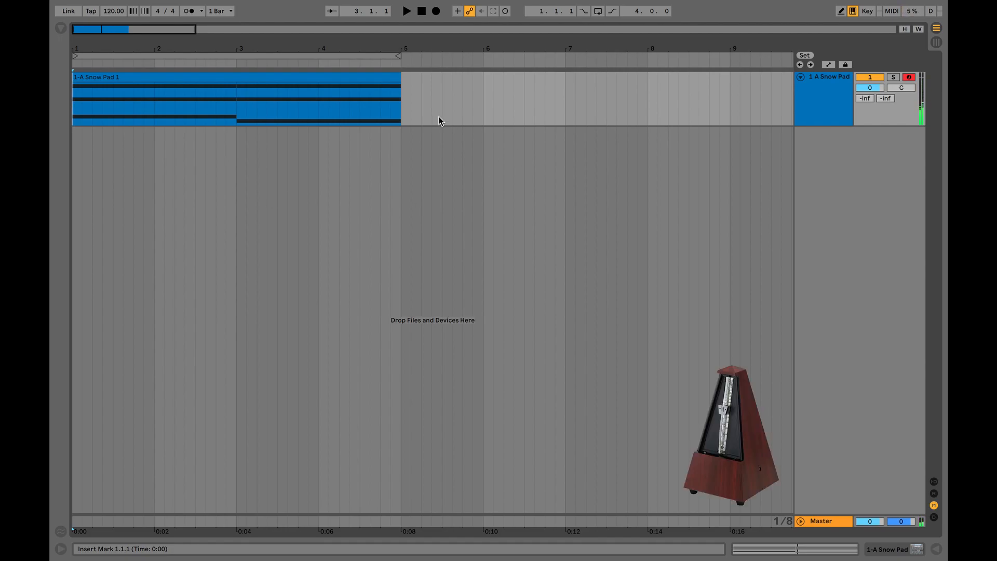
Turn on the metronome, play the clip from the start with it, and look over the metronome's settings.
{"action": "left_click", "coordinate": [190, 11]}
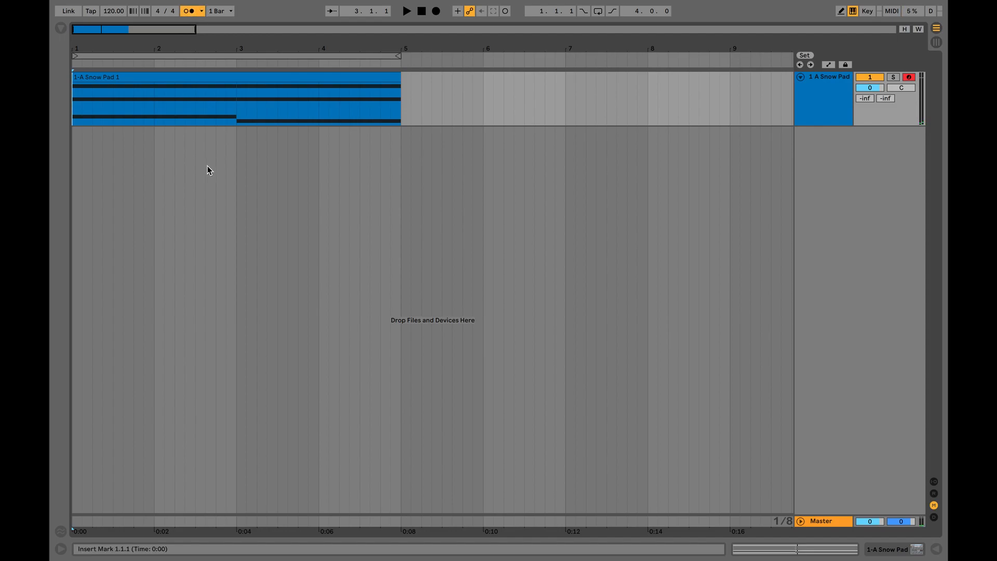
{"action": "key", "text": "space"}
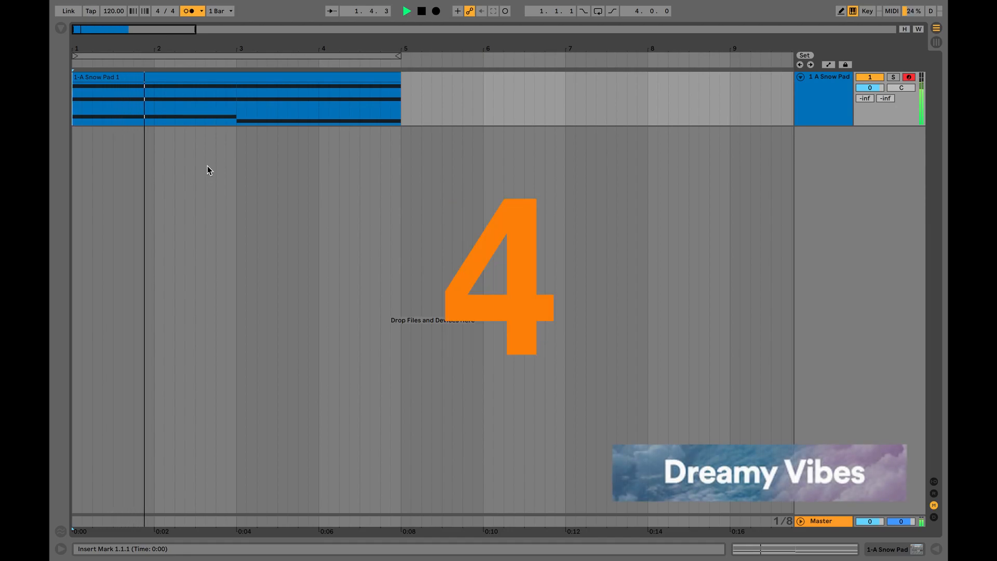
{"action": "key", "text": "space"}
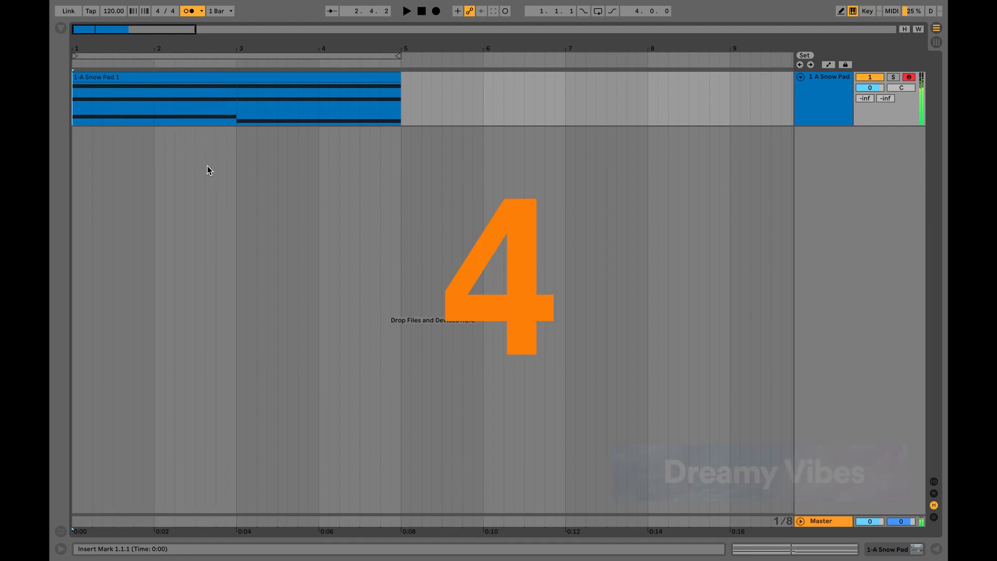
{"action": "left_click", "coordinate": [202, 11]}
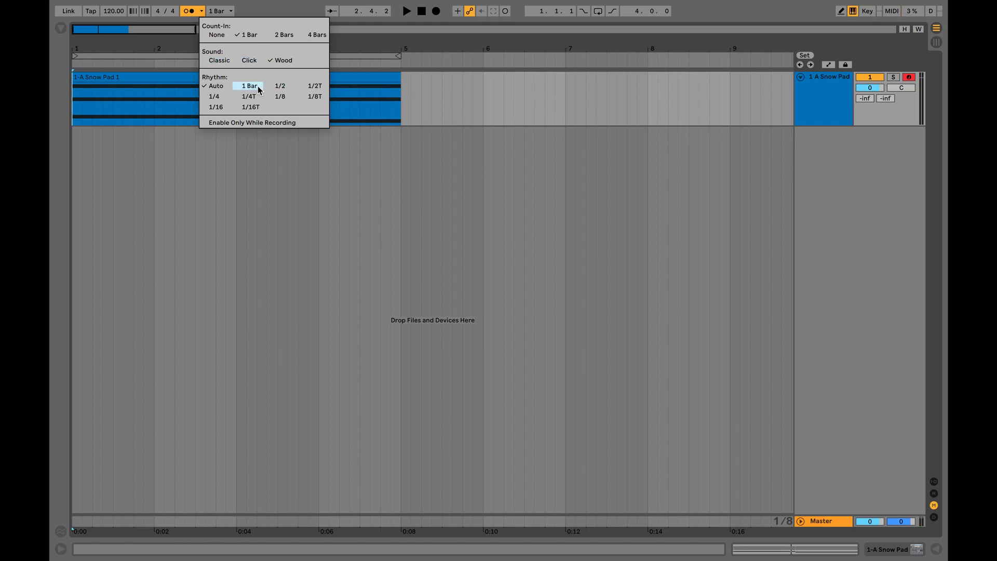
{"action": "left_click", "coordinate": [203, 11]}
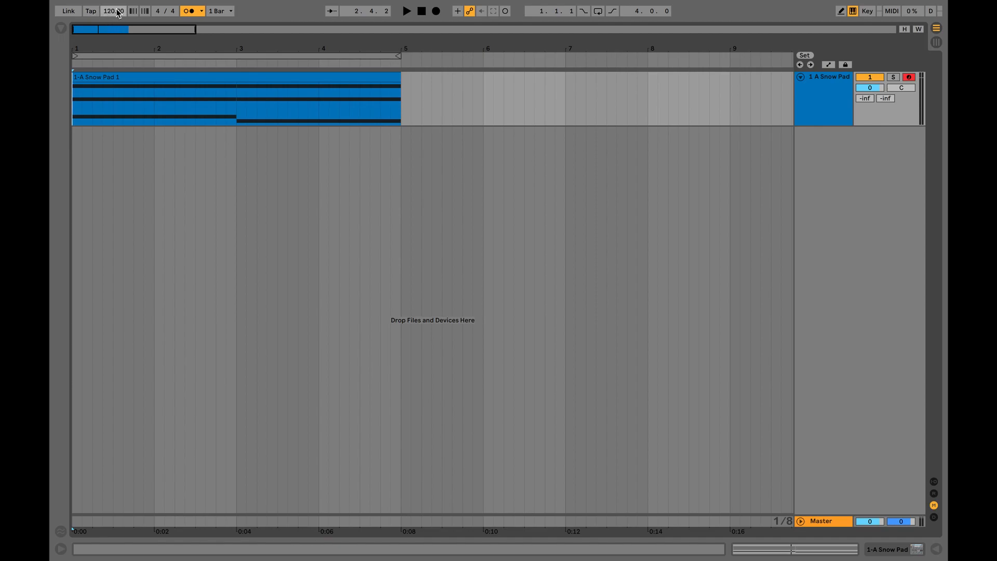
Set the song tempo to 100 BPM, play the clip, and turn the metronome off before stopping playback.
{"action": "left_click_drag", "start_coordinate": [119, 13], "coordinate": [118, 23]}
{"action": "key", "text": "space"}
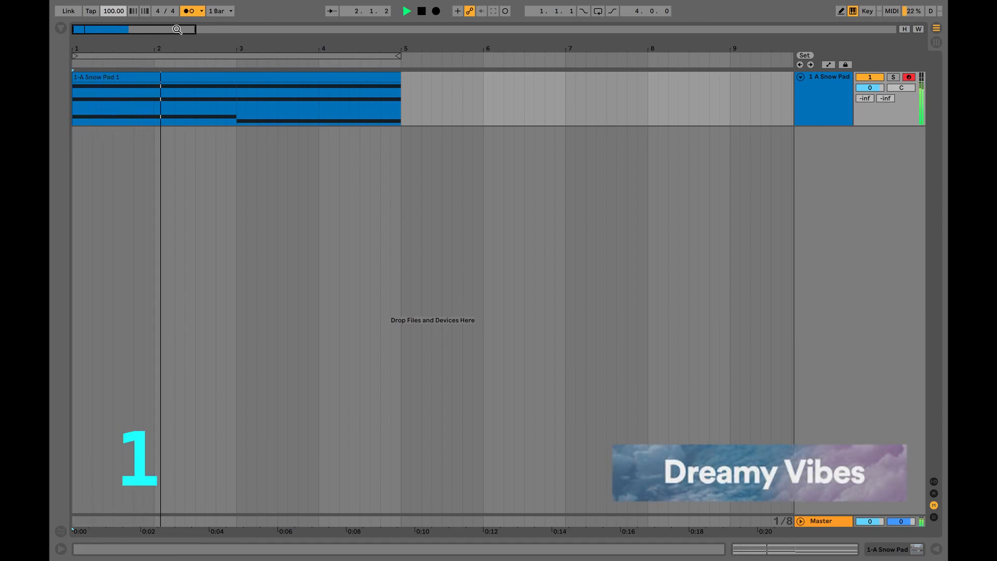
{"action": "left_click", "coordinate": [191, 11]}
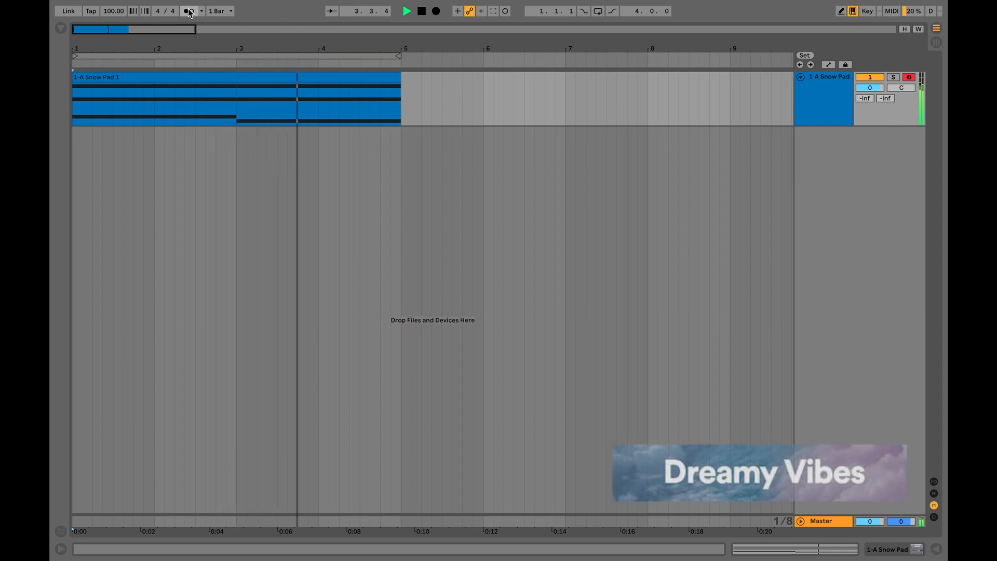
{"action": "key", "text": "space"}
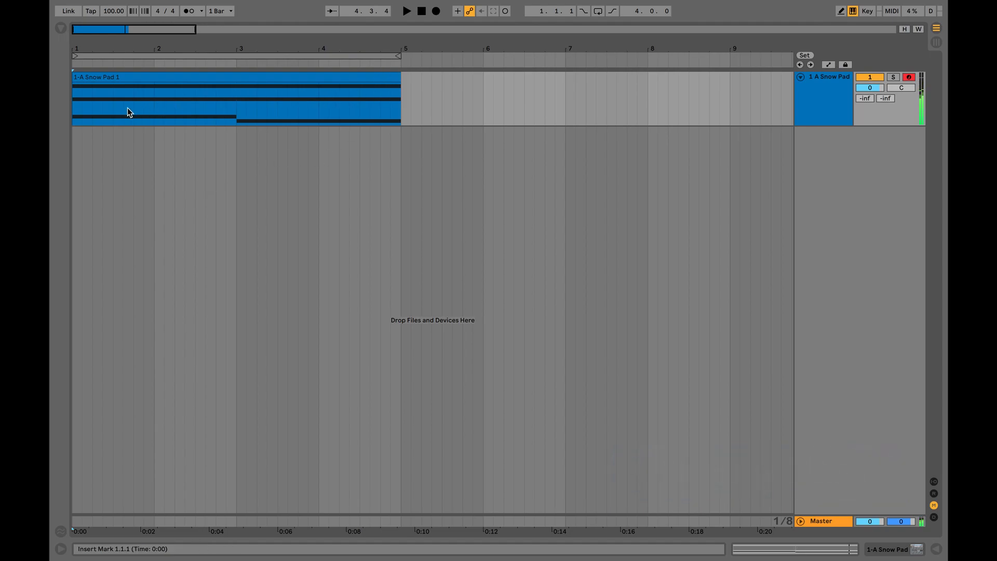
Tap in a song tempo of 100.67 BPM, listen to the clip, and return to its start.
{"action": "left_click", "coordinate": [76, 95]}
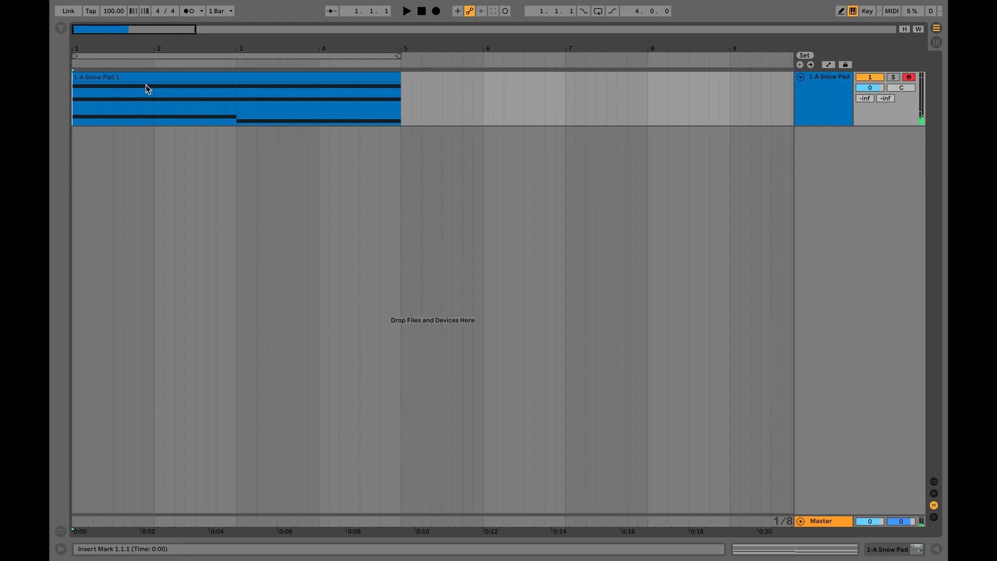
{"action": "left_click", "coordinate": [88, 11]}
{"action": "left_click", "coordinate": [89, 11]}
{"action": "left_click", "coordinate": [88, 11]}
{"action": "left_click", "coordinate": [88, 11]}
{"action": "left_click", "coordinate": [89, 10]}
{"action": "left_click", "coordinate": [89, 11]}
{"action": "left_click", "coordinate": [88, 11]}
{"action": "left_click", "coordinate": [88, 11]}
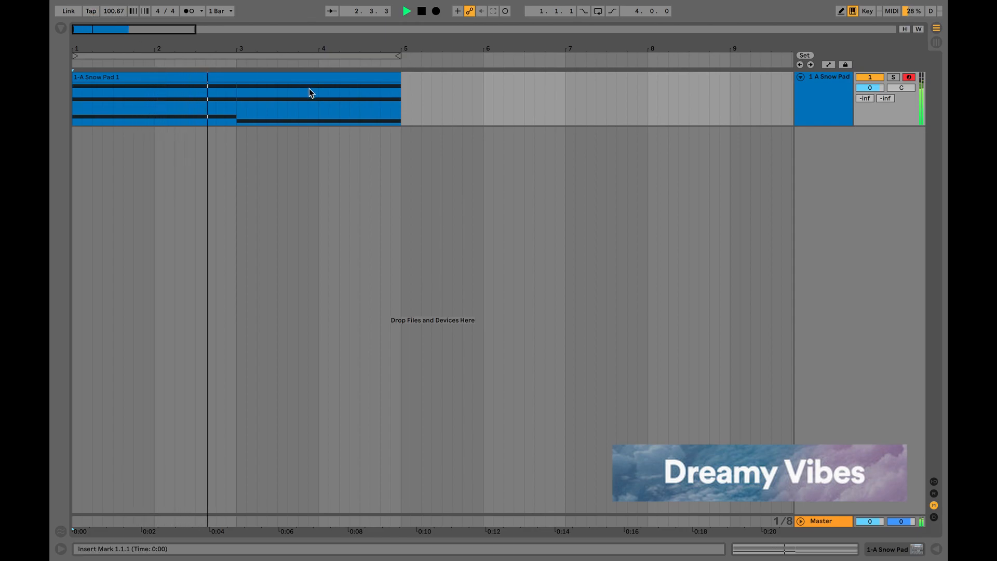
{"action": "key", "text": "space"}
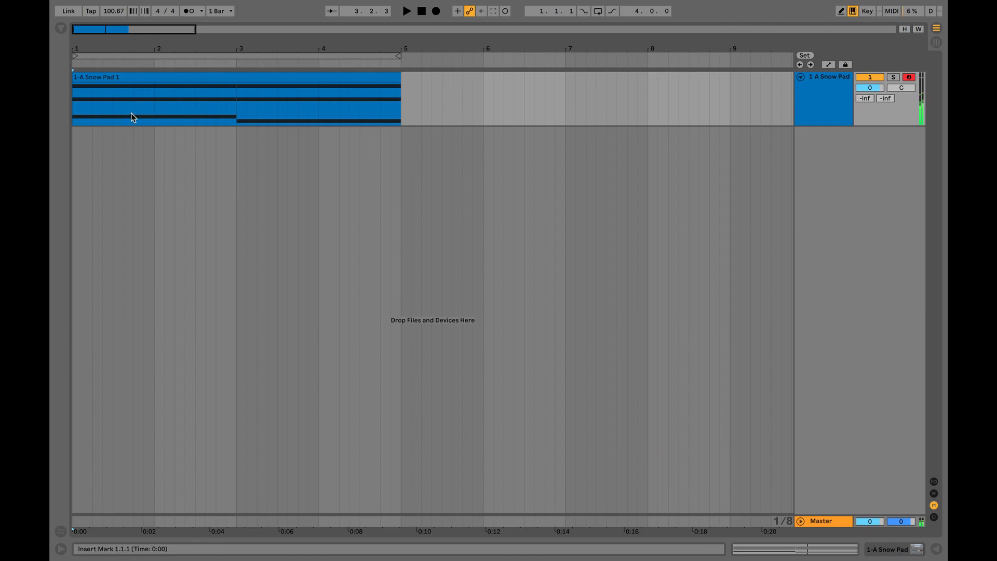
{"action": "left_click", "coordinate": [73, 101]}
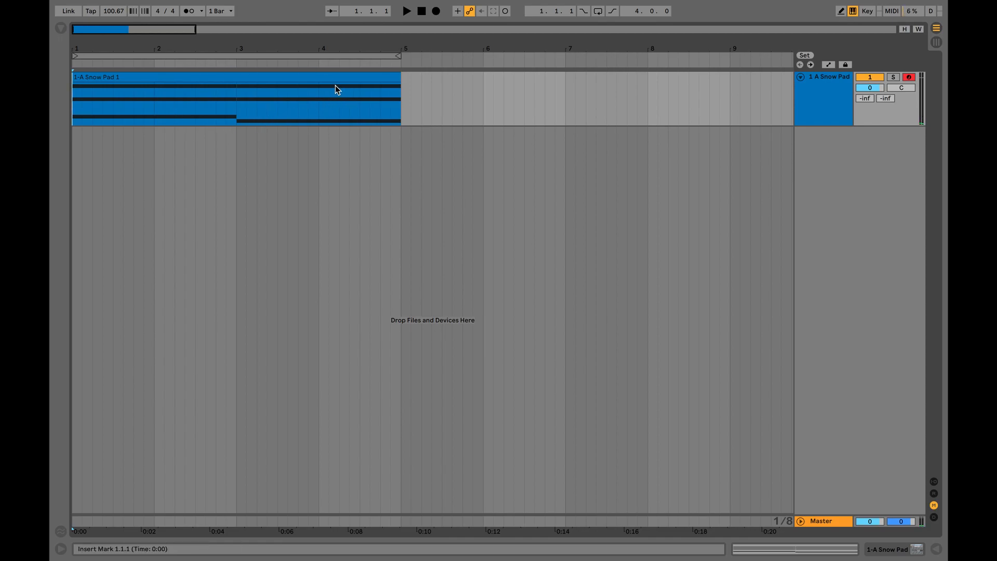
Stretch the end of the loop brace past bar 5, put it back at bar 5, and place the insert marker at the clip's end.
{"action": "left_click", "coordinate": [394, 56]}
{"action": "mouse_move", "coordinate": [395, 56]}
{"action": "left_mouse_down"}
{"action": "mouse_move", "coordinate": [238, 52]}
{"action": "mouse_move", "coordinate": [666, 49]}
{"action": "mouse_move", "coordinate": [471, 62]}
{"action": "left_mouse_up"}
{"action": "left_click_drag", "start_coordinate": [405, 56], "coordinate": [399, 56]}
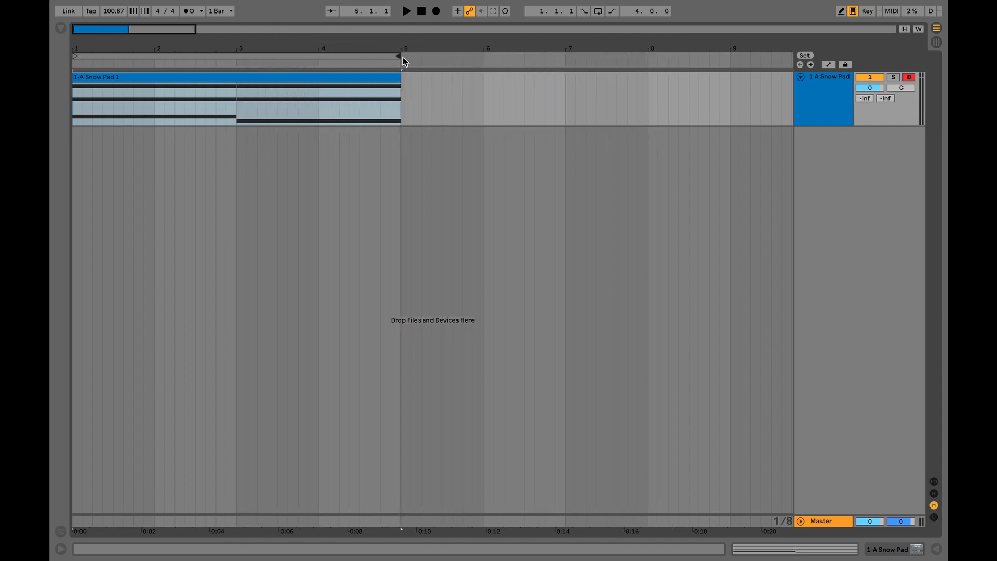
{"action": "left_click", "coordinate": [75, 58]}
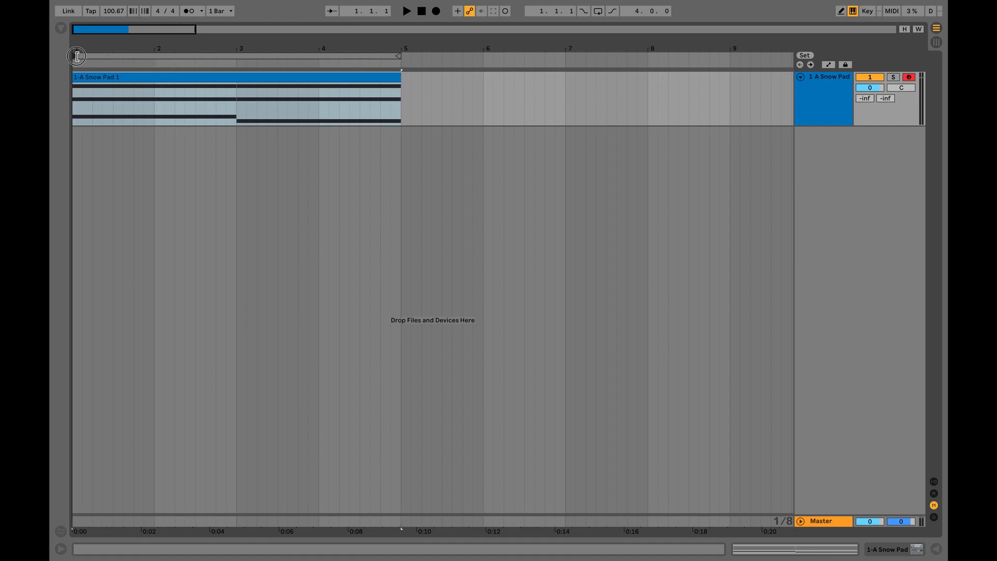
{"action": "left_click", "coordinate": [402, 94]}
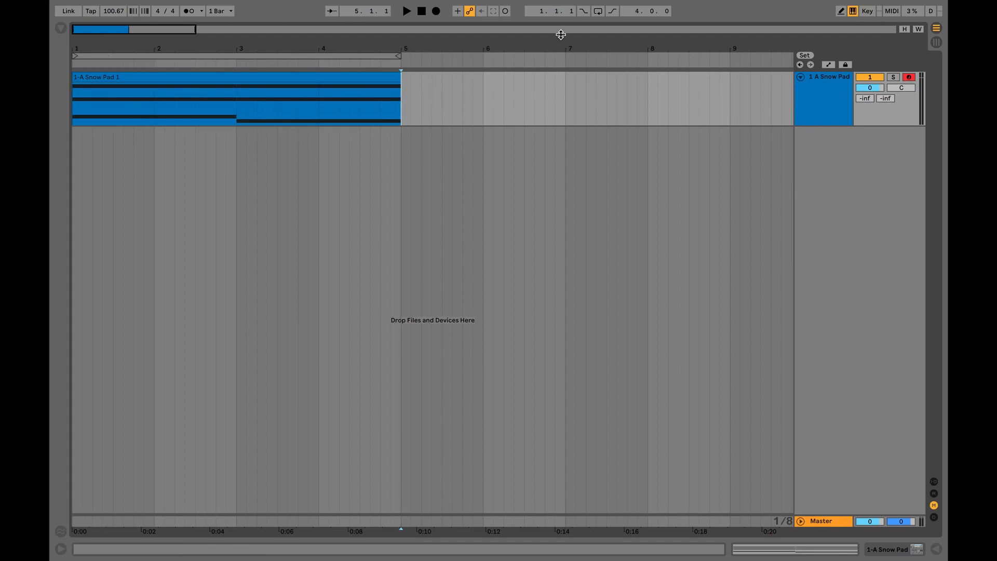
Turn on arrangement looping, play the pad clip from its start, and stop playback.
{"action": "left_click", "coordinate": [599, 16]}
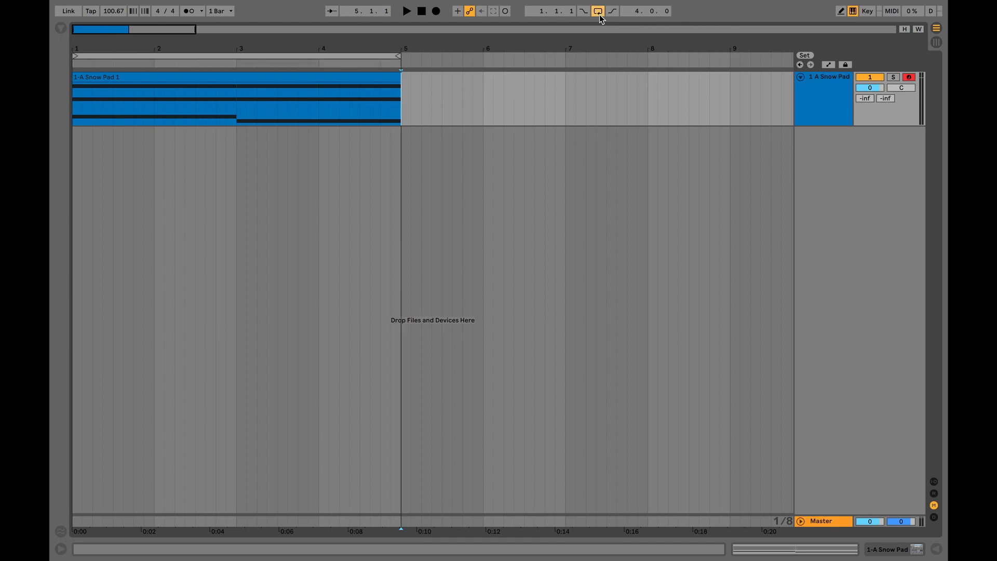
{"action": "left_click", "coordinate": [76, 99]}
{"action": "key", "text": "space"}
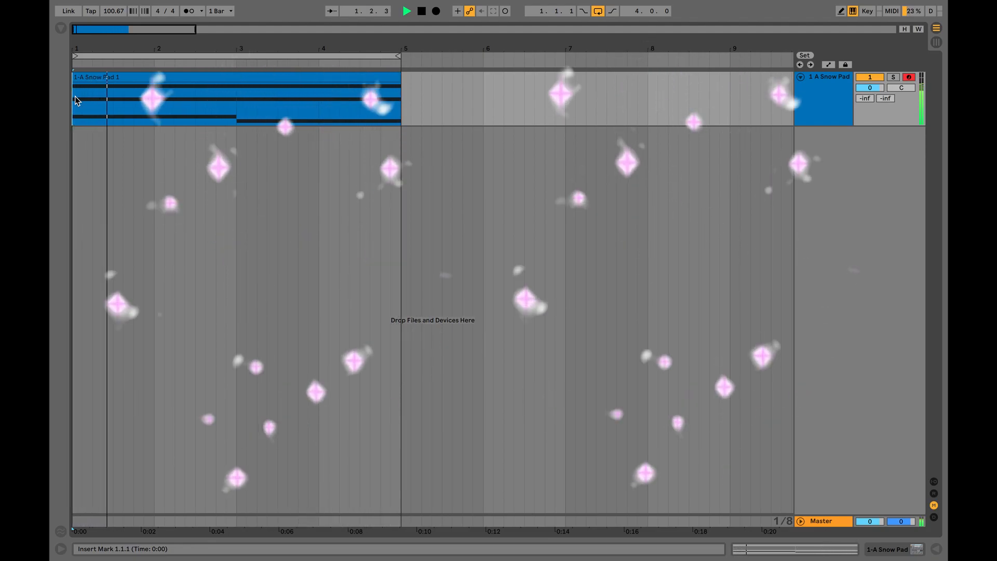
{"action": "key", "text": "space"}
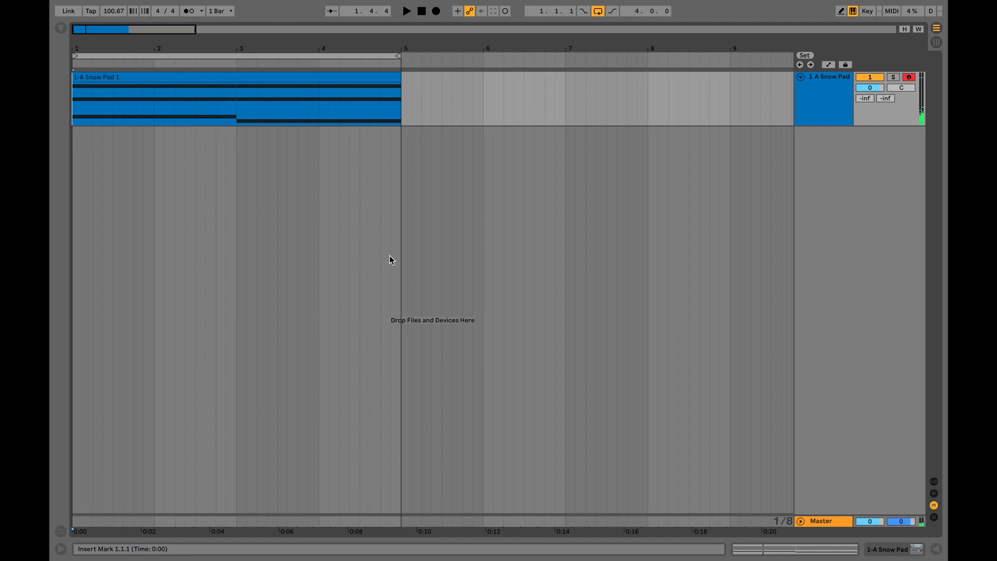
Open the pad clip in the note editor and shrink the editor until the Snow Pad track shows fully above it.
{"action": "double_click", "coordinate": [275, 86]}
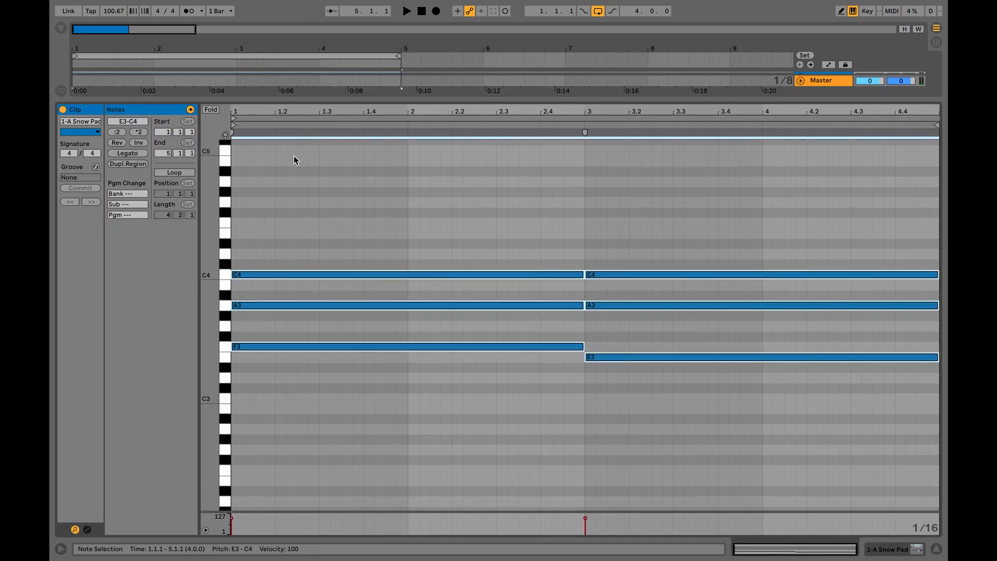
{"action": "left_click", "coordinate": [597, 219]}
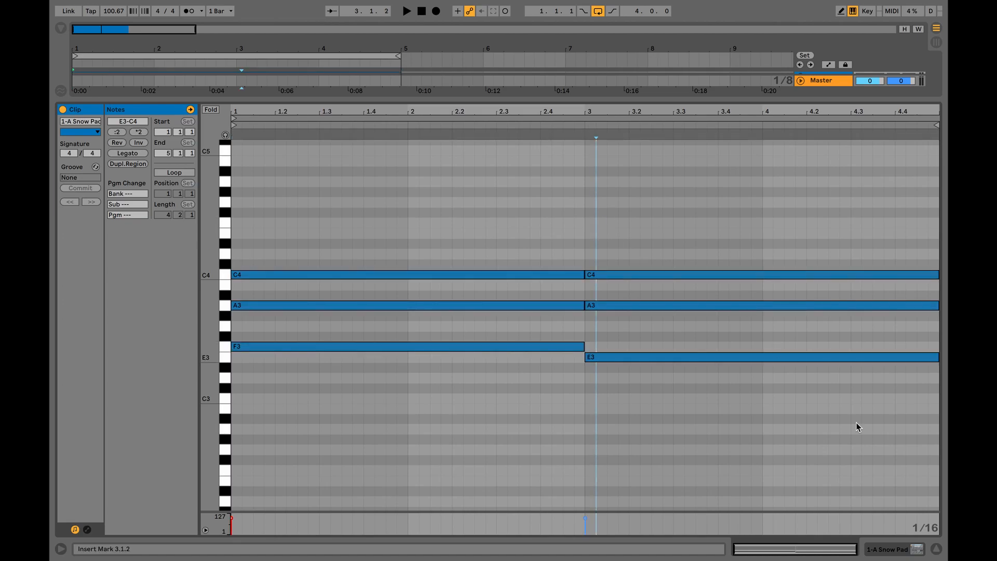
{"action": "left_click", "coordinate": [937, 549]}
{"action": "double_click", "coordinate": [225, 84]}
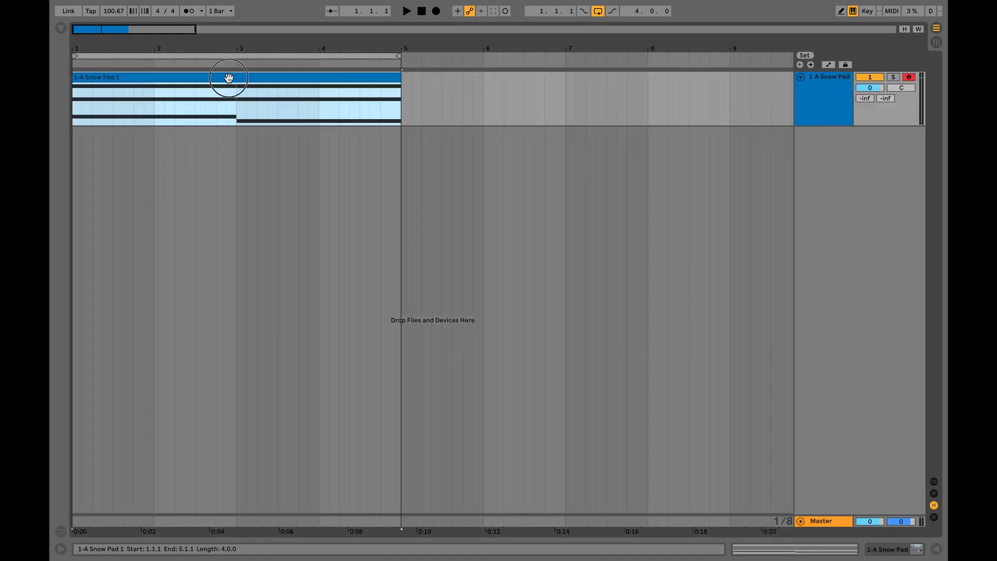
{"action": "scroll", "coordinate": [671, 410], "scroll_direction": "down", "scroll_amount": 1}
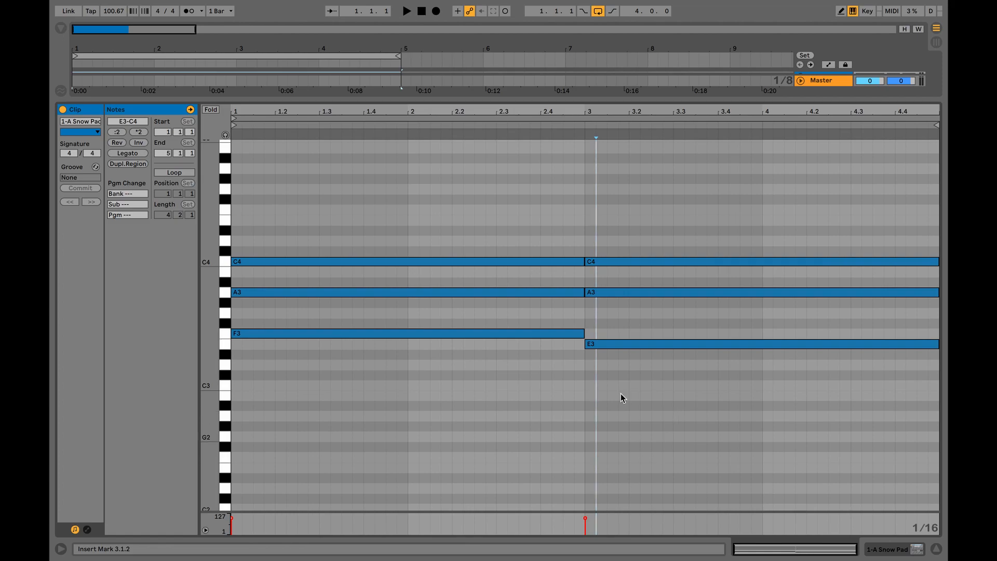
{"action": "scroll", "coordinate": [666, 394], "scroll_direction": "up", "scroll_amount": 3}
{"action": "scroll", "coordinate": [666, 395], "scroll_direction": "up", "scroll_amount": 1}
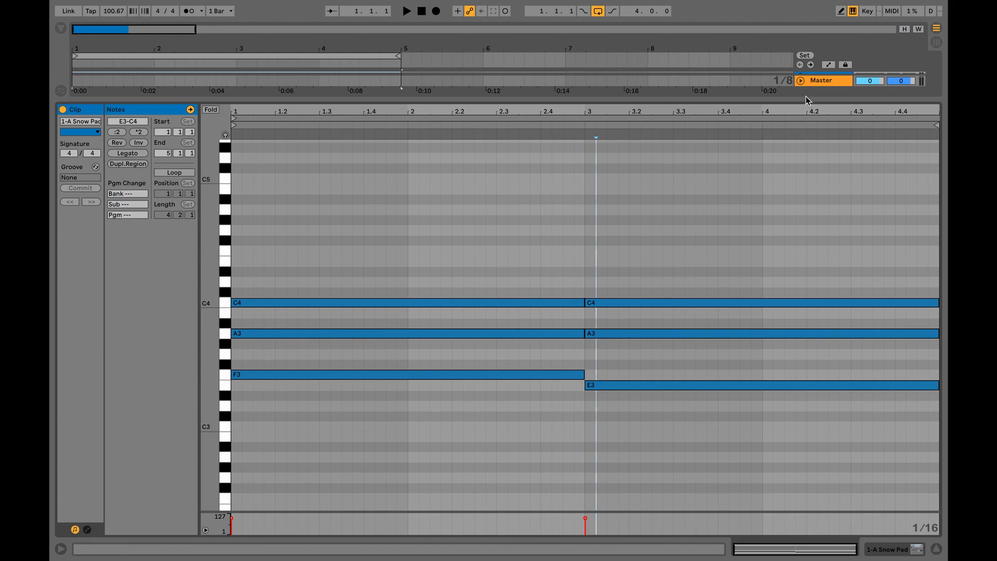
{"action": "left_click_drag", "start_coordinate": [805, 99], "coordinate": [800, 159]}
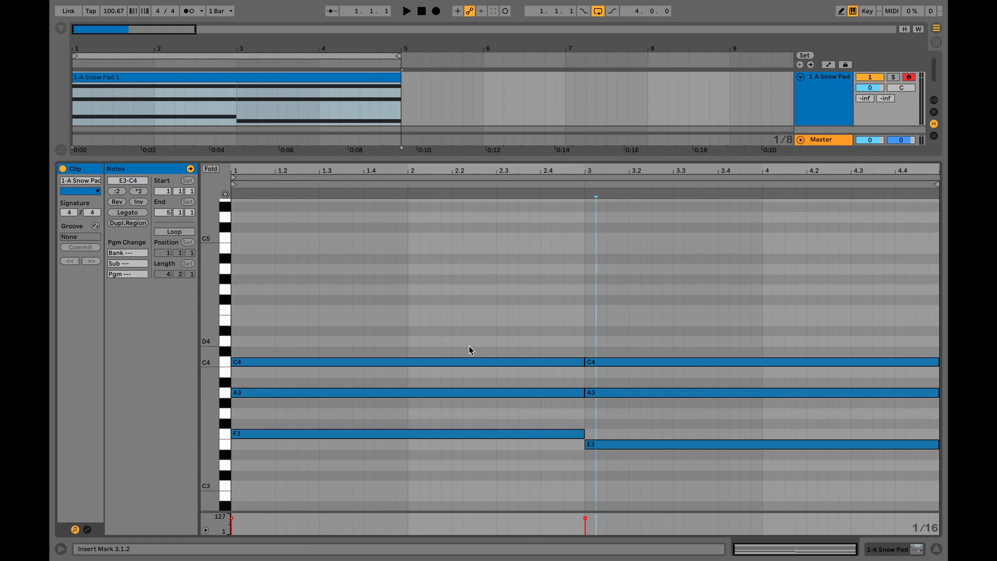
Select all the clip's notes and enlarge the velocity lane until it fills most of the note editor.
{"action": "left_click", "coordinate": [402, 274]}
{"action": "left_click_drag", "start_coordinate": [403, 272], "coordinate": [687, 498]}
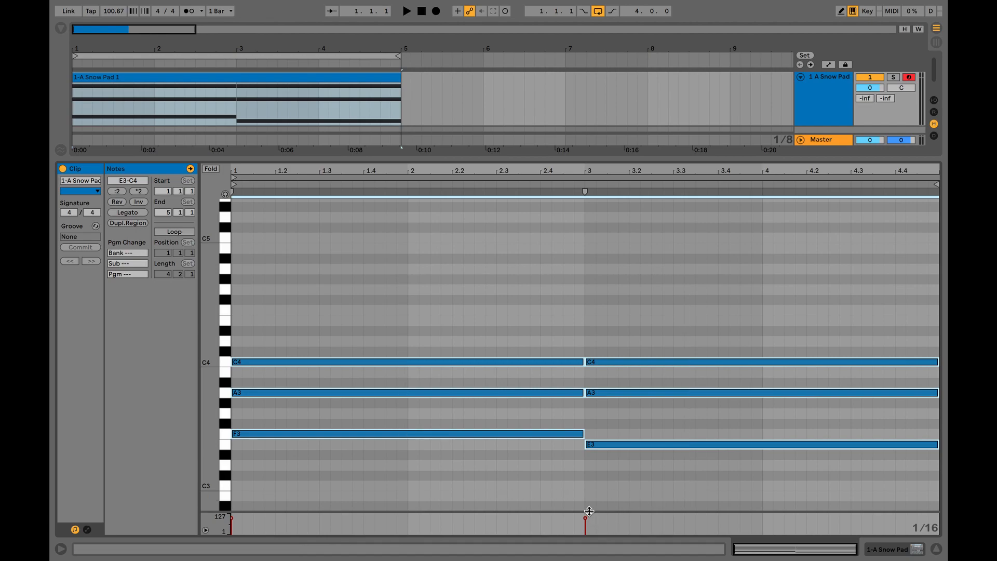
{"action": "left_click_drag", "start_coordinate": [590, 512], "coordinate": [632, 218]}
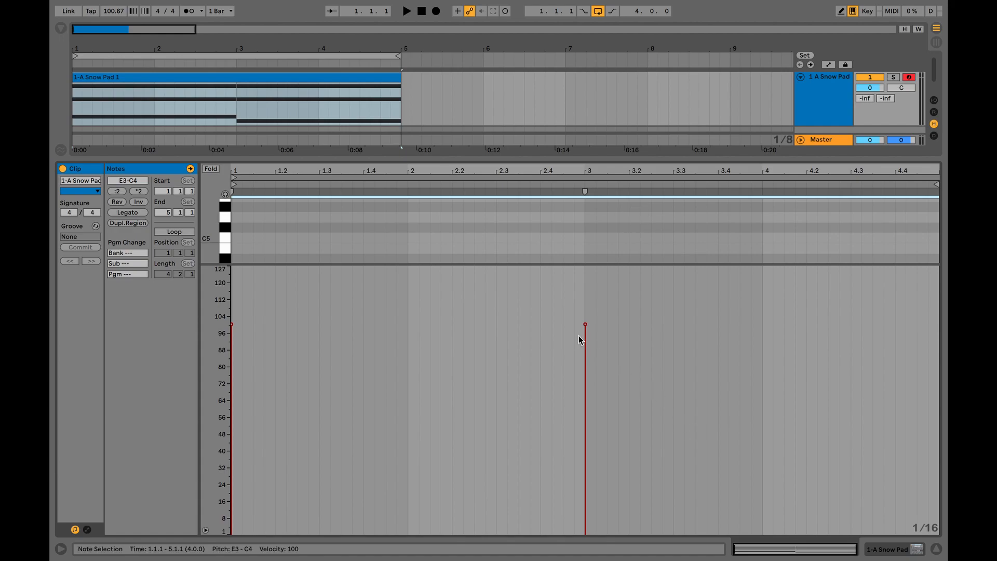
{"action": "left_click", "coordinate": [607, 333]}
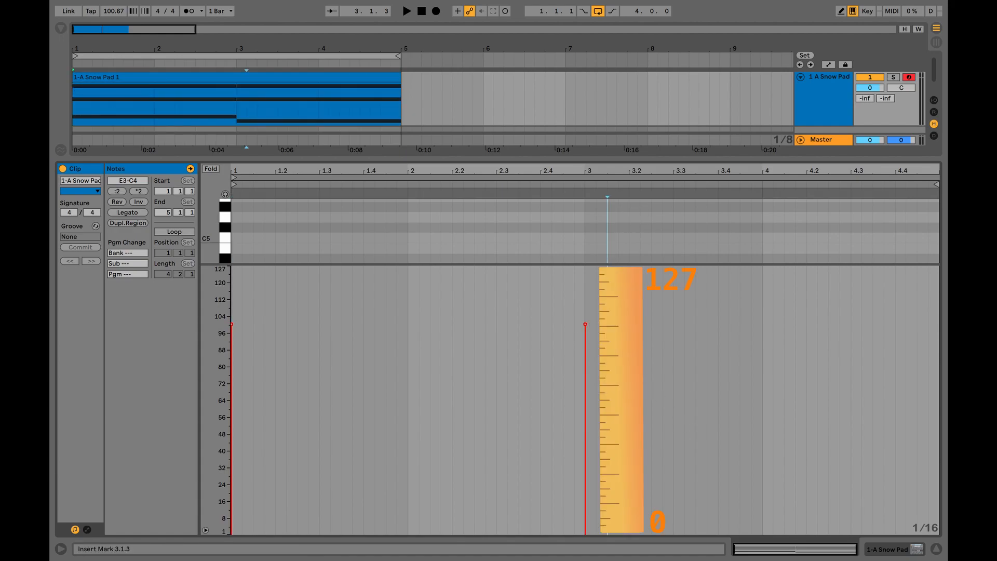
Raise the velocity of all the clip's notes together to about 102 and clear the selection.
{"action": "left_click_drag", "start_coordinate": [584, 356], "coordinate": [216, 284]}
{"action": "mouse_move", "coordinate": [598, 326]}
{"action": "left_mouse_down"}
{"action": "mouse_move", "coordinate": [598, 461]}
{"action": "mouse_move", "coordinate": [597, 319]}
{"action": "left_mouse_up"}
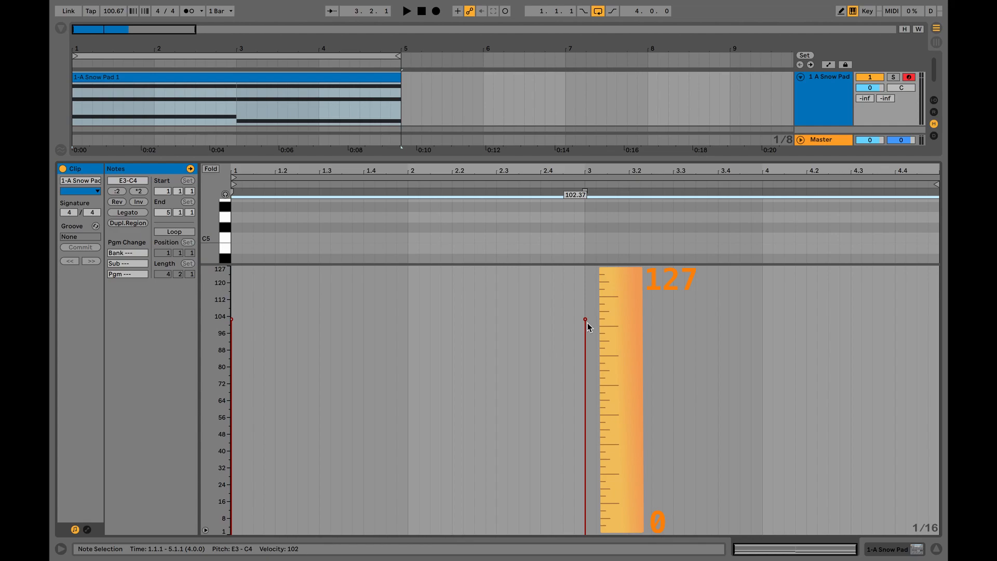
{"action": "left_click", "coordinate": [618, 333]}
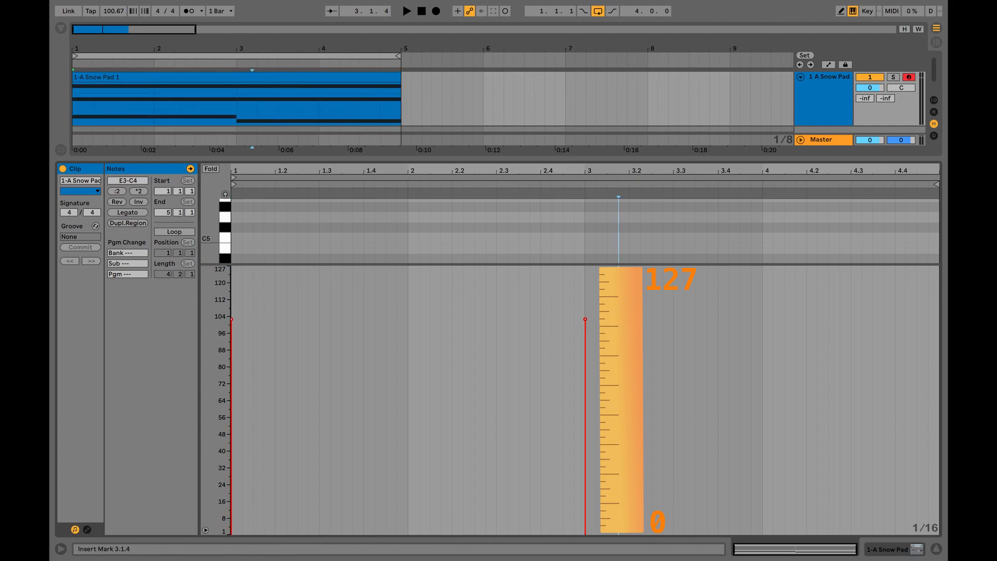
Give the second chord's notes different velocities, with its C4 at 96, and play the chord back.
{"action": "left_click", "coordinate": [586, 319]}
{"action": "mouse_move", "coordinate": [586, 318]}
{"action": "left_mouse_down"}
{"action": "mouse_move", "coordinate": [586, 304]}
{"action": "mouse_move", "coordinate": [586, 332]}
{"action": "left_mouse_up"}
{"action": "key", "text": "space"}
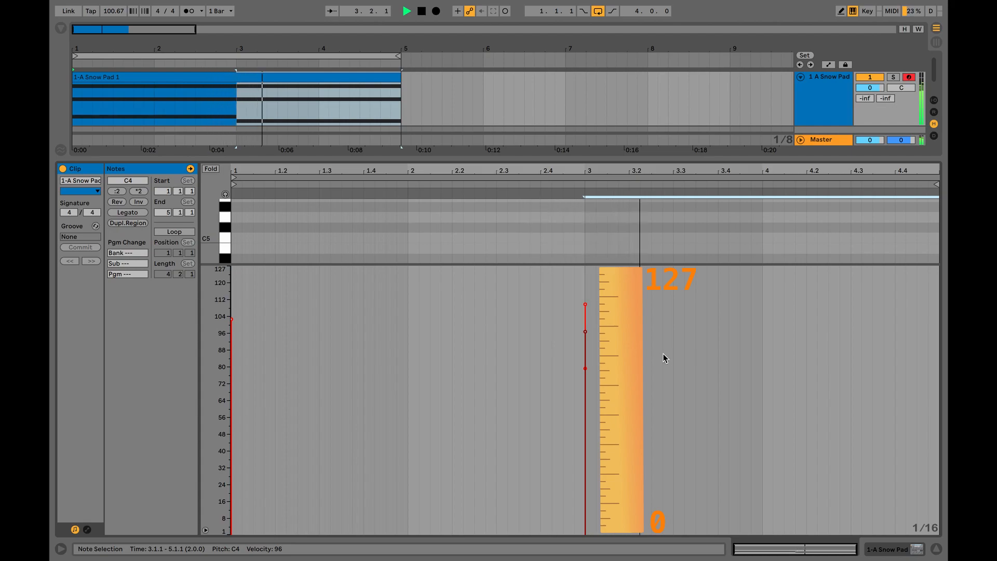
{"action": "key", "text": "space"}
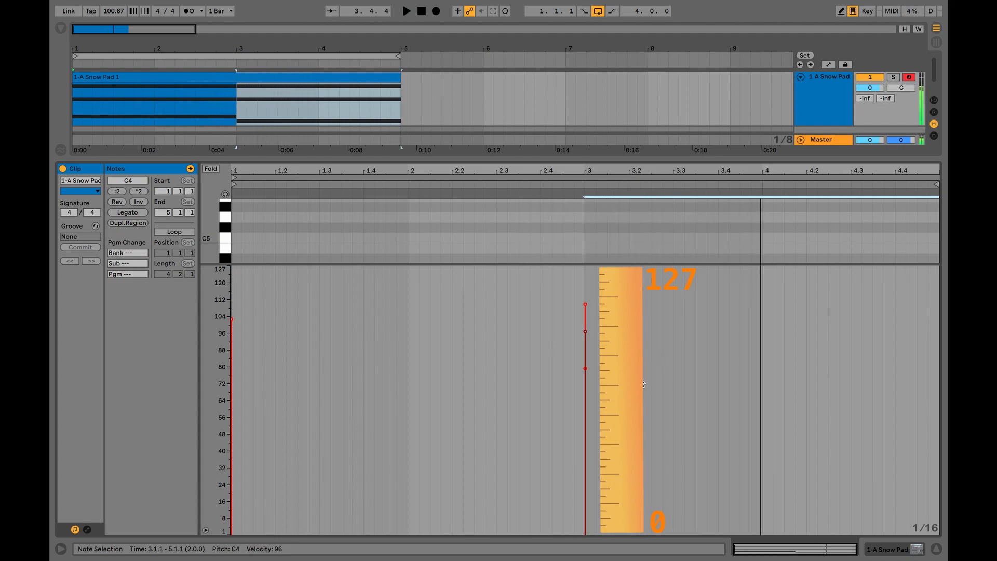
Even out the velocities of all the notes at 87 and return to the clip's start in the arrangement.
{"action": "mouse_move", "coordinate": [586, 369]}
{"action": "left_mouse_down"}
{"action": "mouse_move", "coordinate": [586, 331]}
{"action": "mouse_move", "coordinate": [492, 307]}
{"action": "mouse_move", "coordinate": [236, 271]}
{"action": "left_mouse_up"}
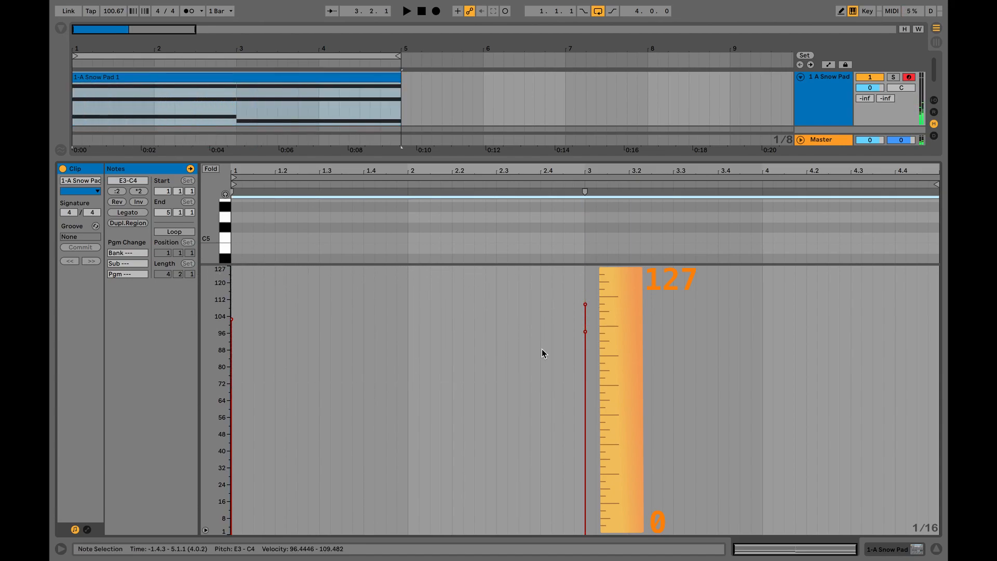
{"action": "left_click_drag", "start_coordinate": [585, 267], "coordinate": [585, 335]}
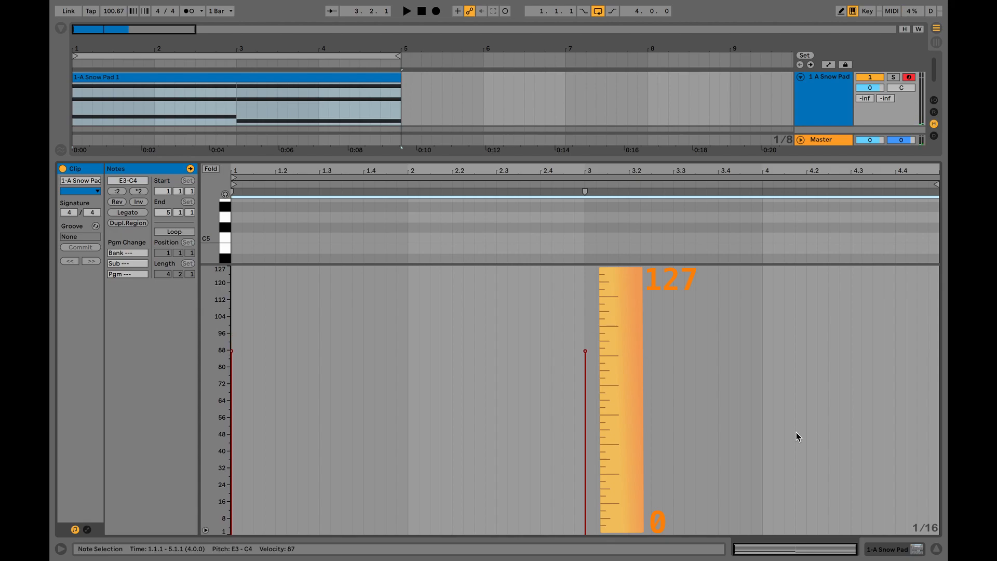
{"action": "left_click", "coordinate": [937, 549]}
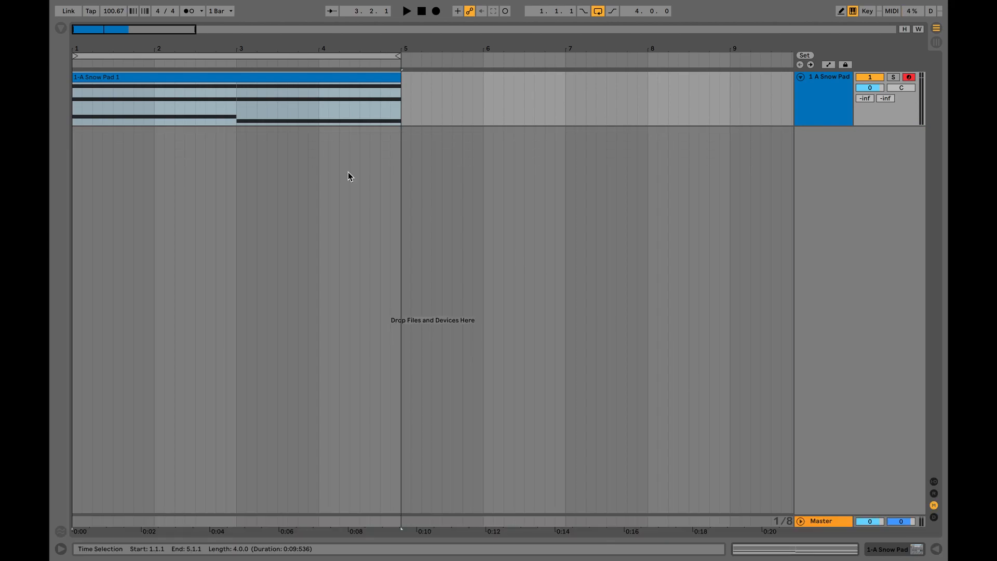
{"action": "left_click", "coordinate": [237, 107]}
{"action": "left_click", "coordinate": [76, 107]}
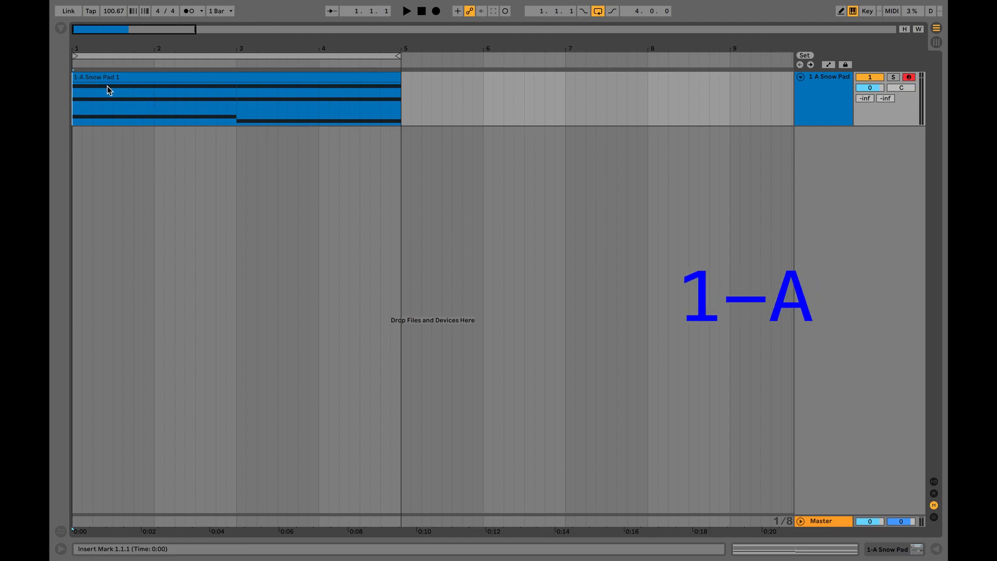
Widen the track header area and rename the Snow Pad track as Pad.
{"action": "left_click", "coordinate": [799, 107]}
{"action": "left_click_drag", "start_coordinate": [795, 102], "coordinate": [760, 101]}
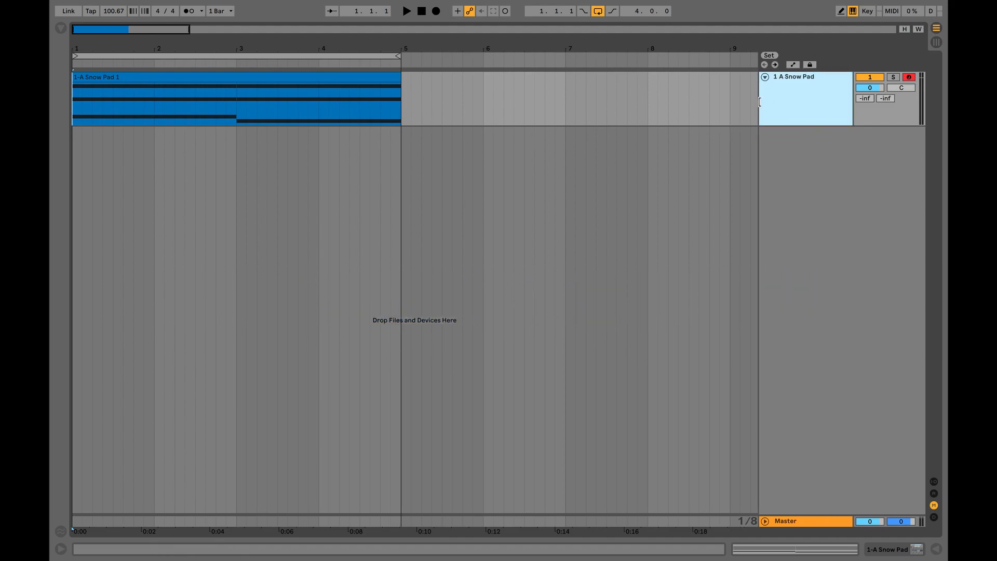
{"action": "right_click", "coordinate": [806, 99]}
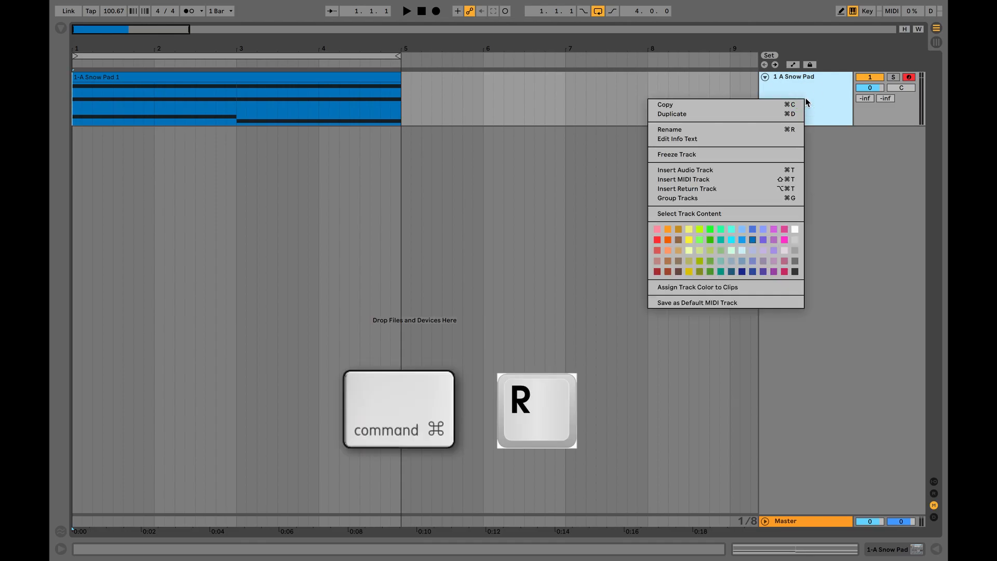
{"action": "left_click", "coordinate": [767, 129]}
{"action": "type", "text": "P"}
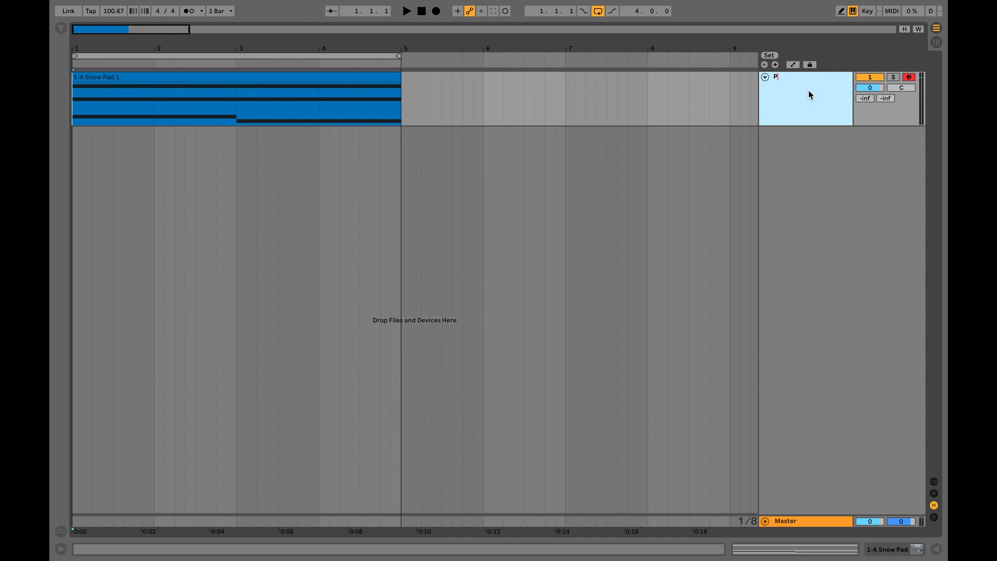
Rename the four-bar clip on the track as Pad.
{"action": "left_click", "coordinate": [295, 79]}
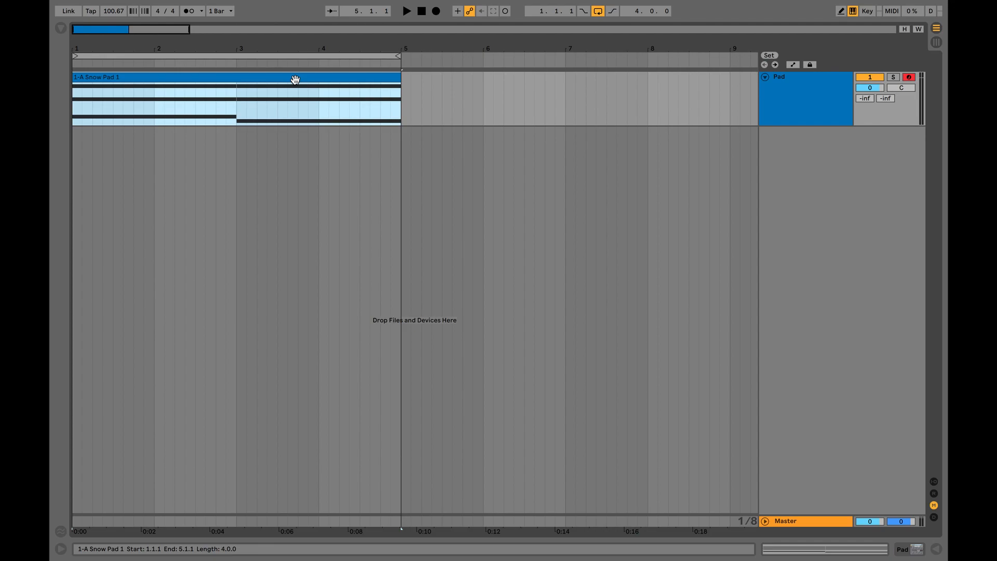
{"action": "key", "text": "ctrl+r"}
{"action": "type", "text": "P"}
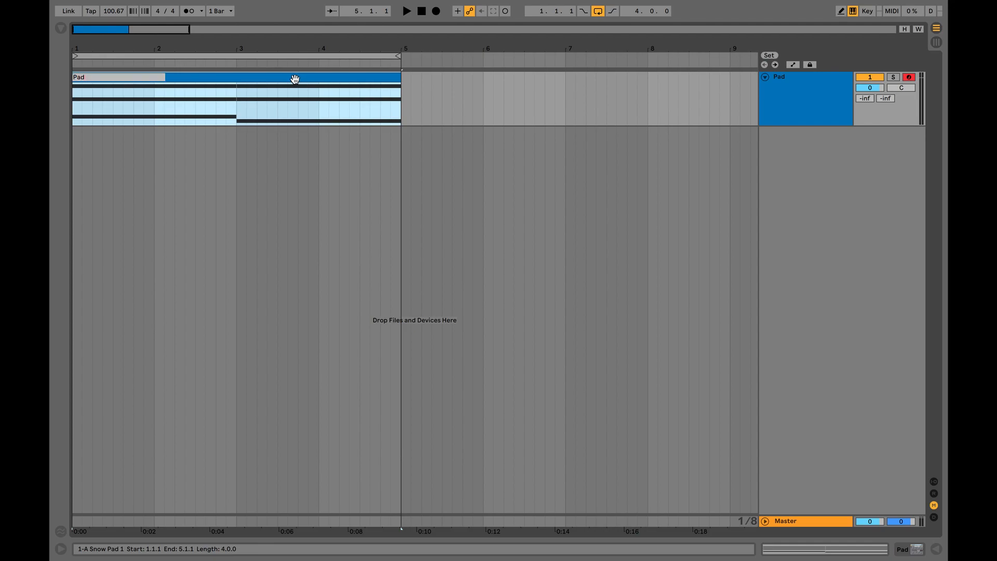
{"action": "left_click", "coordinate": [259, 166]}
Change the Pad track's color to green.
{"action": "left_click", "coordinate": [811, 86]}
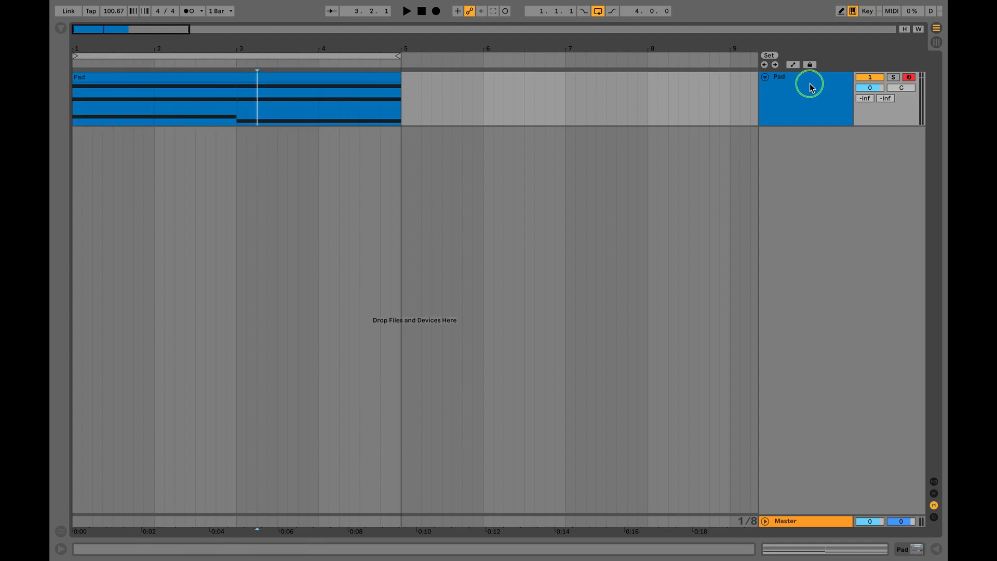
{"action": "right_click", "coordinate": [811, 87]}
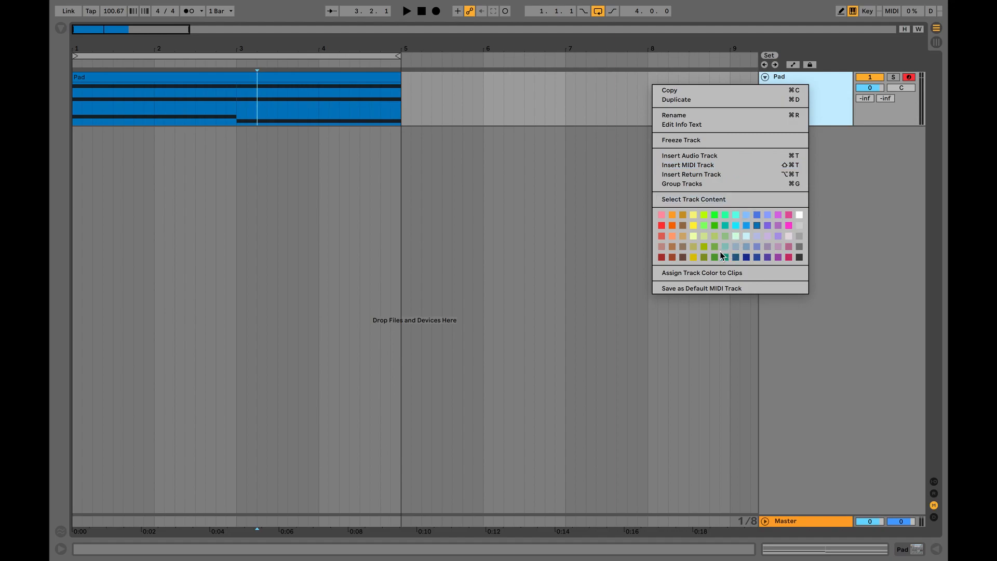
{"action": "left_click", "coordinate": [714, 226]}
{"action": "left_click", "coordinate": [787, 103]}
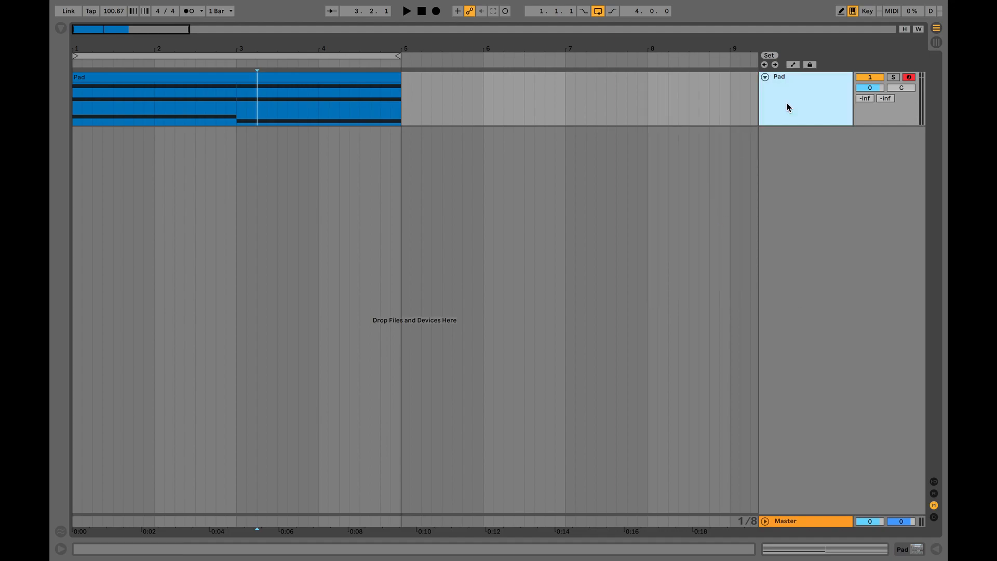
Assign the Pad track's color to its clips.
{"action": "left_click", "coordinate": [305, 76]}
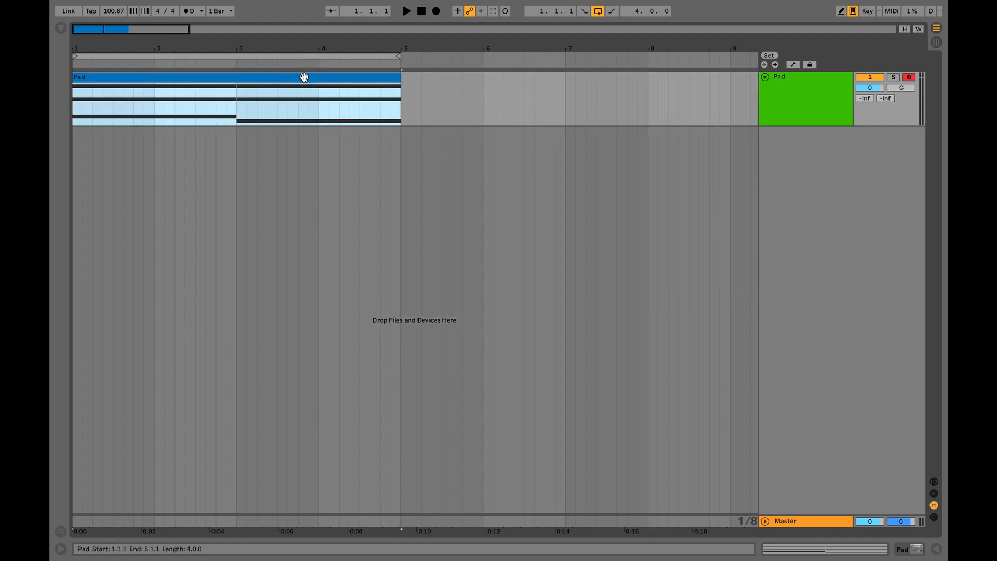
{"action": "left_click", "coordinate": [775, 93]}
{"action": "right_click", "coordinate": [774, 95]}
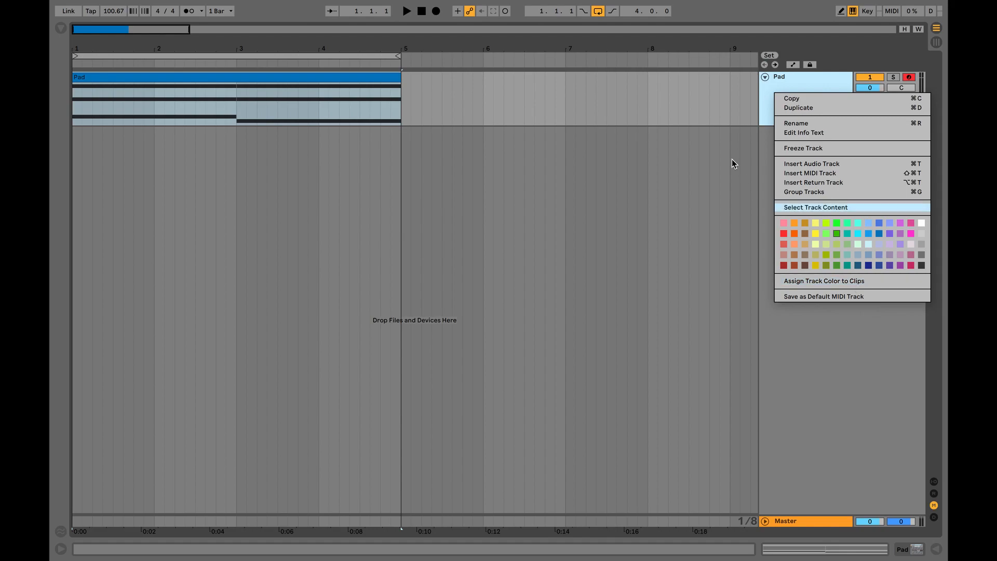
{"action": "left_click", "coordinate": [787, 283]}
{"action": "left_click", "coordinate": [627, 91]}
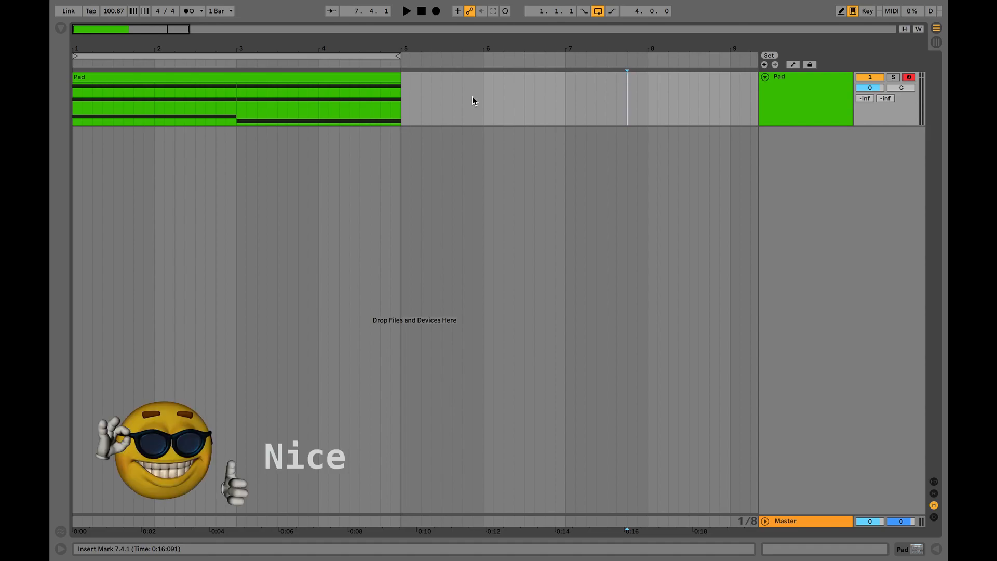
Zoom the arrangement out until about 20 bars of the timeline are in view.
{"action": "left_click", "coordinate": [338, 76]}
{"action": "key", "text": "minus"}
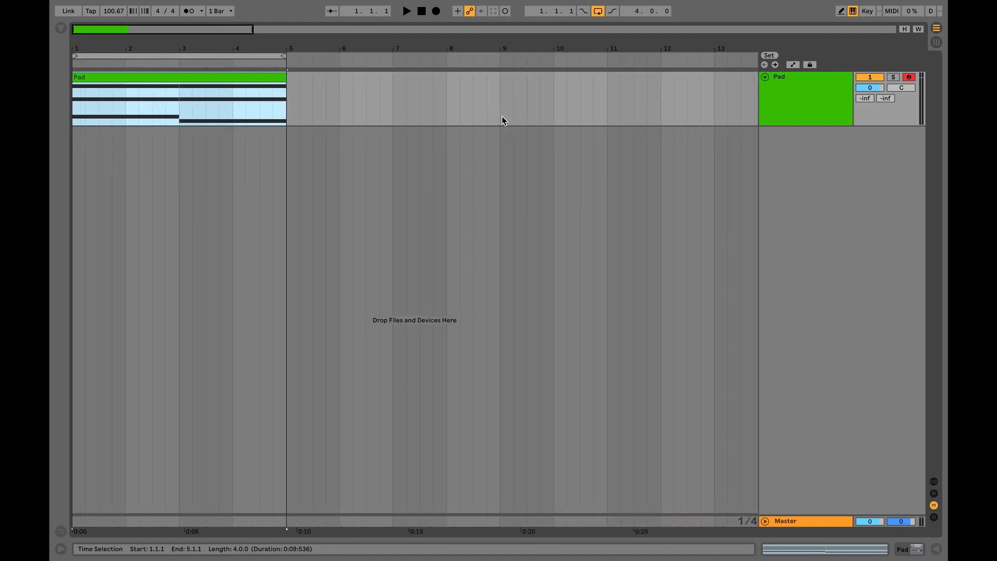
{"action": "key", "text": "minus"}
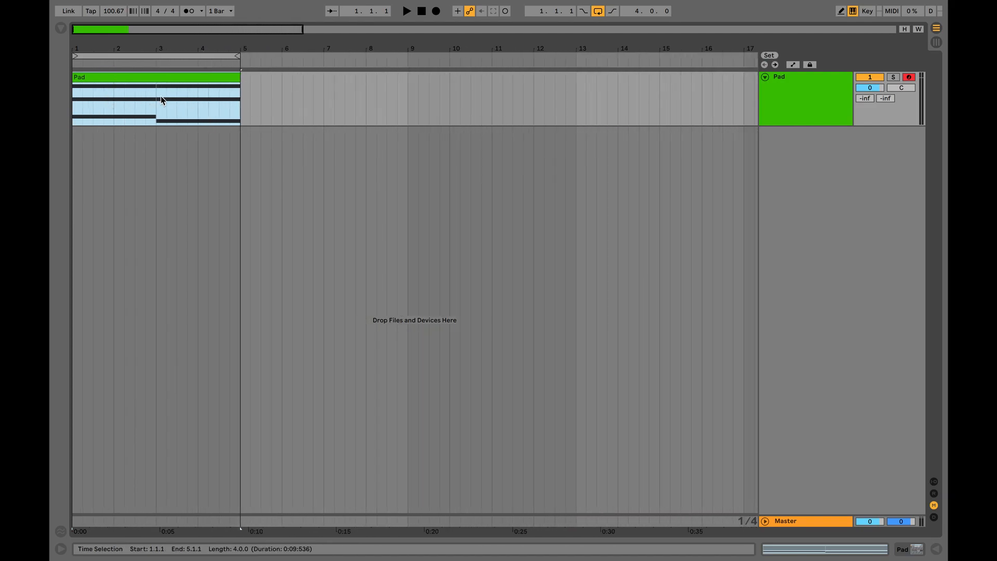
{"action": "left_click", "coordinate": [250, 100]}
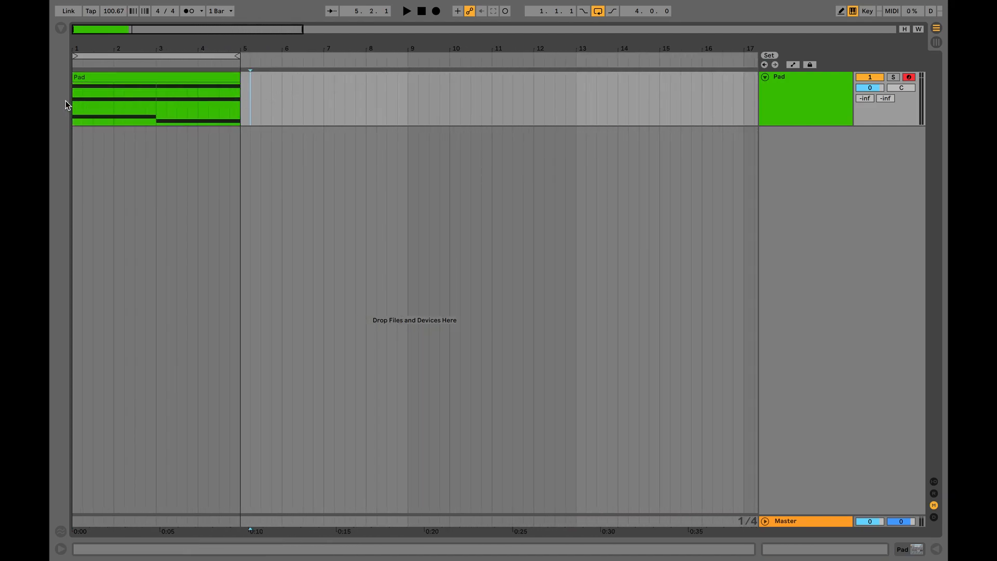
{"action": "key", "text": "minus"}
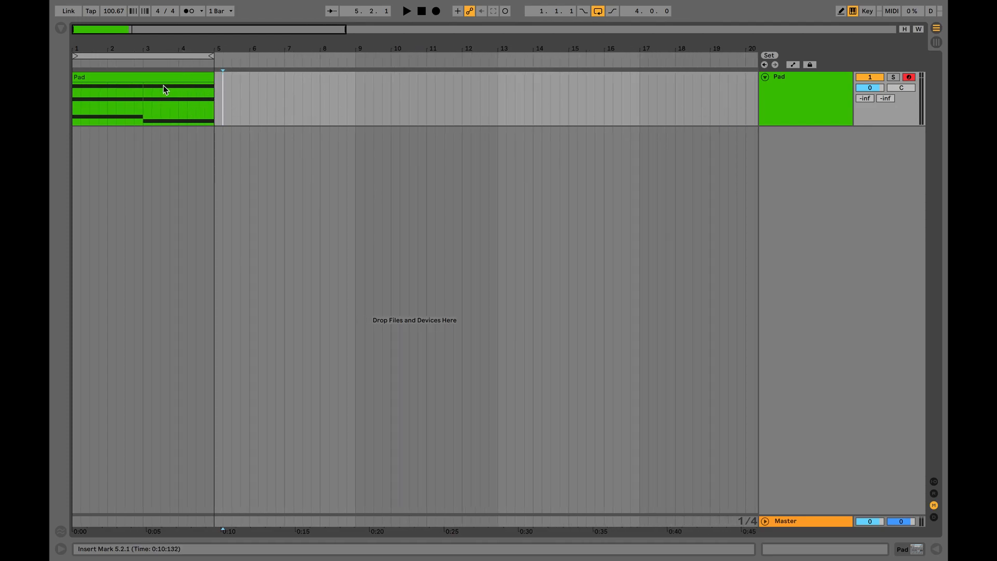
Duplicate the four-bar Pad clip repeatedly along its track and delete the surplus copy at bar 17, leaving four clips in a row.
{"action": "left_click", "coordinate": [143, 78]}
{"action": "right_click", "coordinate": [143, 78]}
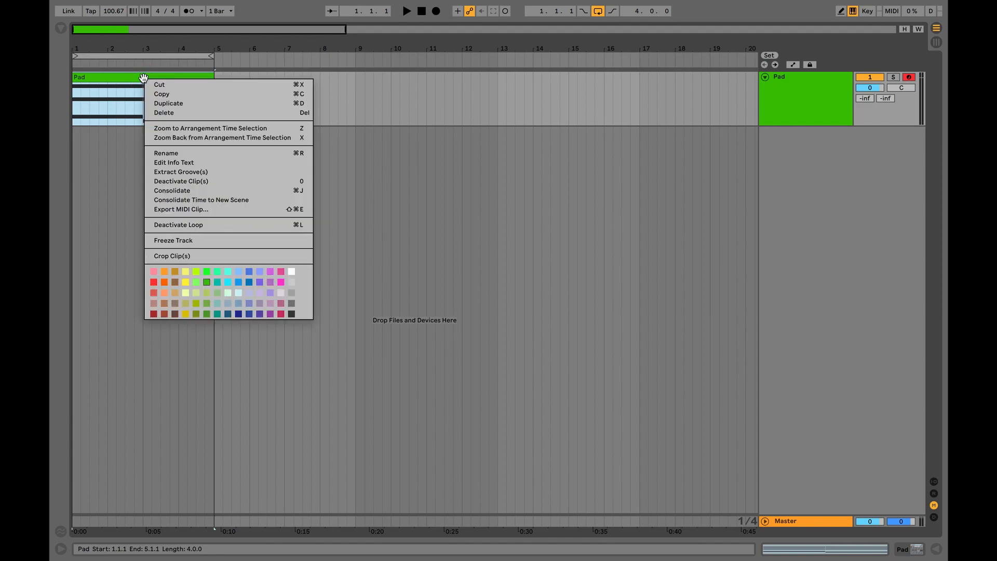
{"action": "left_click", "coordinate": [180, 106]}
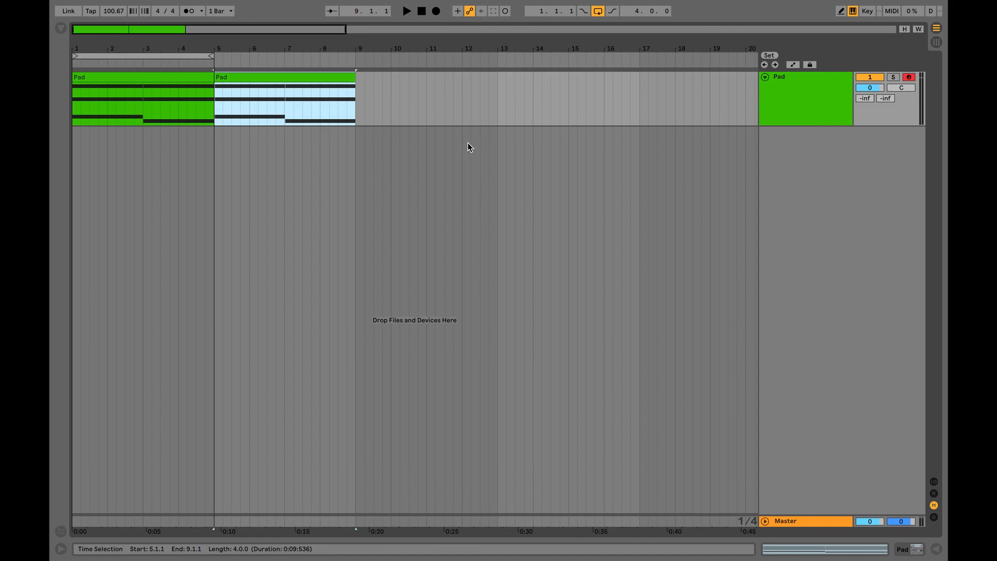
{"action": "key", "text": "super+d"}
{"action": "key", "text": "super+d"}
{"action": "key", "text": "super+d"}
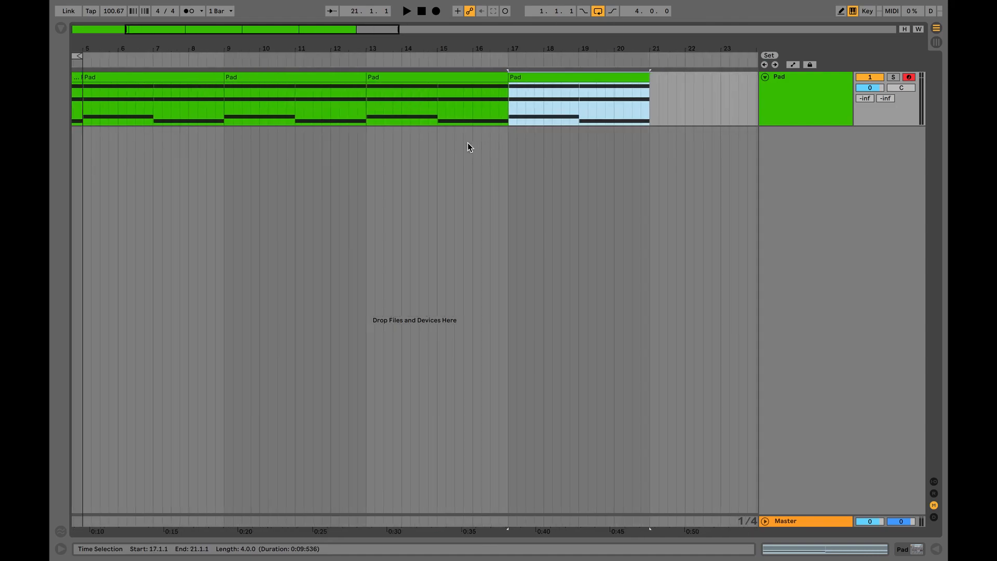
{"action": "scroll", "coordinate": [467, 147], "scroll_direction": "left", "scroll_amount": 5}
{"action": "left_click", "coordinate": [679, 75]}
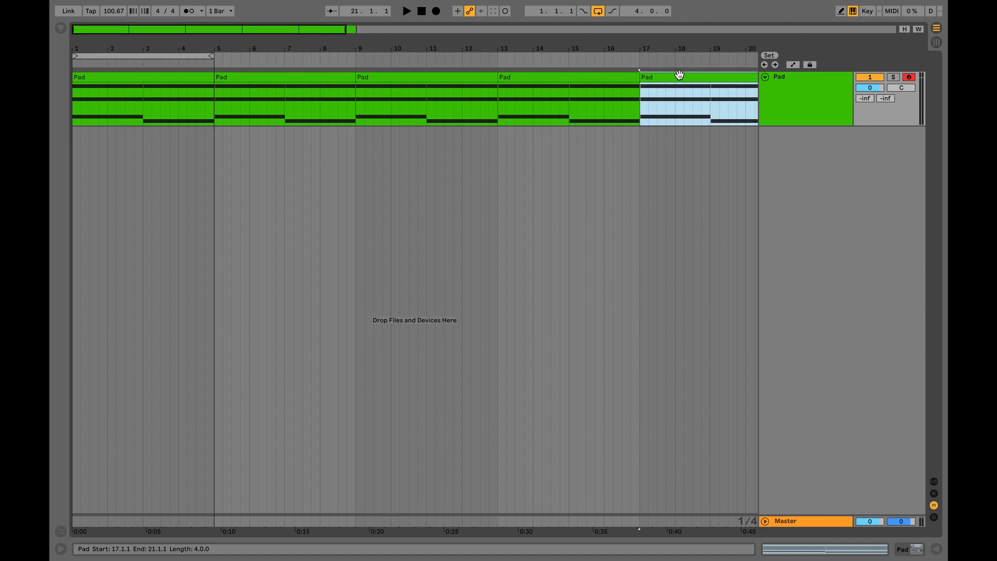
{"action": "key", "text": "Delete"}
Extend the arrangement loop to 16 bars so it spans all four Pad clips, and play it briefly.
{"action": "left_click_drag", "start_coordinate": [210, 56], "coordinate": [636, 58]}
{"action": "key", "text": "space"}
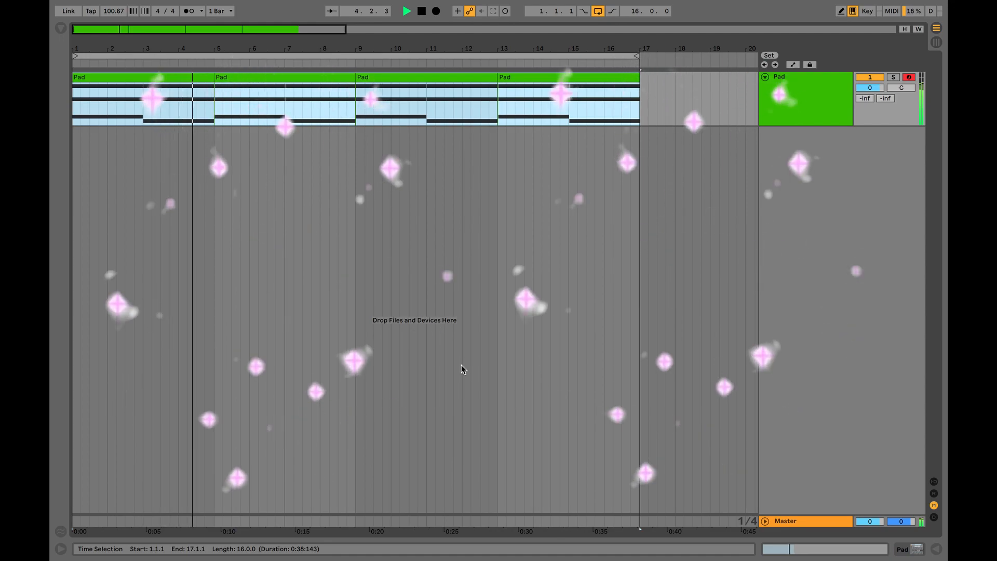
{"action": "key", "text": "space"}
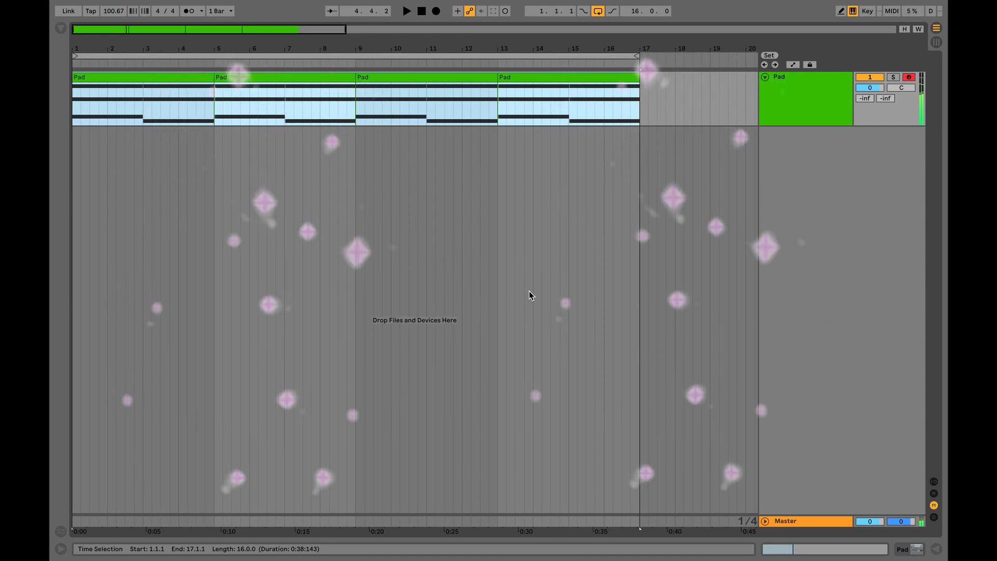
{"action": "left_click", "coordinate": [506, 294]}
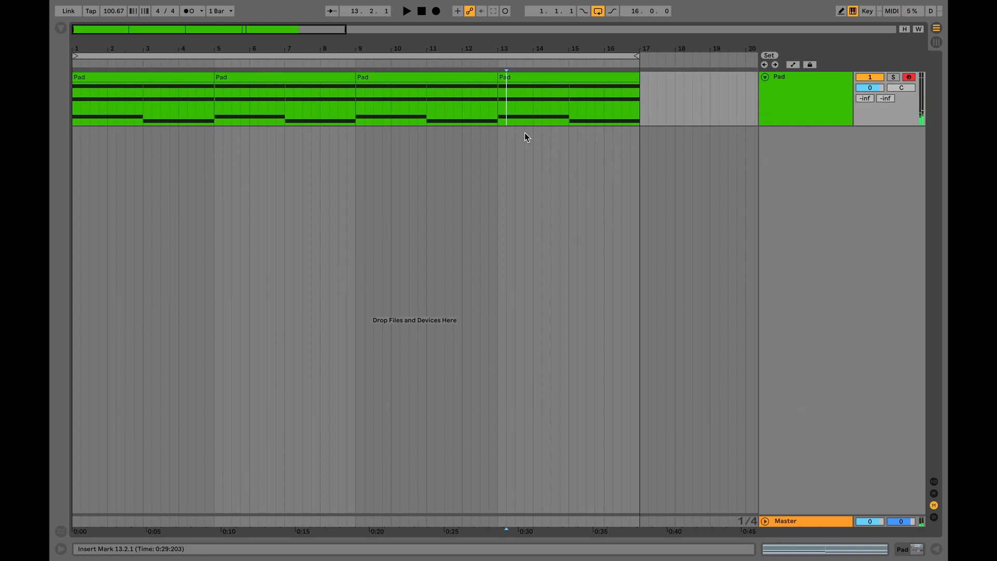
Add Operator's Basic Sinelike bass preset as a new track below the Pad track.
{"action": "left_click", "coordinate": [60, 27]}
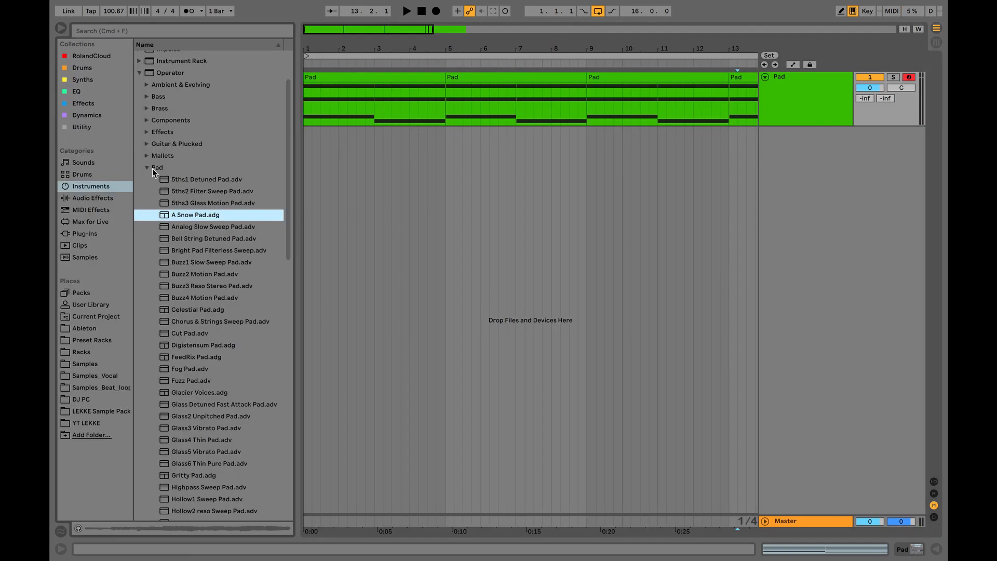
{"action": "left_click", "coordinate": [147, 168]}
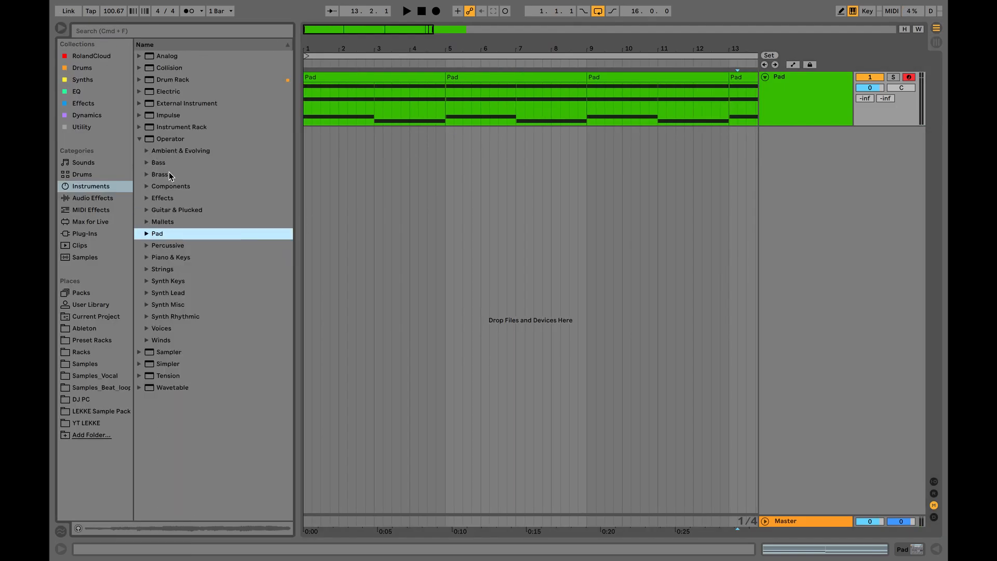
{"action": "left_click", "coordinate": [147, 163]}
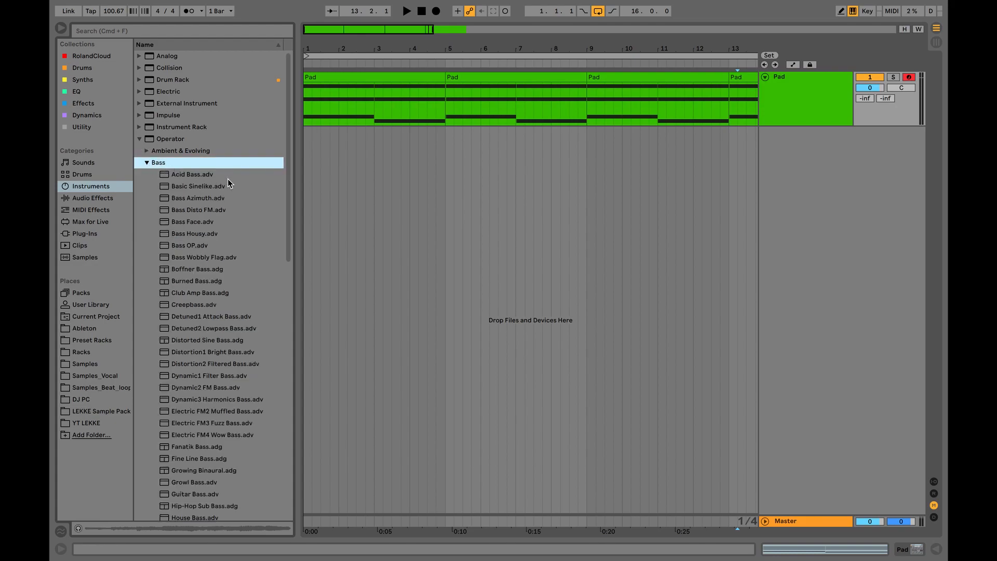
{"action": "left_click_drag", "start_coordinate": [201, 188], "coordinate": [358, 153]}
{"action": "left_click_drag", "start_coordinate": [394, 151], "coordinate": [394, 151]}
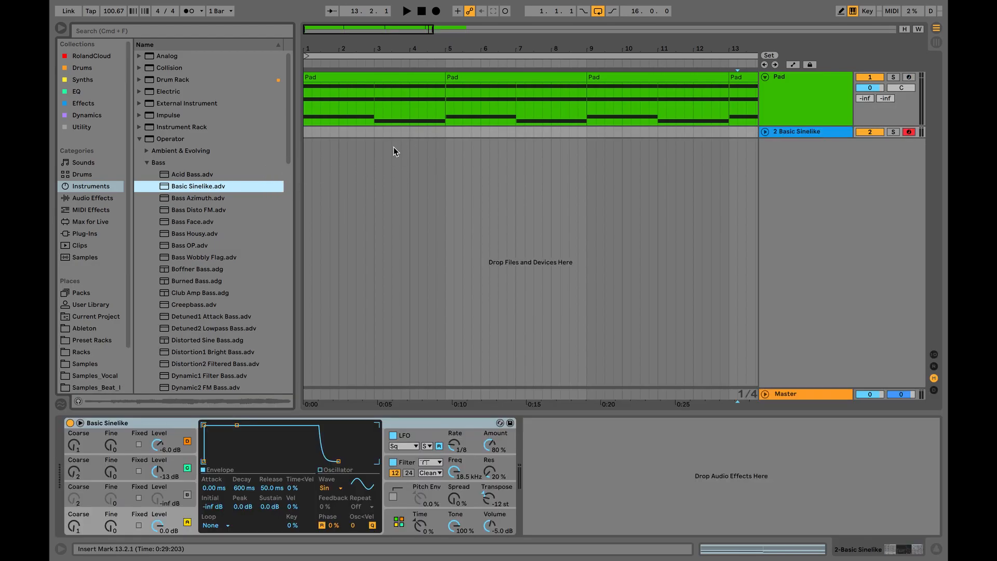
Try the Basic Sinelike preset on the Pad track and play the Pad clips from bar 3 with it.
{"action": "left_click", "coordinate": [794, 99]}
{"action": "double_click", "coordinate": [198, 187]}
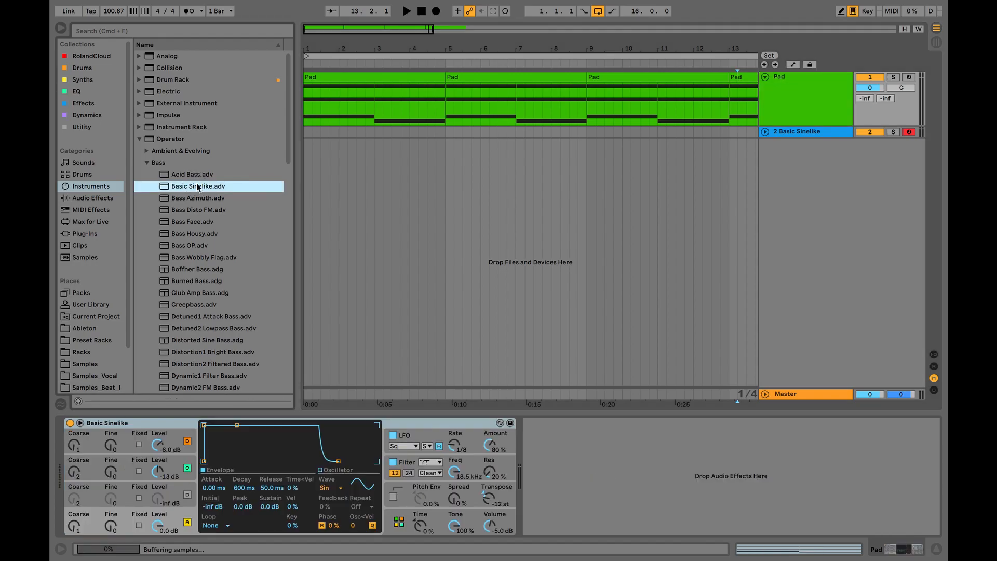
{"action": "left_click", "coordinate": [375, 103]}
{"action": "key", "text": "space"}
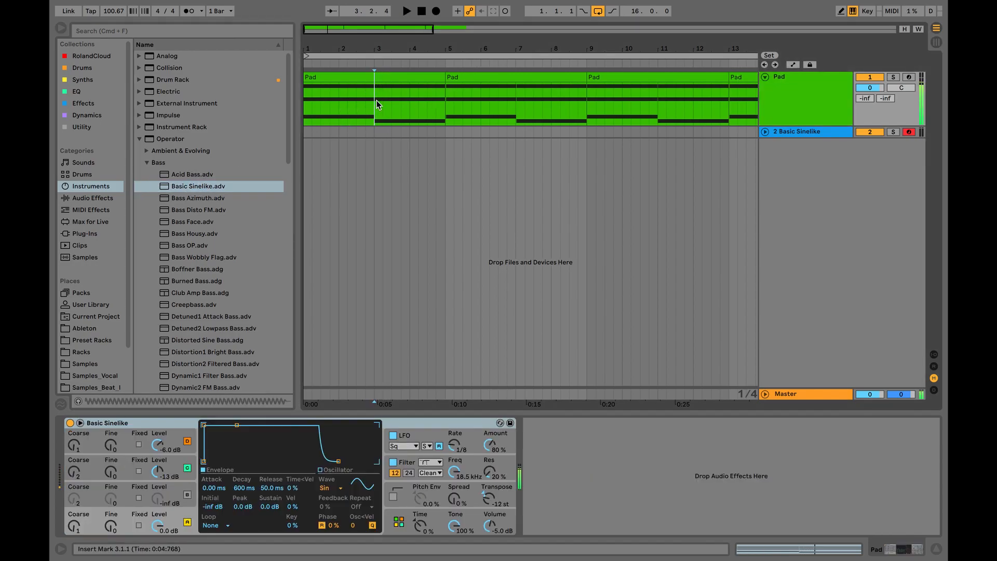
{"action": "left_click", "coordinate": [311, 102]}
{"action": "left_click", "coordinate": [306, 104]}
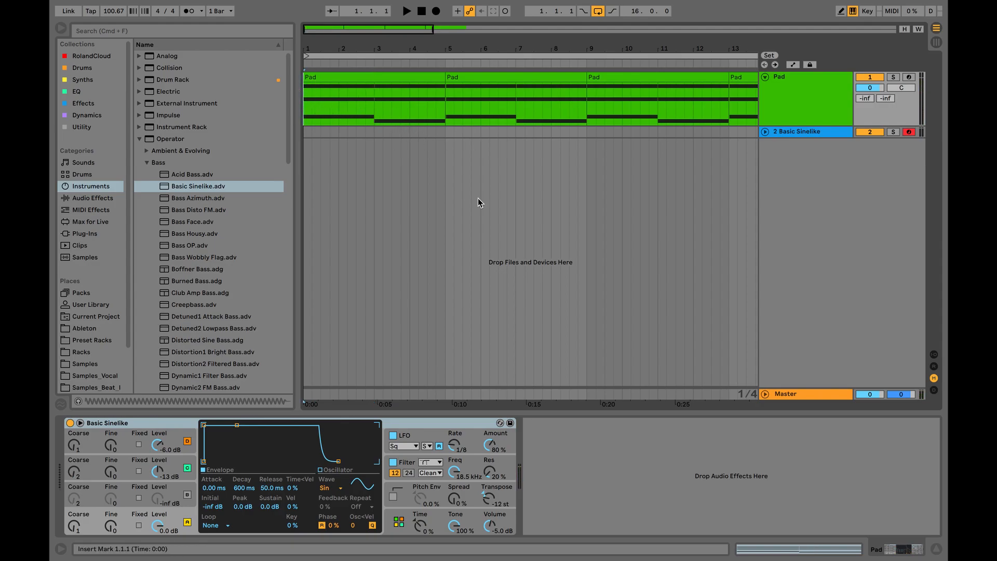
Undo the instrument replacement on the Pad track and briefly play the arrangement from bar 1.
{"action": "key", "text": "super+z"}
{"action": "key", "text": "super+z"}
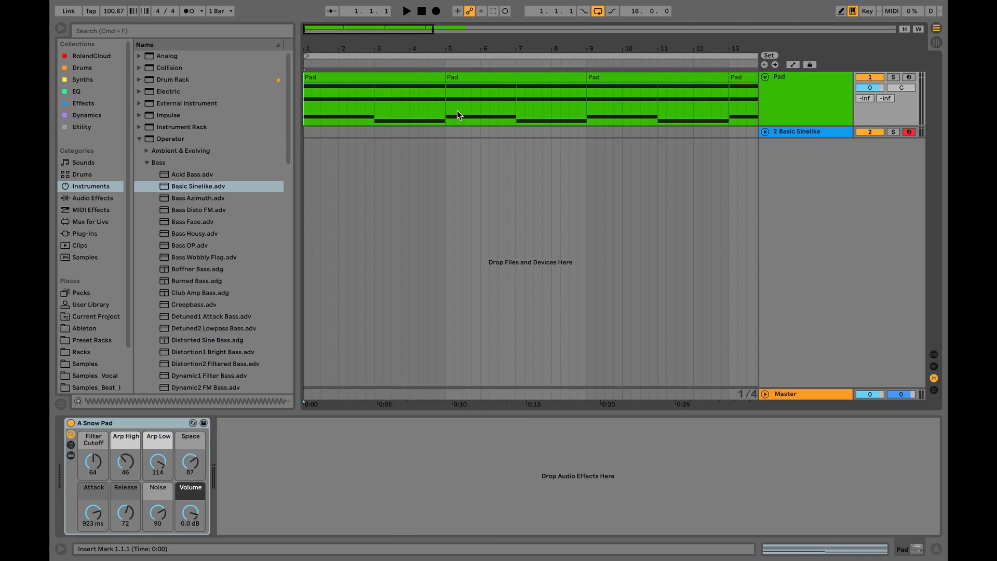
{"action": "key", "text": "space"}
{"action": "key", "text": "space"}
Unfold the Basic Sinelike track and start arrangement recording from its beginning at bar 1.
{"action": "left_click", "coordinate": [765, 132]}
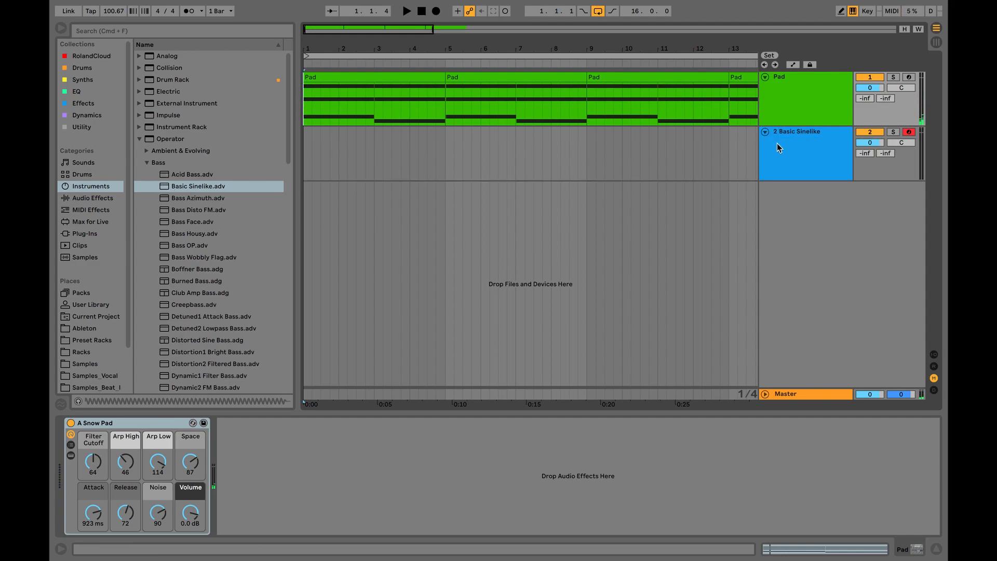
{"action": "left_click", "coordinate": [310, 150]}
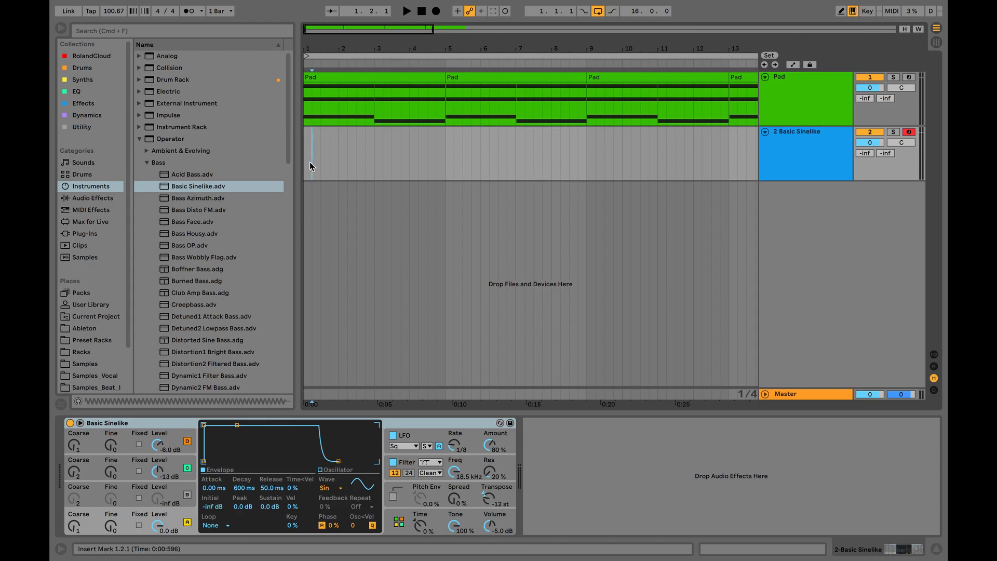
{"action": "key", "text": "a"}
{"action": "left_click", "coordinate": [306, 164]}
{"action": "left_click", "coordinate": [436, 11]}
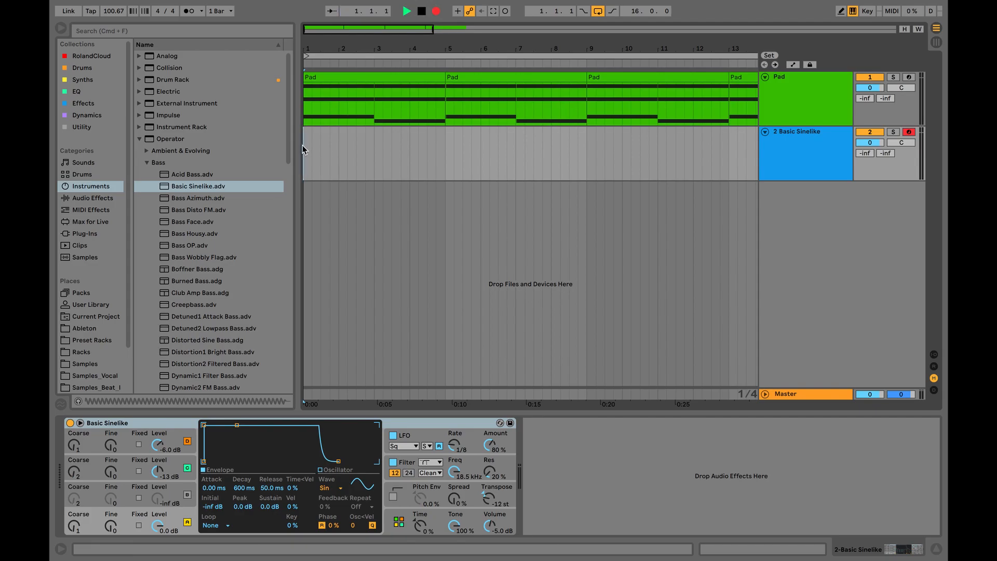
Copy the first Pad clip onto the Basic Sinelike track at bar 1.
{"action": "left_click", "coordinate": [398, 81]}
{"action": "left_click", "coordinate": [400, 145]}
{"action": "left_click", "coordinate": [381, 80]}
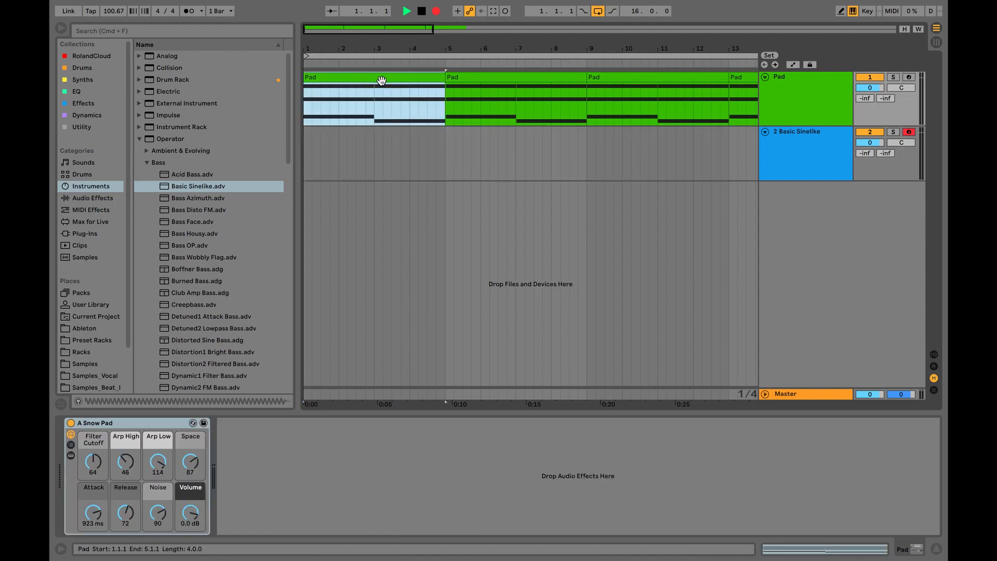
{"action": "right_click", "coordinate": [382, 80]}
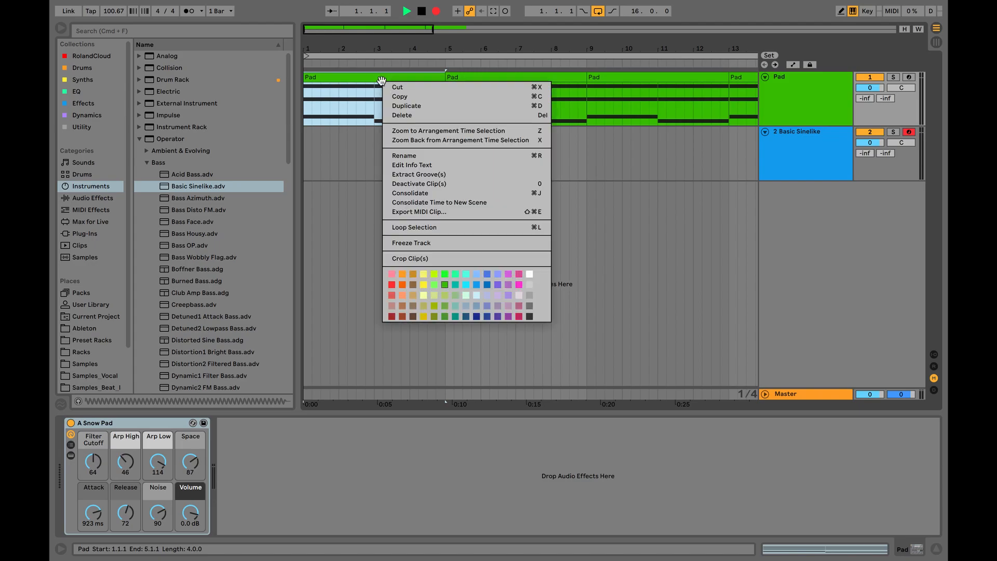
{"action": "left_click", "coordinate": [417, 98]}
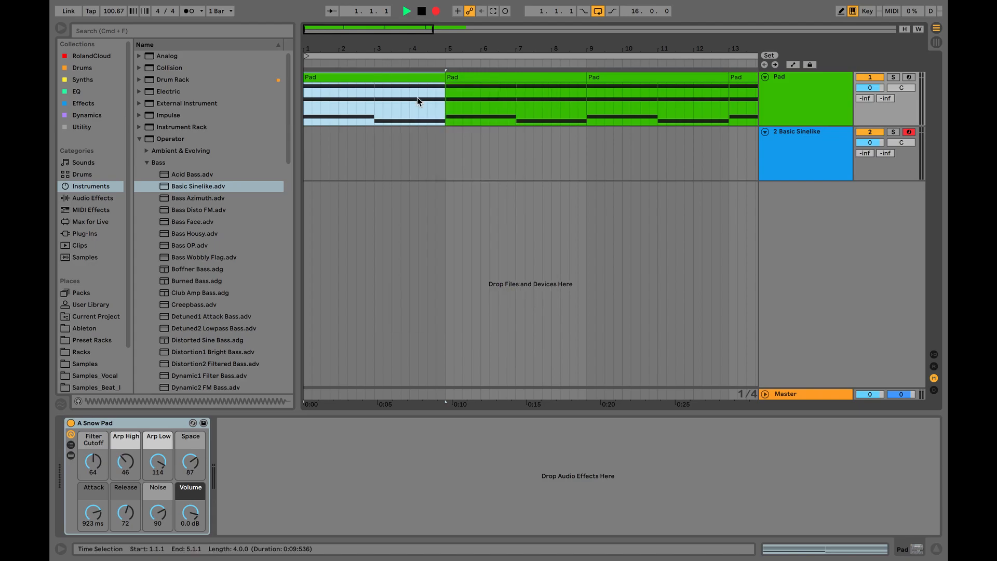
{"action": "left_click", "coordinate": [307, 160]}
{"action": "key", "text": "super+v"}
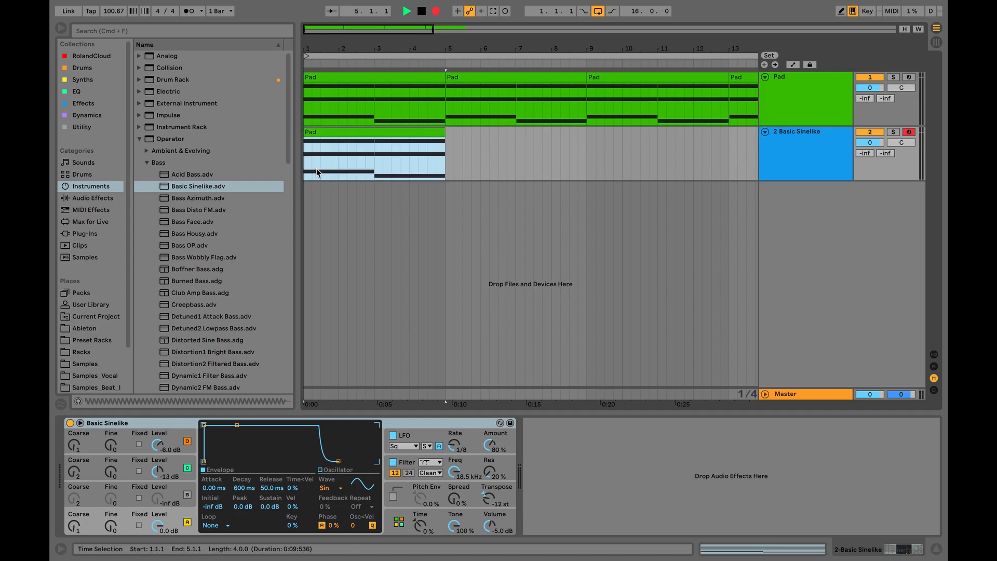
Rename the copied clip on the Basic Sinelike track as Bass.
{"action": "left_click", "coordinate": [454, 146]}
{"action": "left_click", "coordinate": [379, 134]}
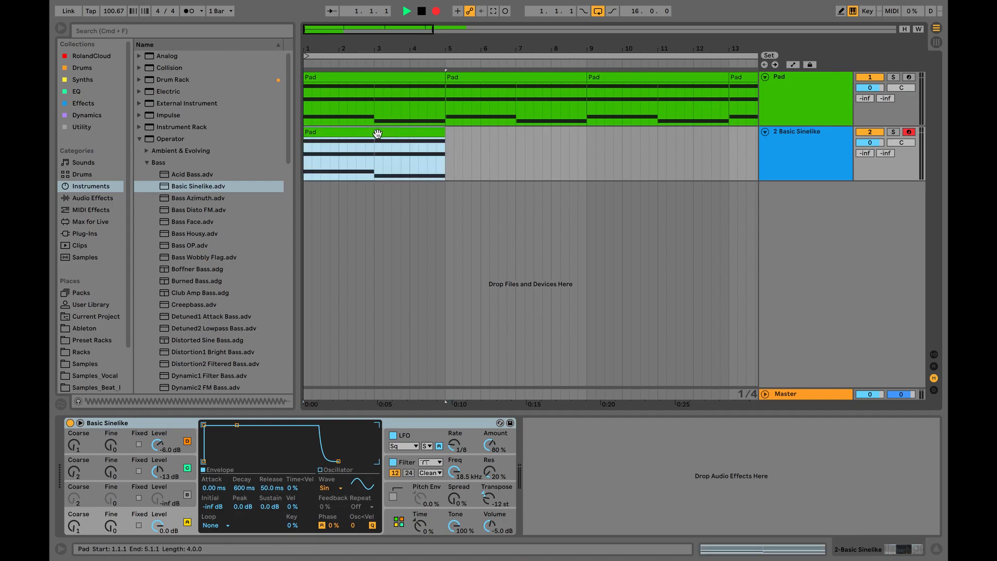
{"action": "key", "text": "super+r"}
{"action": "type", "text": "BNa"}
{"action": "key", "text": "BackSpace"}
{"action": "key", "text": "BackSpace"}
{"action": "type", "text": "ass"}
{"action": "key", "text": "Return"}
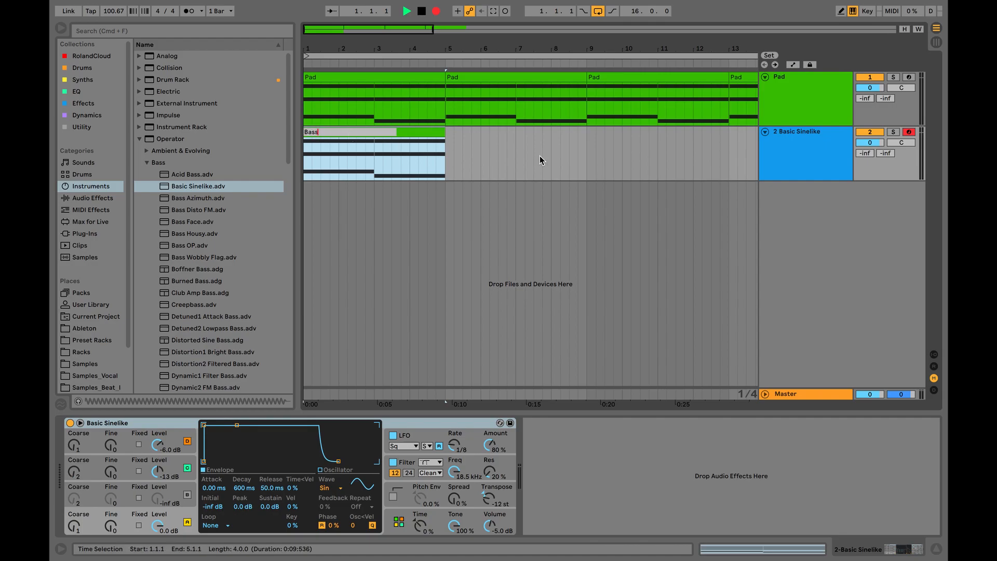
Assign the Basic Sinelike track's color to its clips and rename the track as Bass.
{"action": "left_click", "coordinate": [793, 148]}
{"action": "right_click", "coordinate": [793, 148]}
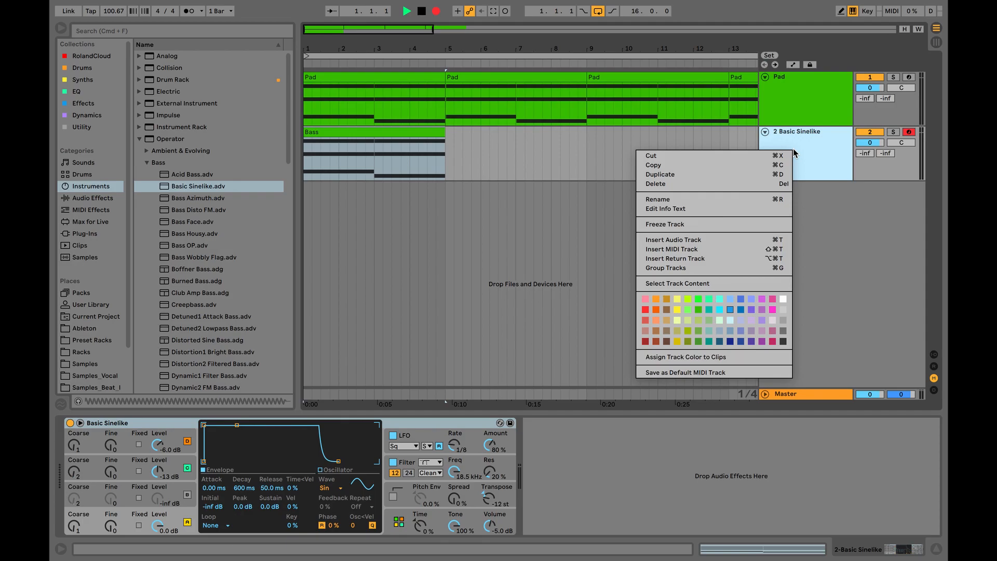
{"action": "left_click", "coordinate": [708, 357]}
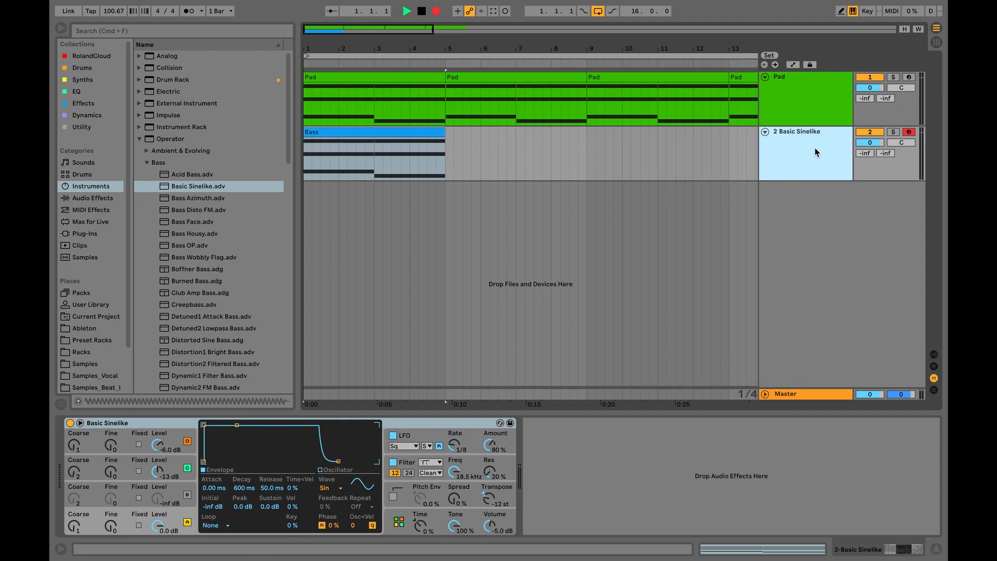
{"action": "key", "text": "super+r"}
{"action": "type", "text": "Bass"}
{"action": "key", "text": "Return"}
Open the Bass clip in the note editor and enlarge the note area by shrinking the velocity lane.
{"action": "double_click", "coordinate": [398, 135]}
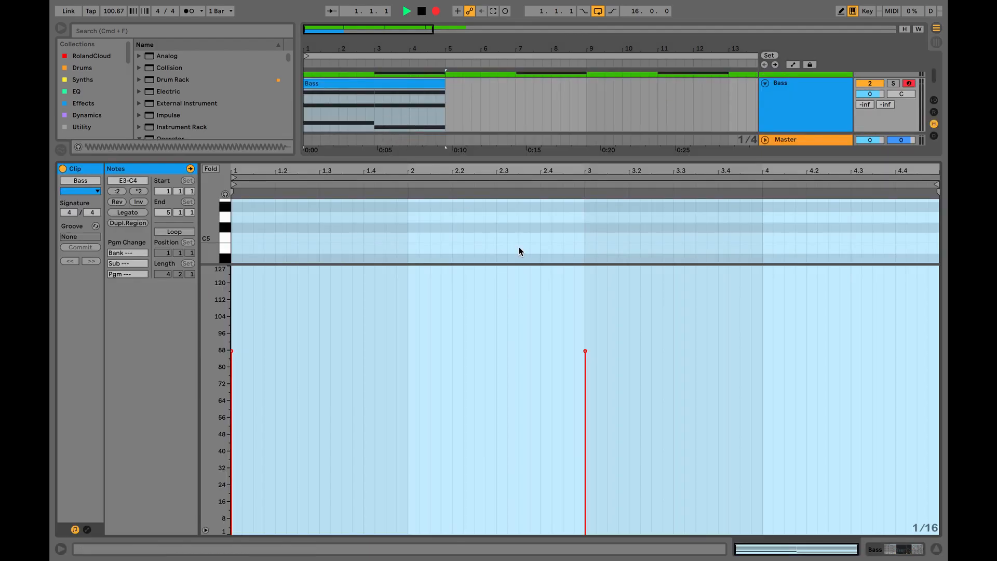
{"action": "left_click_drag", "start_coordinate": [587, 264], "coordinate": [571, 502]}
{"action": "scroll", "coordinate": [598, 374], "scroll_direction": "down", "scroll_amount": 3}
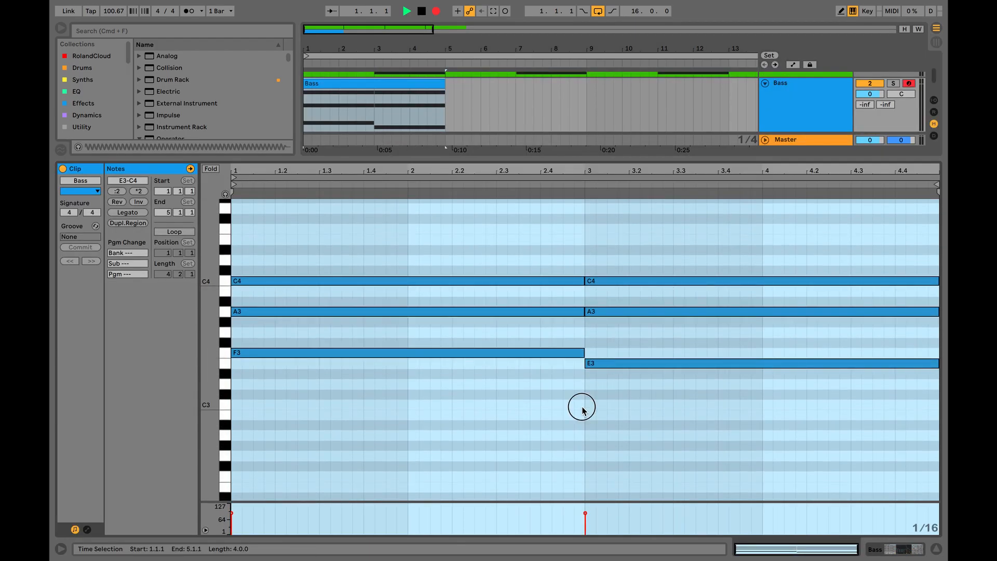
{"action": "left_click", "coordinate": [584, 410]}
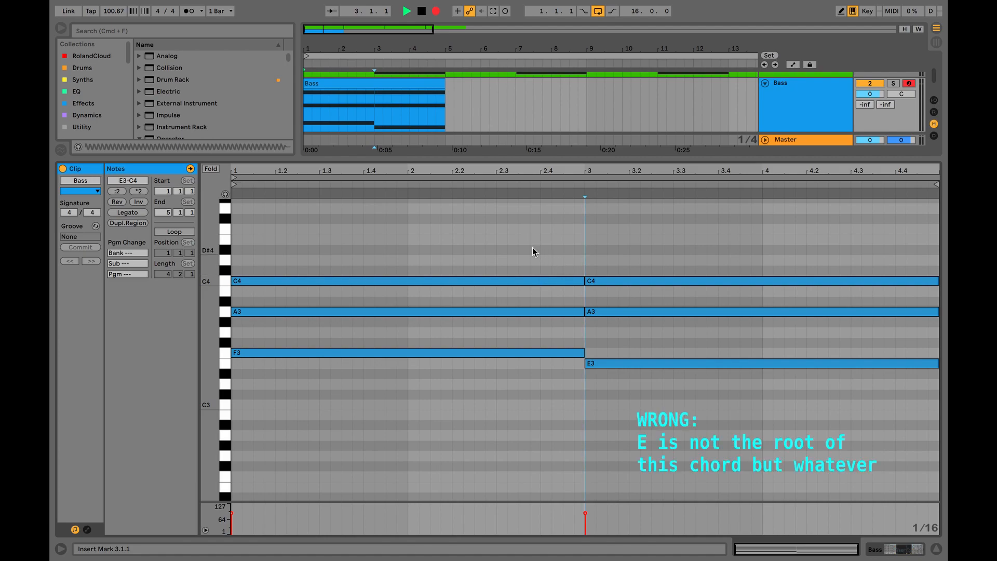
Delete the C4 and A3 notes of both chords in the Bass clip, keeping only the lowest notes F3 and E3.
{"action": "left_click", "coordinate": [540, 281]}
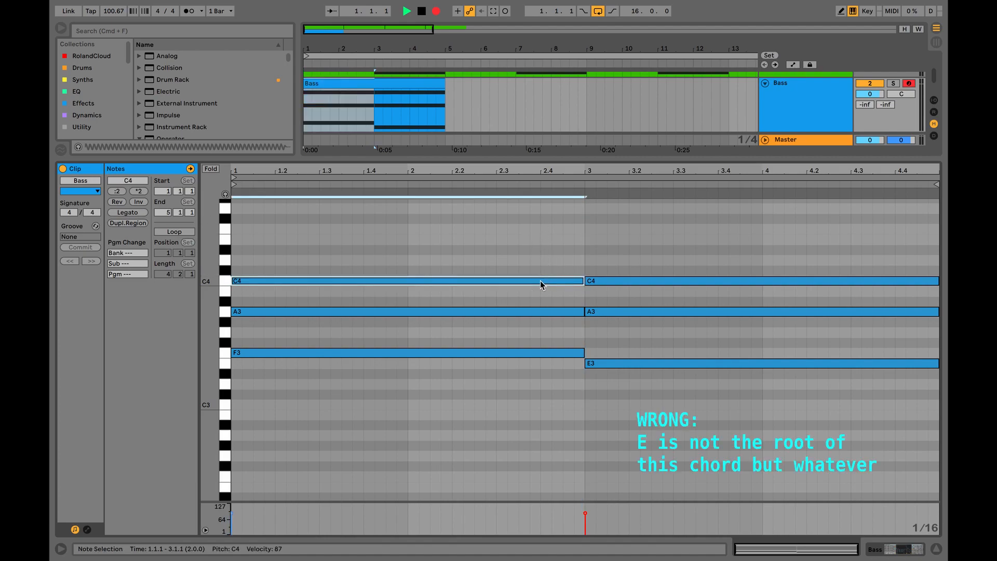
{"action": "key", "text": "Delete"}
{"action": "left_click", "coordinate": [544, 314]}
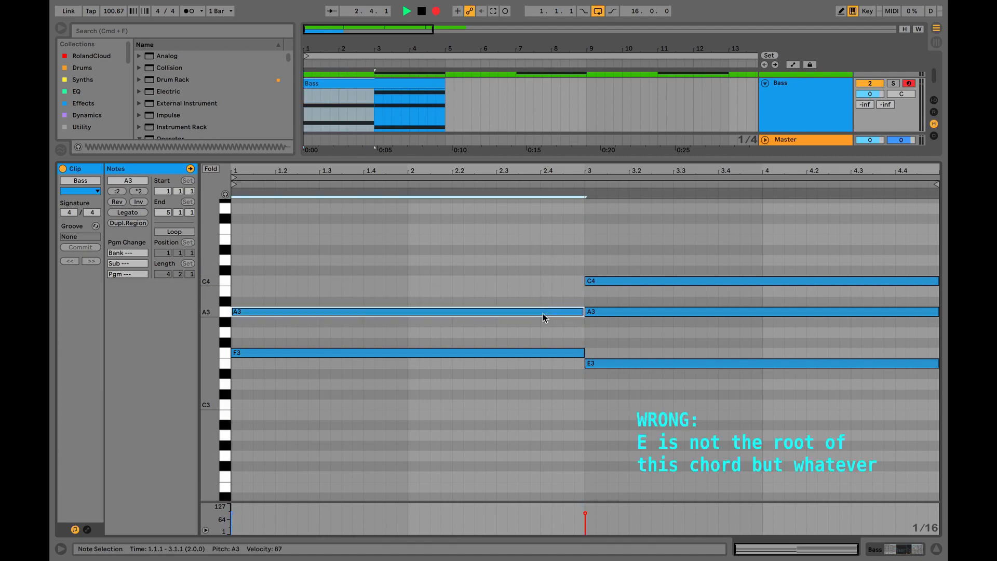
{"action": "right_click", "coordinate": [543, 313]}
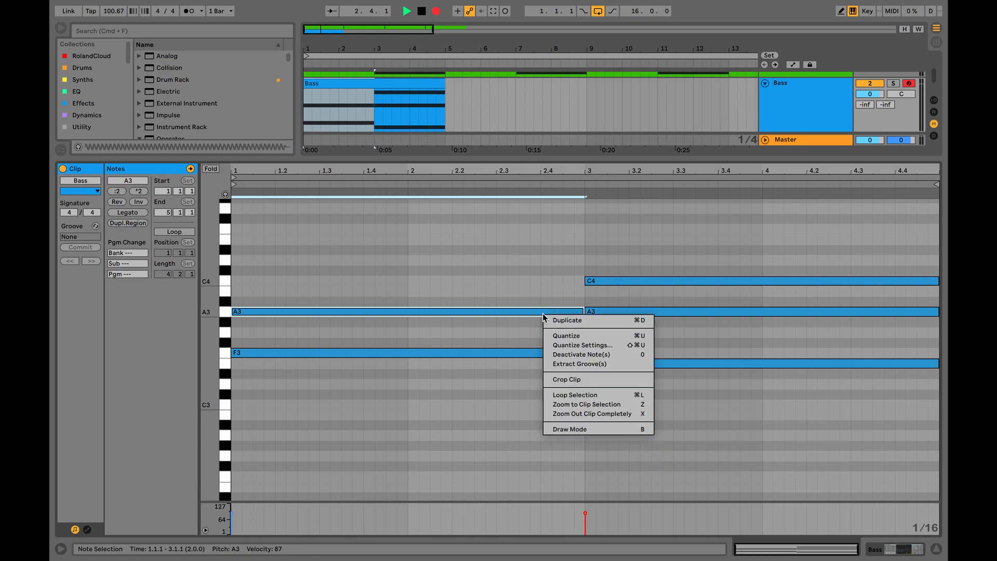
{"action": "left_click", "coordinate": [511, 276]}
{"action": "left_click", "coordinate": [521, 248]}
{"action": "left_click_drag", "start_coordinate": [522, 248], "coordinate": [650, 328]}
{"action": "key", "text": "BackSpace"}
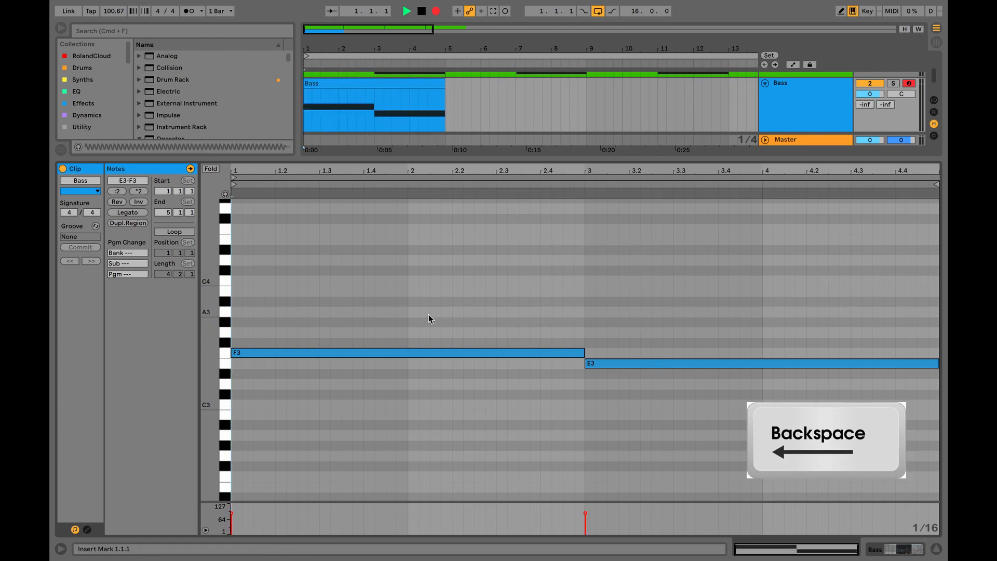
Stop the recording and play the arrangement from bar 1 to hear the bass with the pad.
{"action": "left_click", "coordinate": [421, 11]}
{"action": "left_click", "coordinate": [305, 117]}
{"action": "left_click", "coordinate": [421, 11]}
{"action": "left_click", "coordinate": [313, 117]}
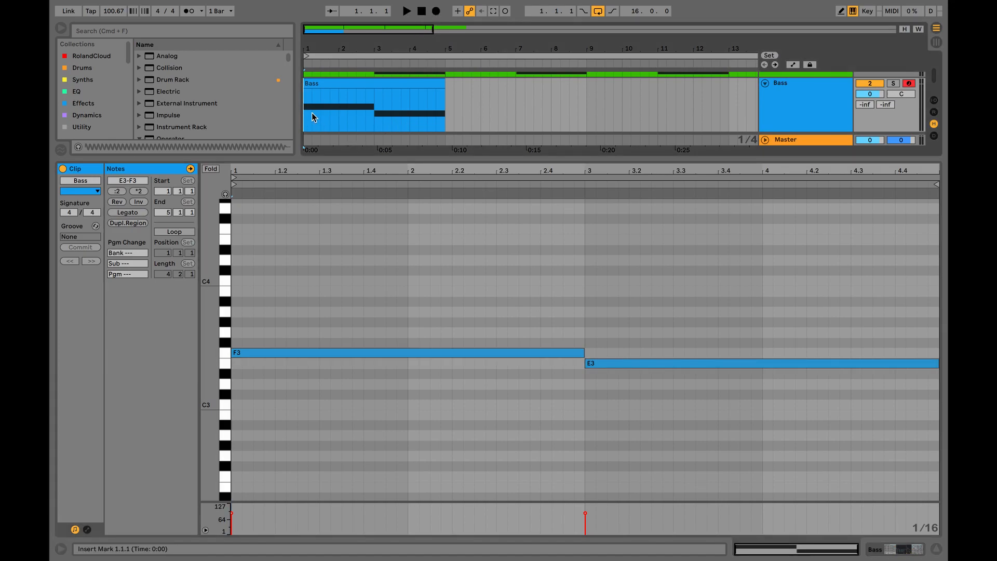
{"action": "key", "text": "space"}
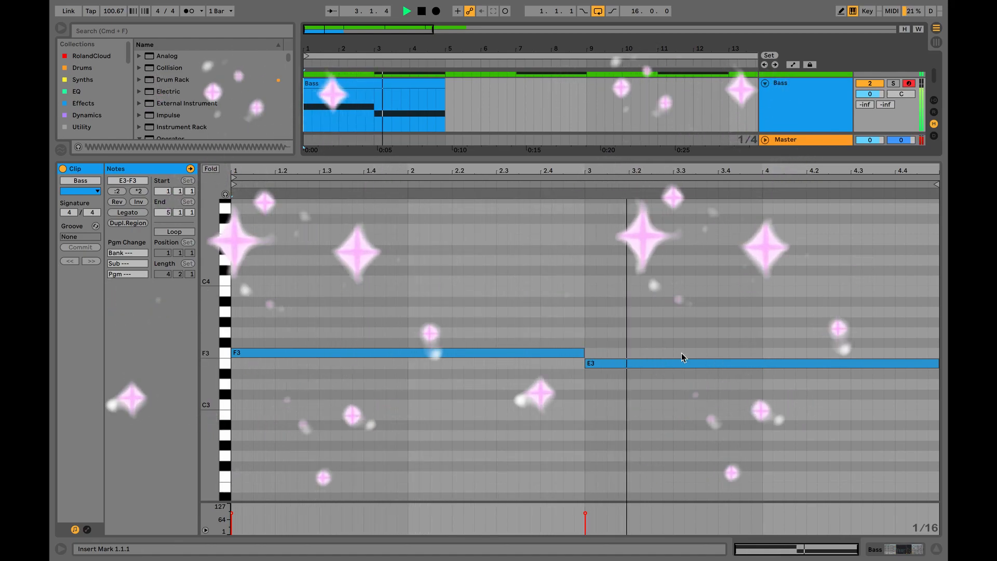
Stop playback, select the F3 and E3 bass notes, and try shifting them two semitones down and back up.
{"action": "key", "text": "space"}
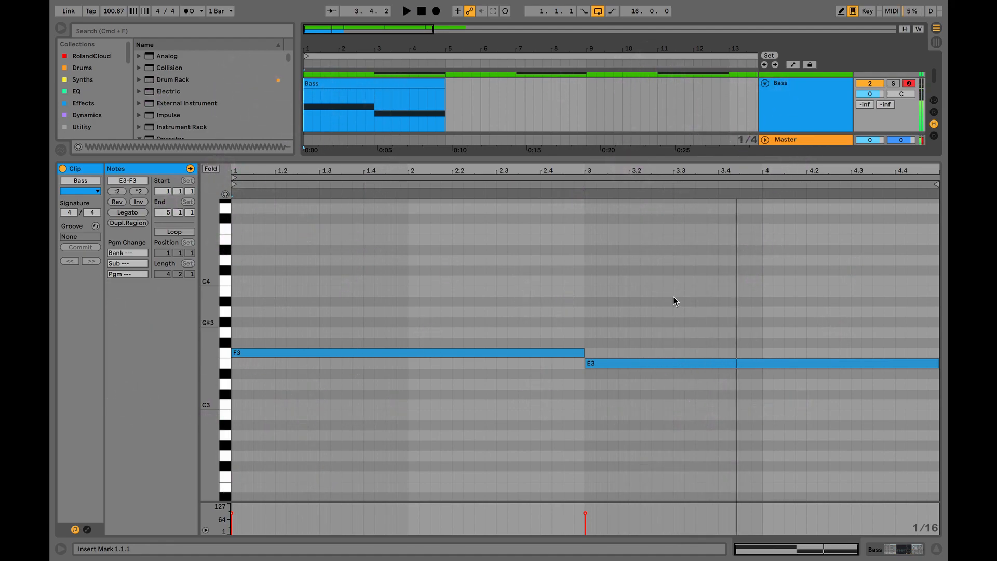
{"action": "scroll", "coordinate": [582, 300], "scroll_direction": "down", "scroll_amount": 2}
{"action": "scroll", "coordinate": [583, 299], "scroll_direction": "up", "scroll_amount": 6}
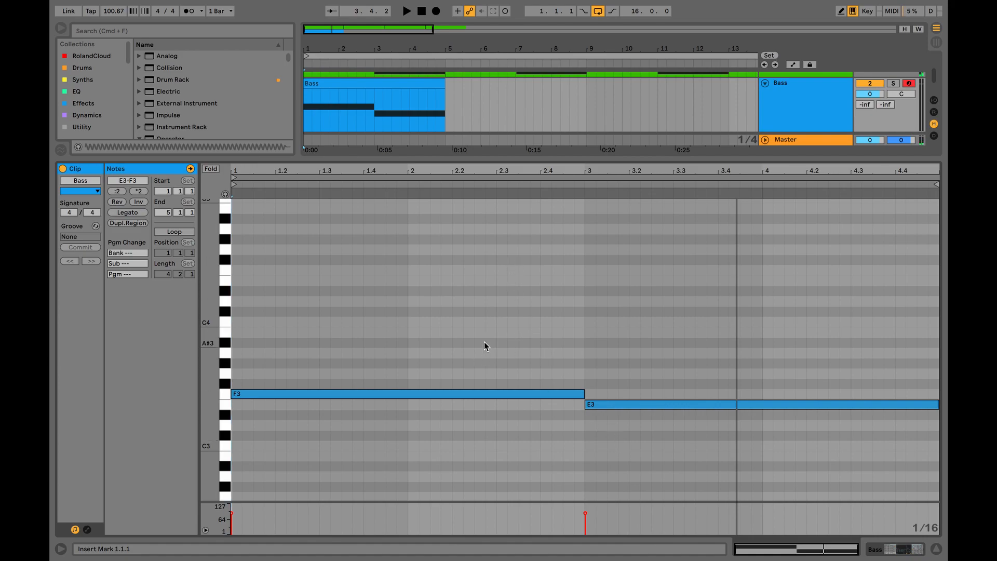
{"action": "left_click_drag", "start_coordinate": [536, 343], "coordinate": [651, 428]}
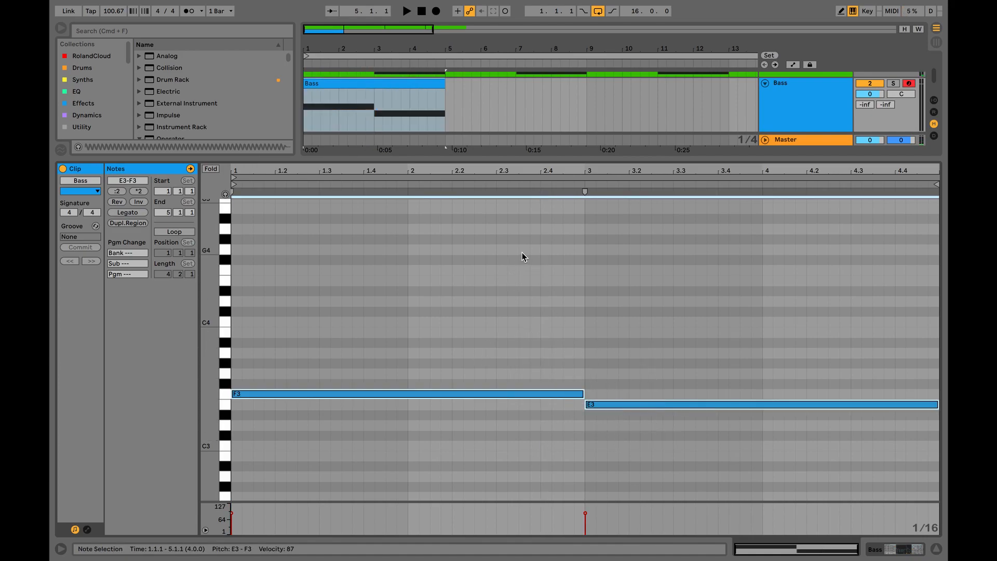
{"action": "scroll", "coordinate": [477, 254], "scroll_direction": "down", "scroll_amount": 3}
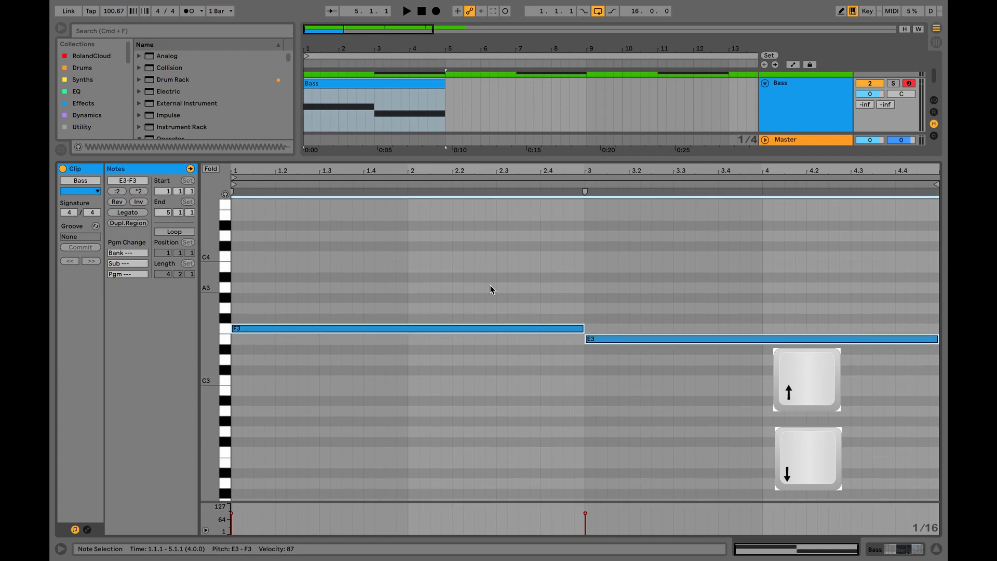
{"action": "key", "text": "Down"}
{"action": "key", "text": "Down"}
{"action": "key", "text": "Up"}
{"action": "key", "text": "Up"}
Move both bass notes down two octaves to F1 and E1, starting exactly at bar 1.
{"action": "left_click", "coordinate": [502, 329]}
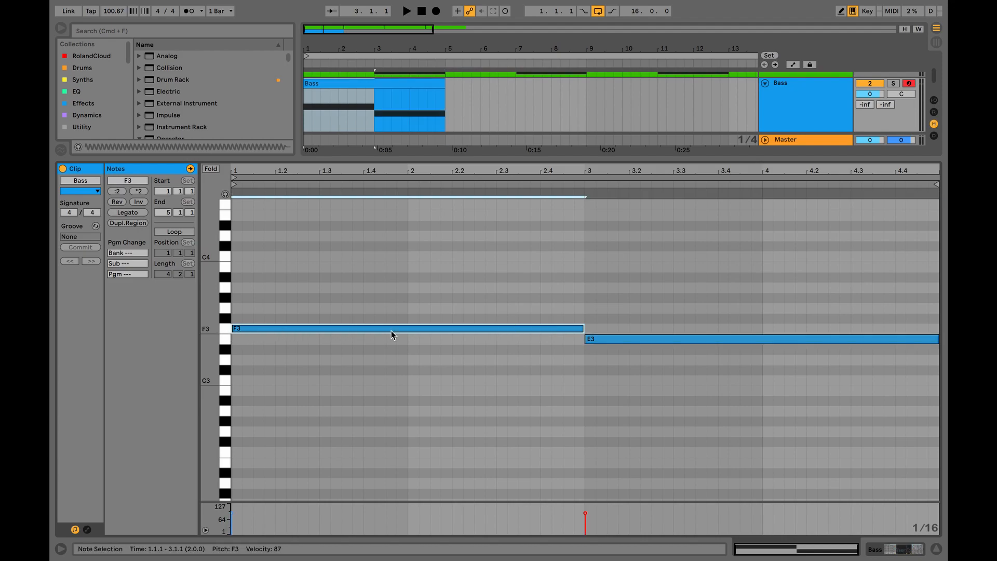
{"action": "left_click_drag", "start_coordinate": [558, 296], "coordinate": [643, 350]}
{"action": "left_click", "coordinate": [406, 329]}
{"action": "left_click_drag", "start_coordinate": [406, 331], "coordinate": [392, 498]}
{"action": "scroll", "coordinate": [357, 388], "scroll_direction": "up", "scroll_amount": 5}
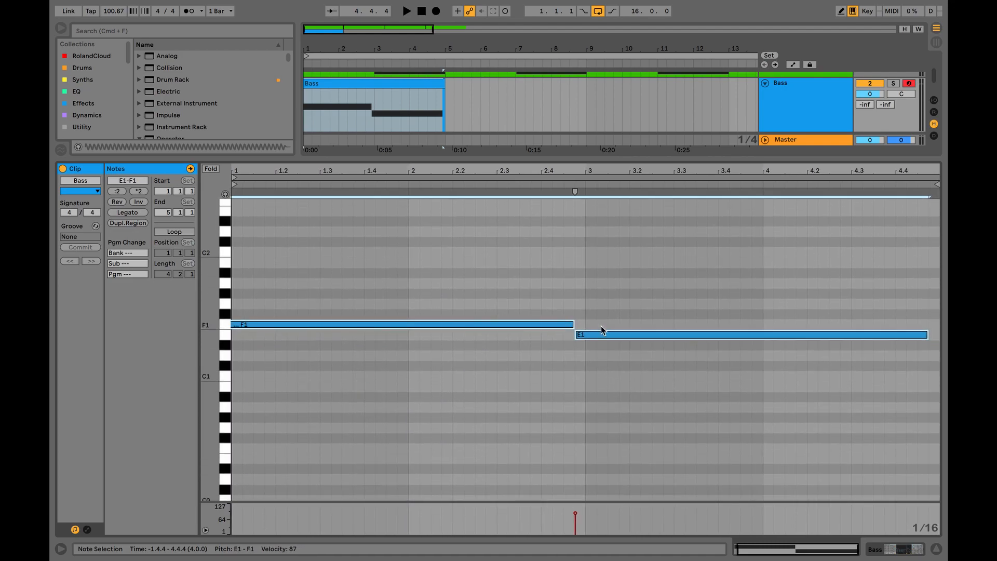
{"action": "left_click_drag", "start_coordinate": [533, 322], "coordinate": [544, 323]}
Play the arrangement from bar 1 to hear the lowered bass with the pad.
{"action": "left_click", "coordinate": [232, 255]}
{"action": "key", "text": "space"}
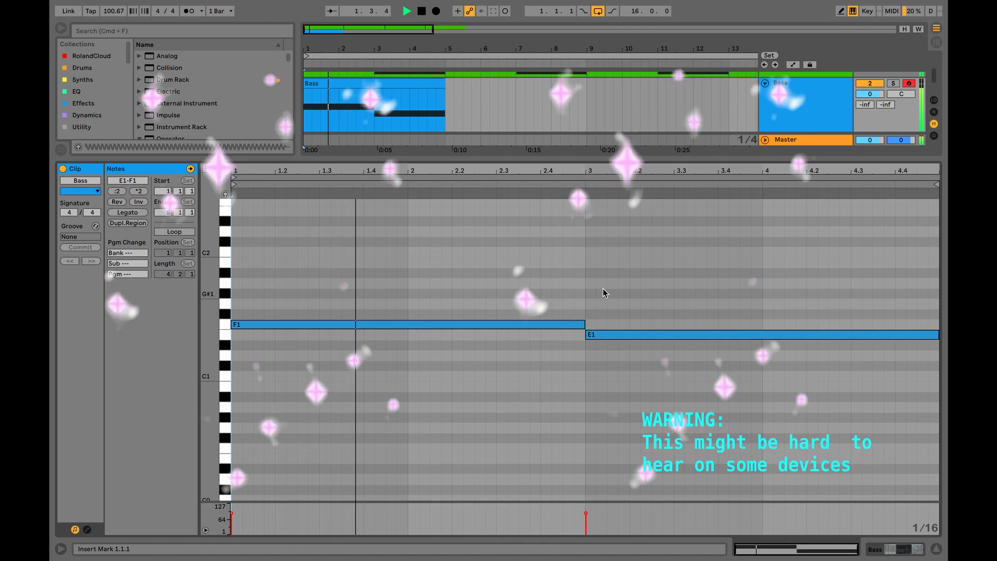
{"action": "scroll", "coordinate": [705, 272], "scroll_direction": "up", "scroll_amount": 2}
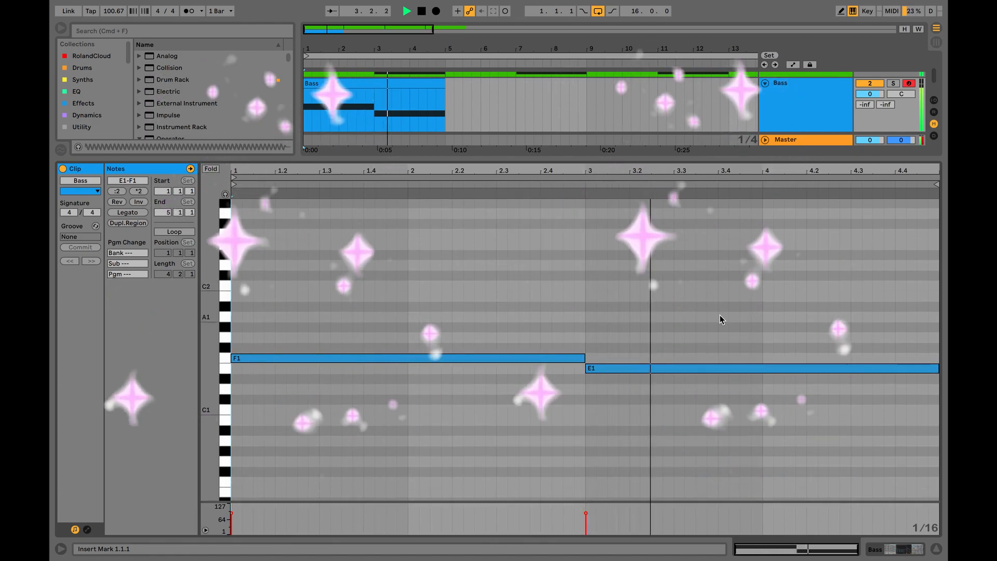
{"action": "scroll", "coordinate": [701, 323], "scroll_direction": "down", "scroll_amount": 3}
{"action": "scroll", "coordinate": [701, 323], "scroll_direction": "up", "scroll_amount": 2}
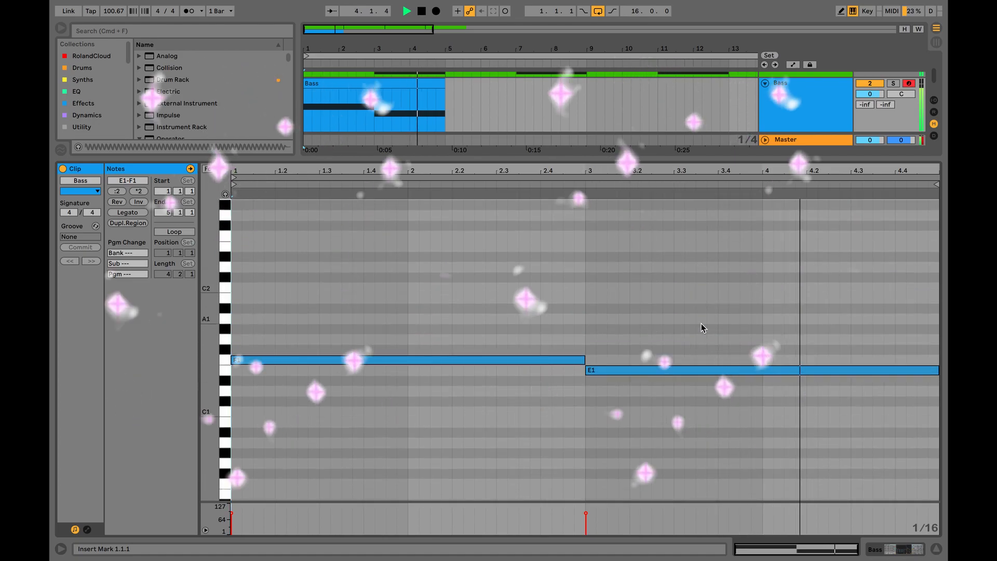
{"action": "scroll", "coordinate": [701, 323], "scroll_direction": "up", "scroll_amount": 1}
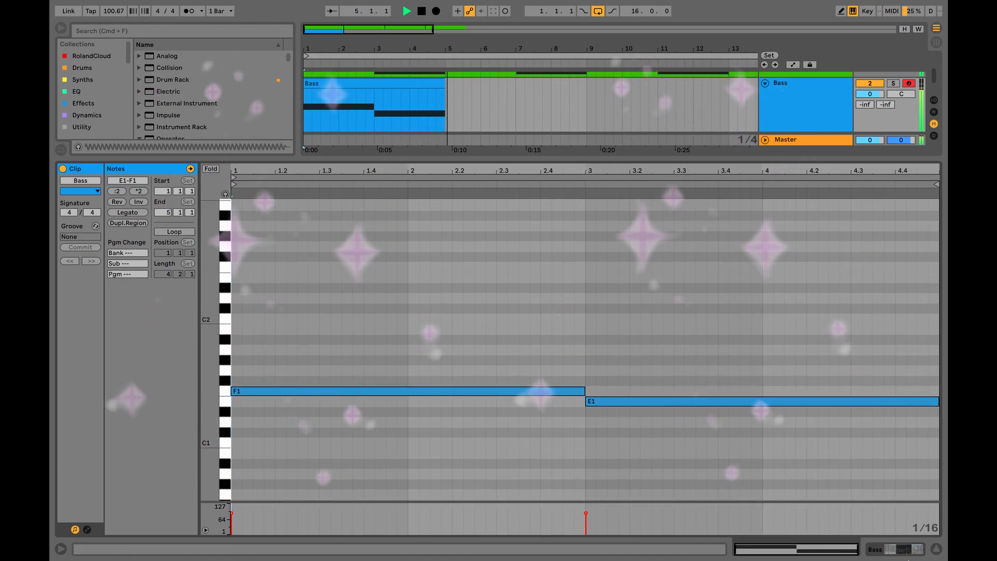
Return to the full arrangement and duplicate the four-bar Bass clip three times to fill 16 bars.
{"action": "left_click", "coordinate": [936, 549]}
{"action": "scroll", "coordinate": [519, 229], "scroll_direction": "right", "scroll_amount": 1}
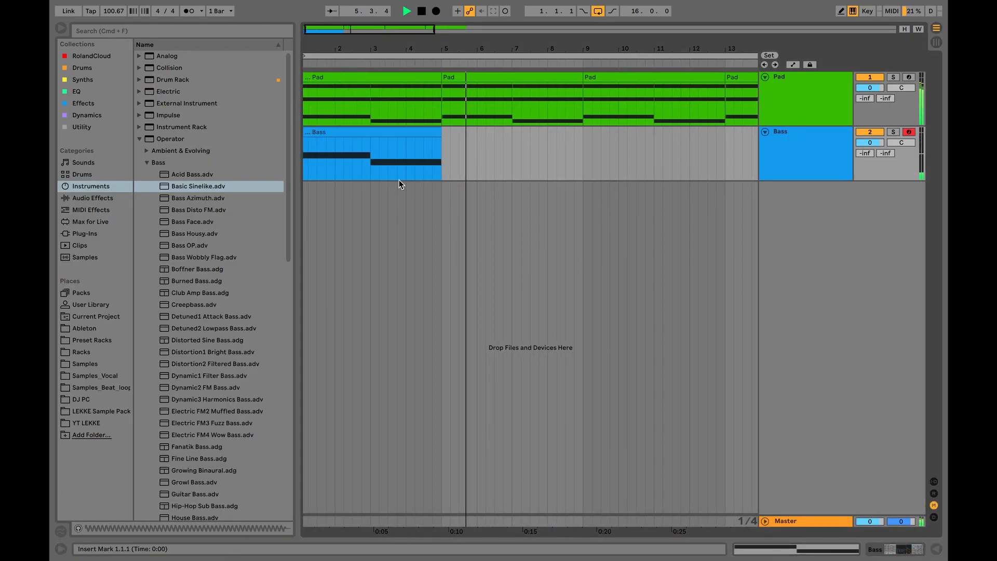
{"action": "left_click", "coordinate": [362, 132]}
{"action": "key", "text": "super+d"}
{"action": "key", "text": "super+d"}
{"action": "key", "text": "super+d"}
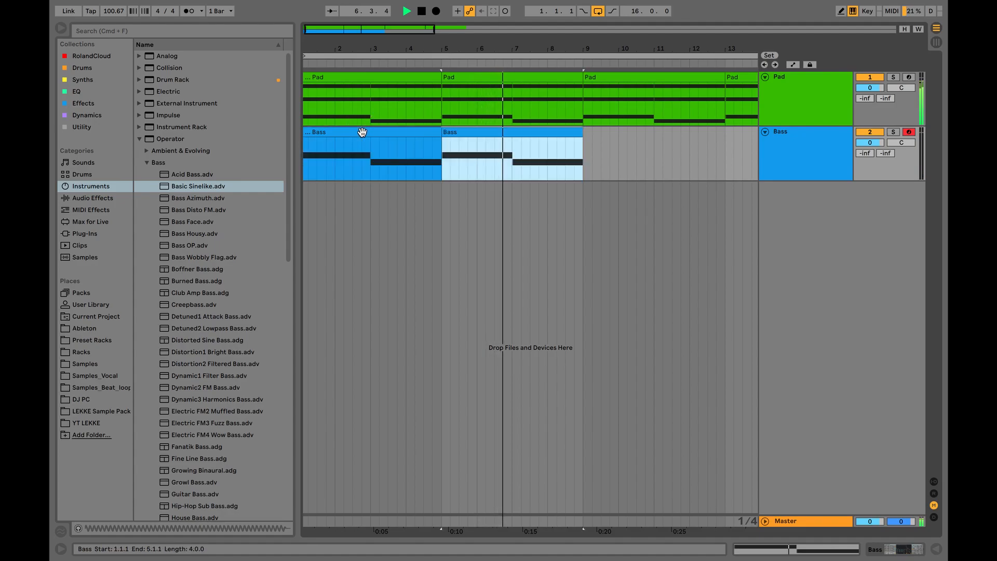
{"action": "scroll", "coordinate": [479, 258], "scroll_direction": "left", "scroll_amount": 6}
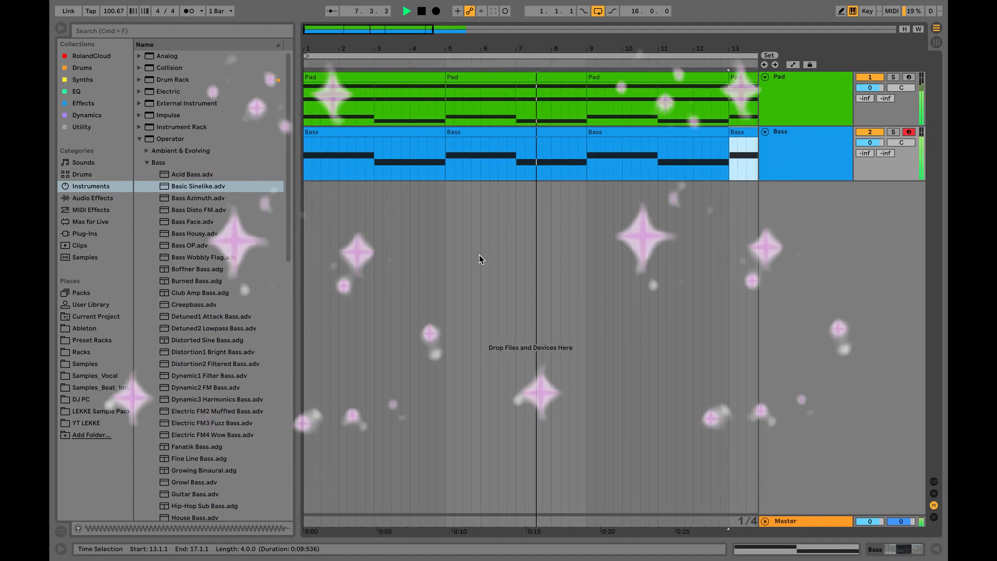
Stop playback and inspect the second note, E1, in the first Bass clip's note editor.
{"action": "left_click", "coordinate": [591, 250]}
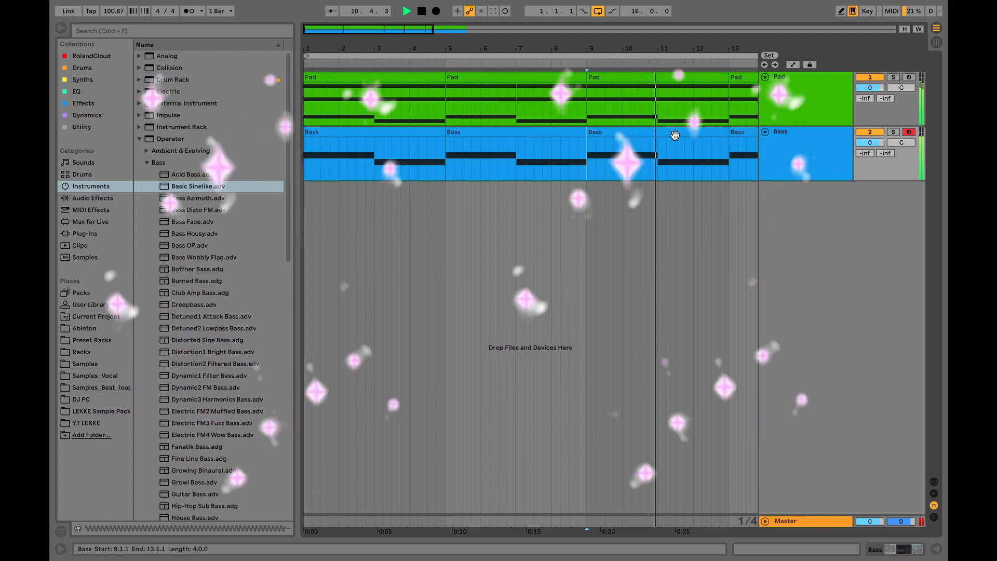
{"action": "key", "text": "space"}
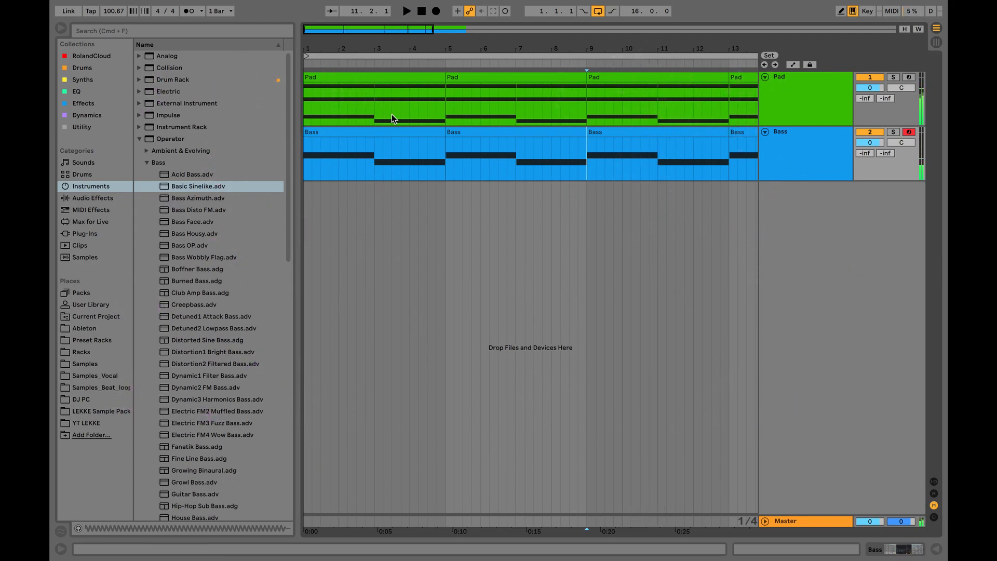
{"action": "double_click", "coordinate": [388, 133]}
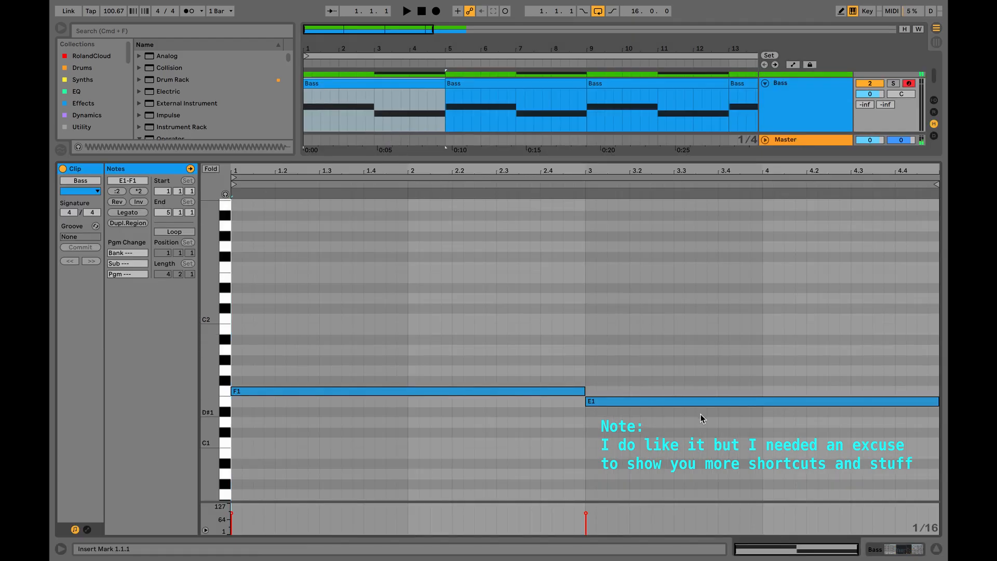
{"action": "left_click", "coordinate": [675, 401]}
{"action": "left_click", "coordinate": [937, 549]}
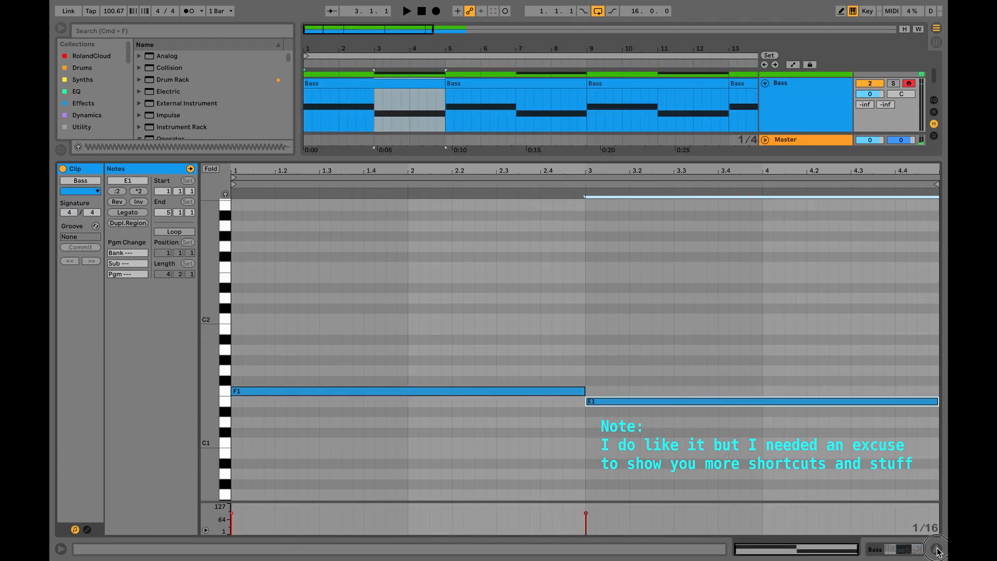
Select all four Bass clips from bar 1 to bar 17 and consolidate them into one clip.
{"action": "key", "text": "minus"}
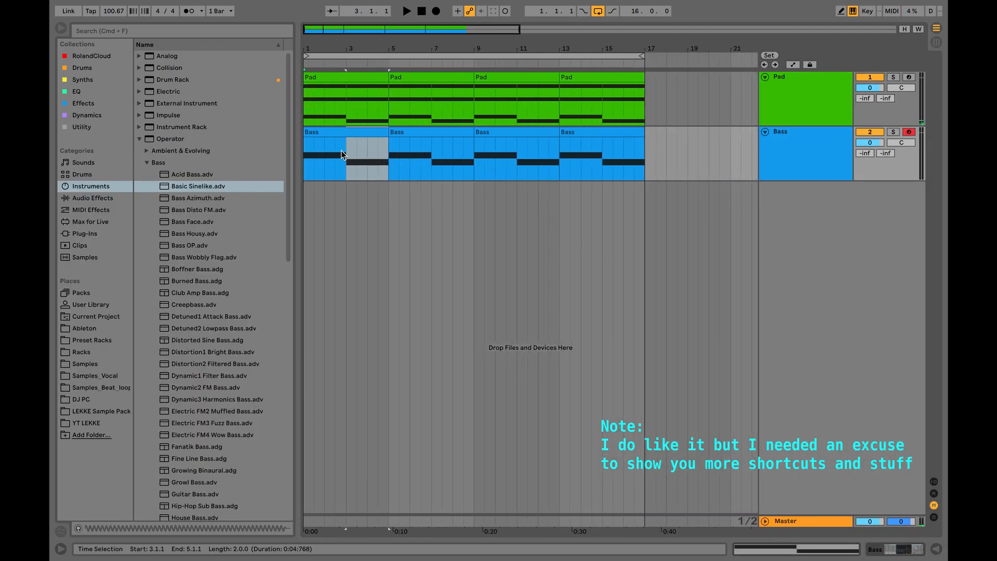
{"action": "left_click", "coordinate": [646, 160]}
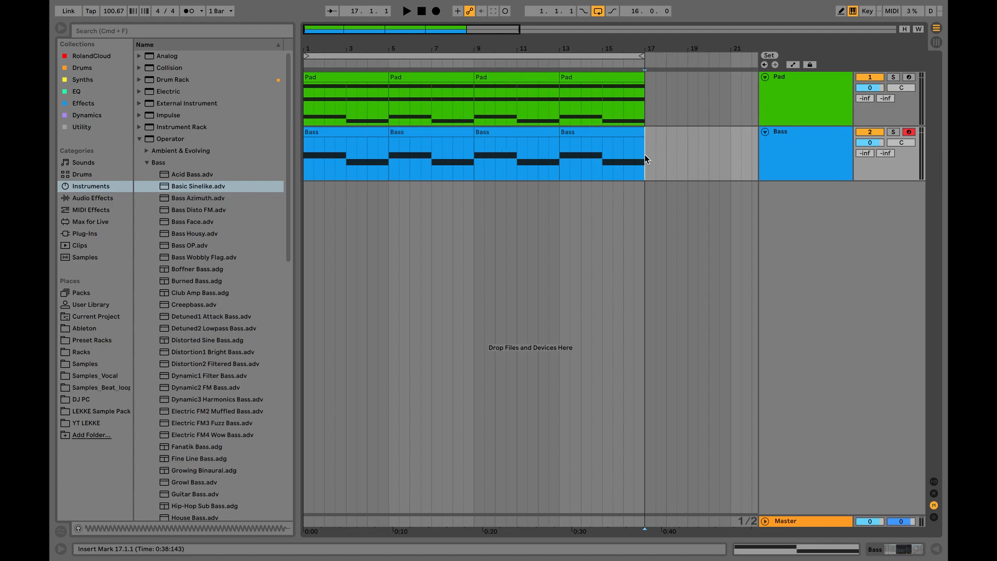
{"action": "left_click_drag", "start_coordinate": [645, 156], "coordinate": [306, 158]}
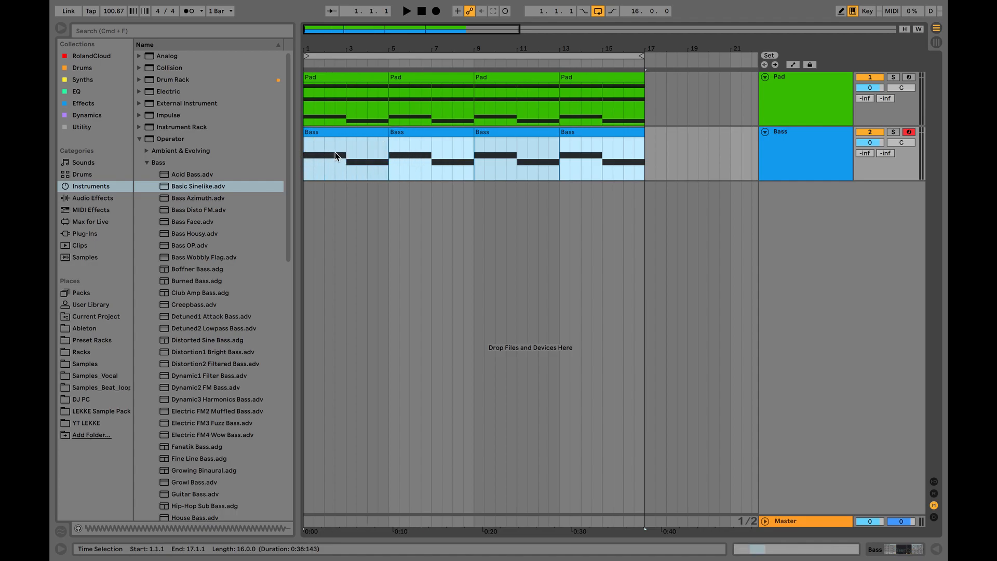
{"action": "key", "text": "super+j"}
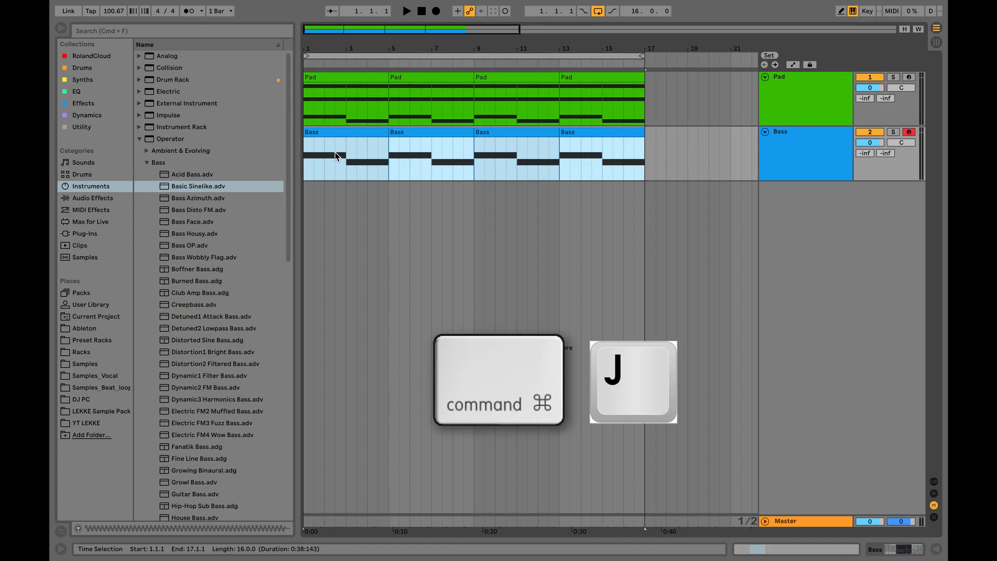
{"action": "right_click", "coordinate": [335, 156]}
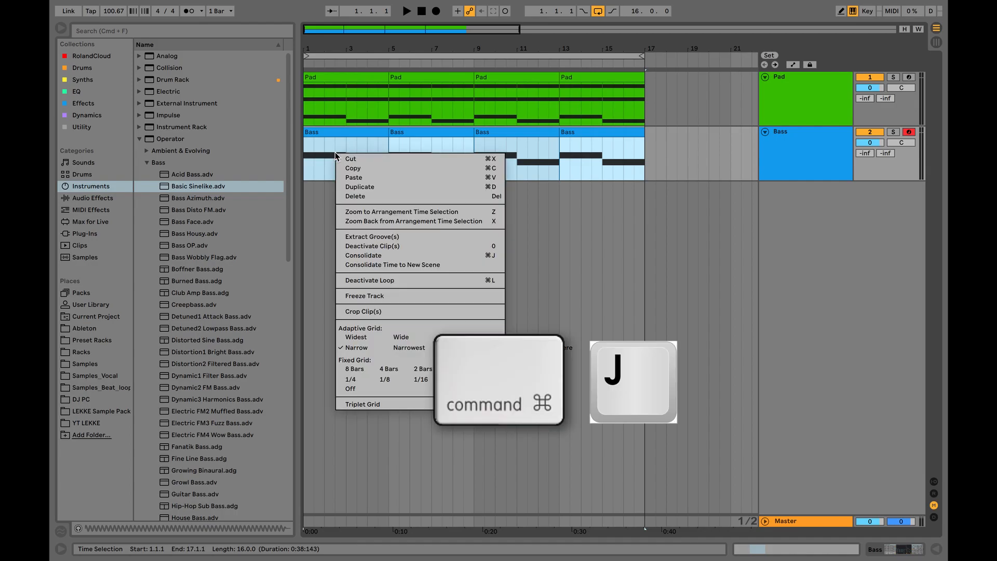
{"action": "left_click", "coordinate": [383, 255]}
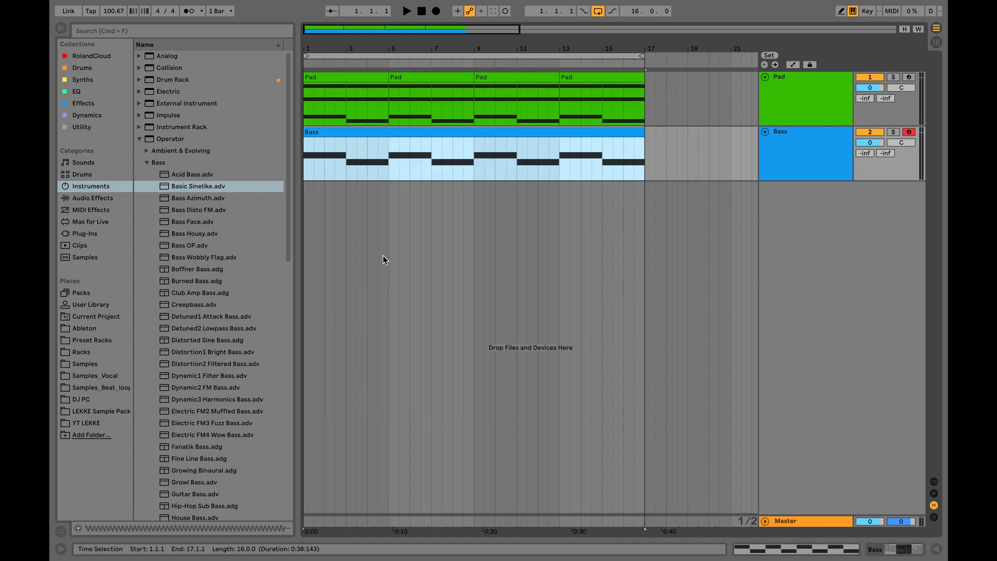
Open the consolidated Bass clip and try transposing all its E1 notes to D1, then D#1, during playback.
{"action": "left_click", "coordinate": [585, 174]}
{"action": "double_click", "coordinate": [530, 138]}
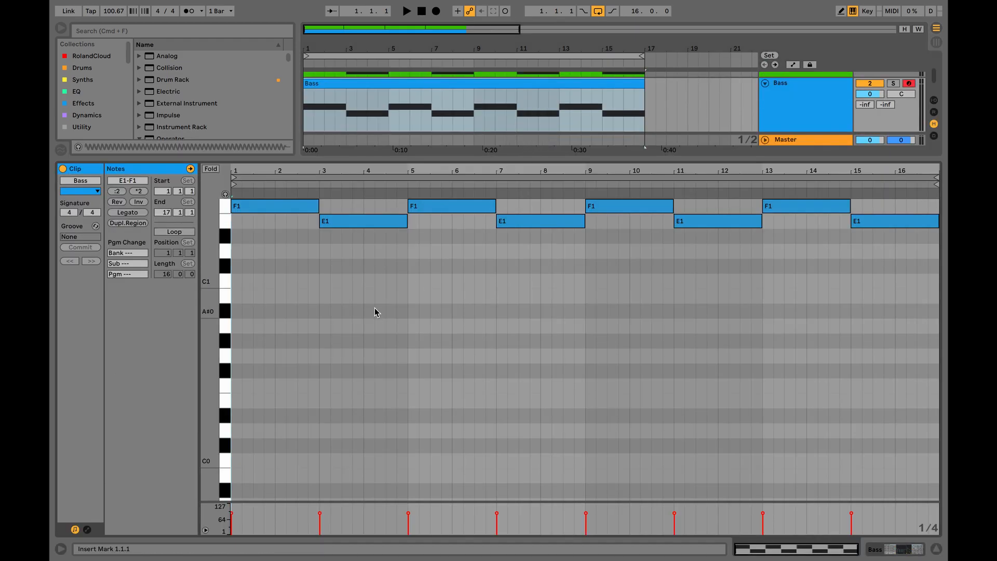
{"action": "left_click_drag", "start_coordinate": [375, 242], "coordinate": [871, 227]}
{"action": "key", "text": "space"}
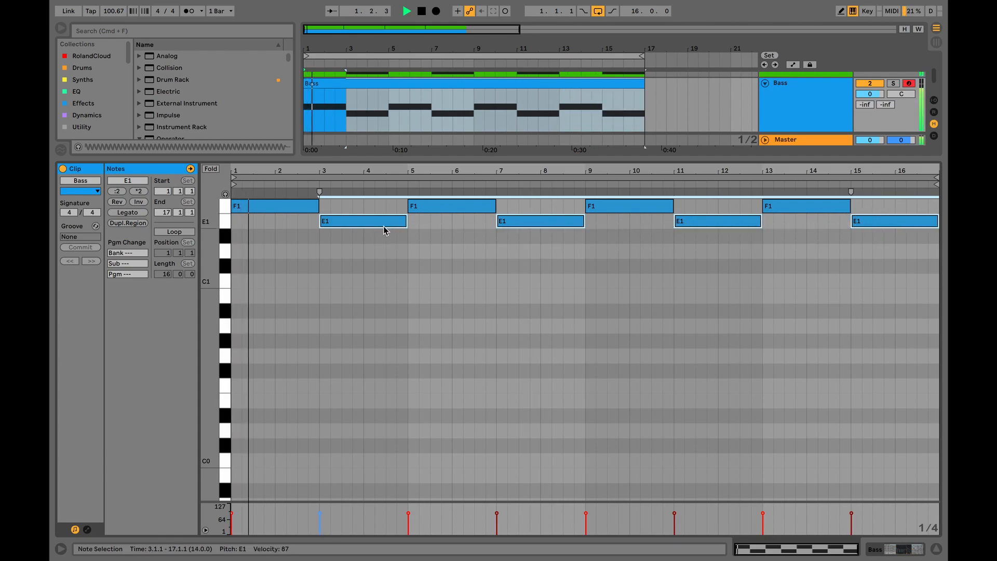
{"action": "key", "text": "Down"}
{"action": "key", "text": "Down"}
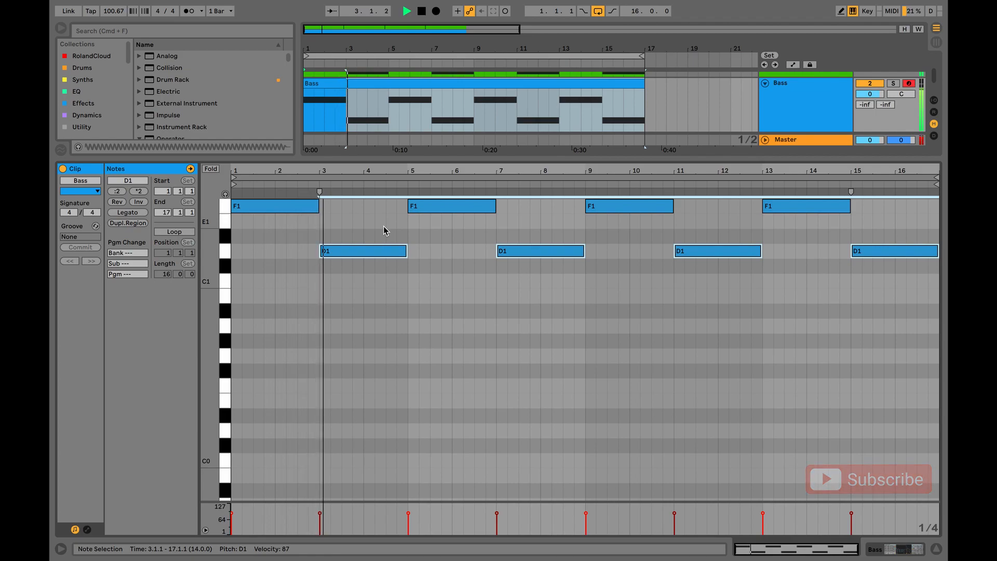
{"action": "key", "text": "Up"}
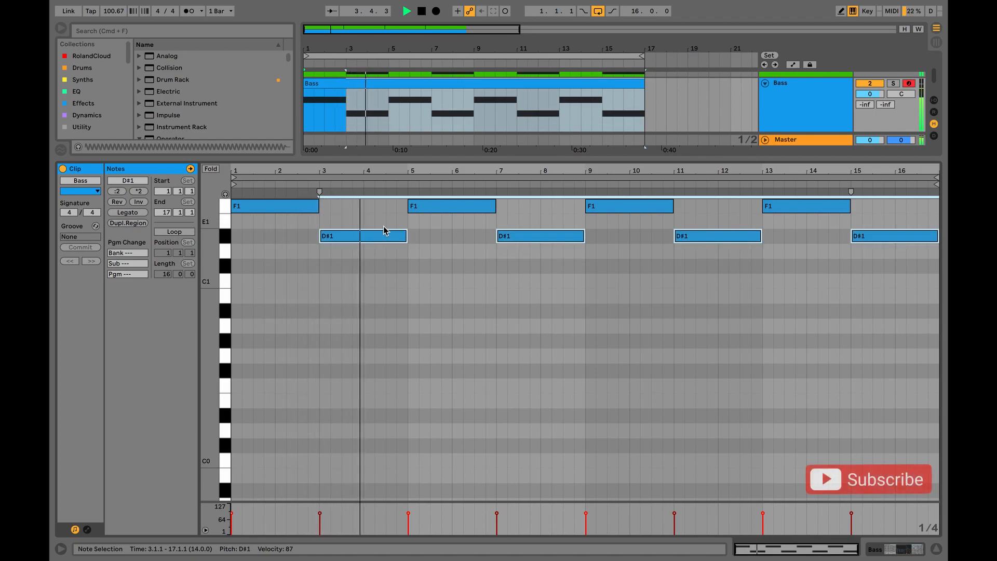
Deselect the bass notes, return to the full arrangement and solo the Bass track.
{"action": "left_click", "coordinate": [319, 219]}
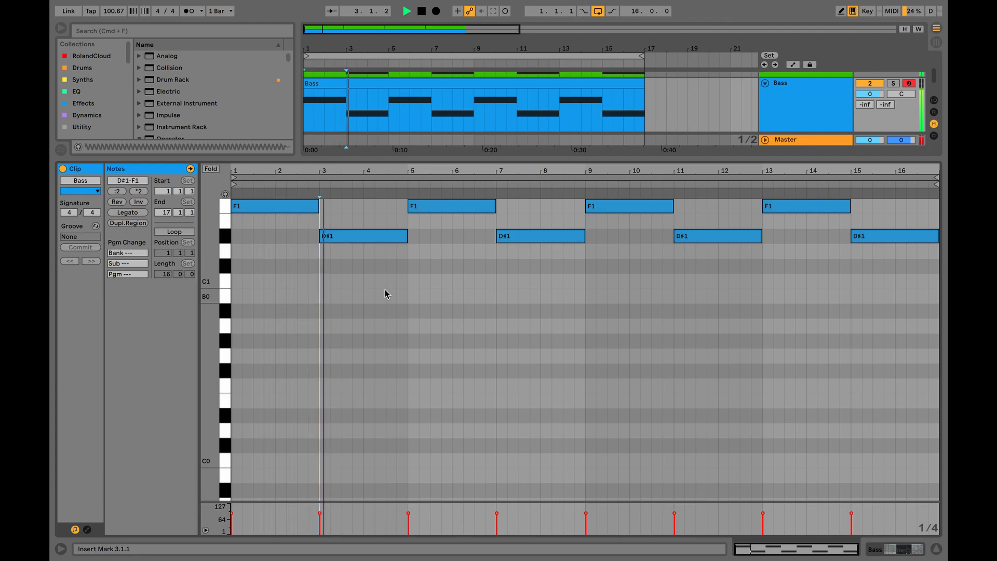
{"action": "scroll", "coordinate": [384, 289], "scroll_direction": "up", "scroll_amount": 2}
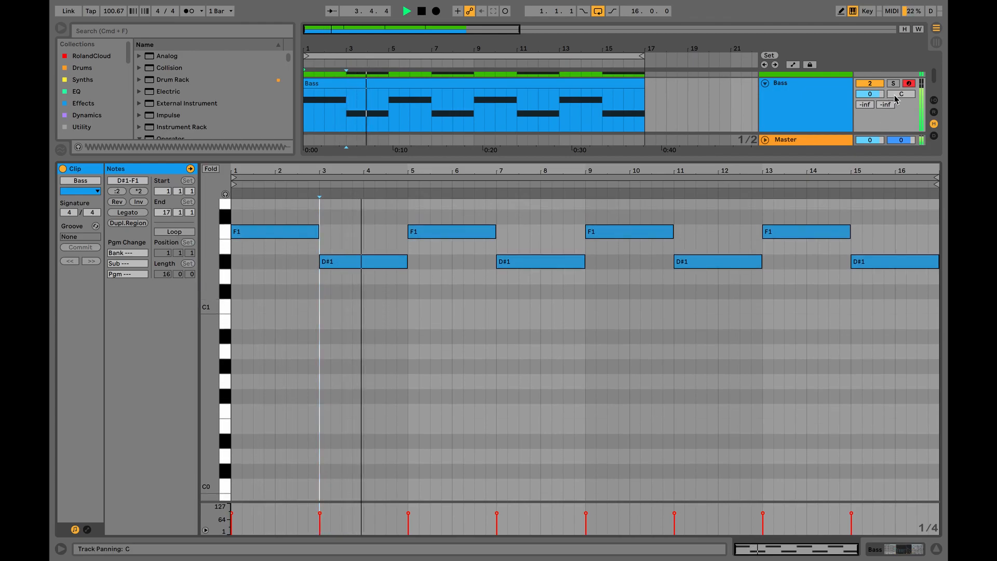
{"action": "left_click", "coordinate": [936, 549]}
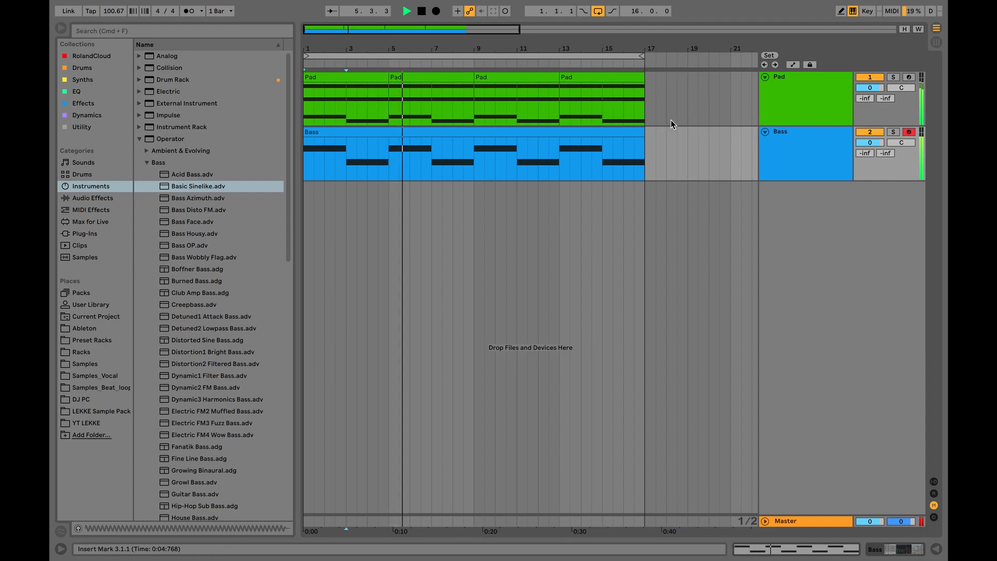
{"action": "left_click", "coordinate": [894, 132]}
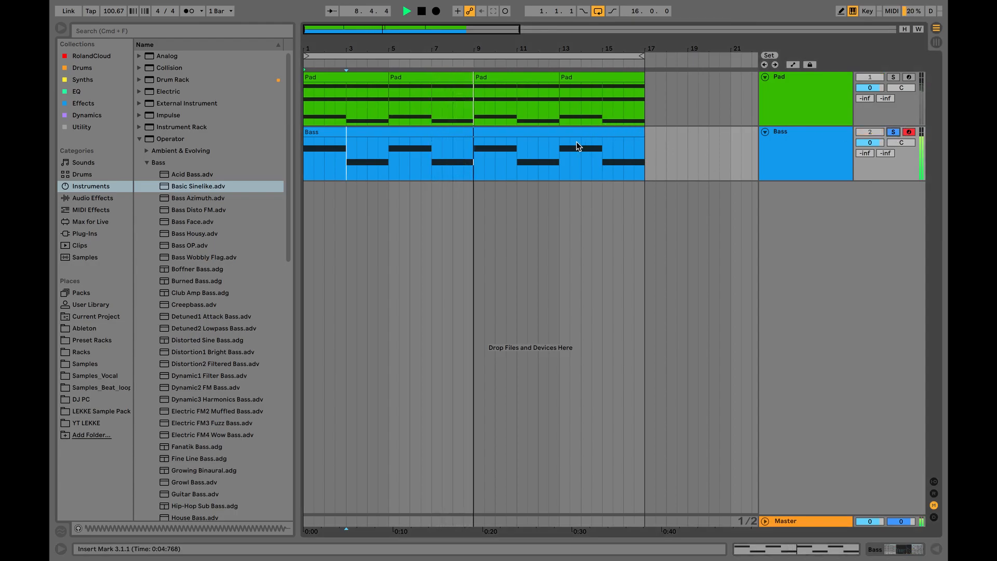
Open the Bass clip, select all its notes and try transposing them up one octave.
{"action": "double_click", "coordinate": [545, 139]}
{"action": "scroll", "coordinate": [379, 350], "scroll_direction": "up", "scroll_amount": 5}
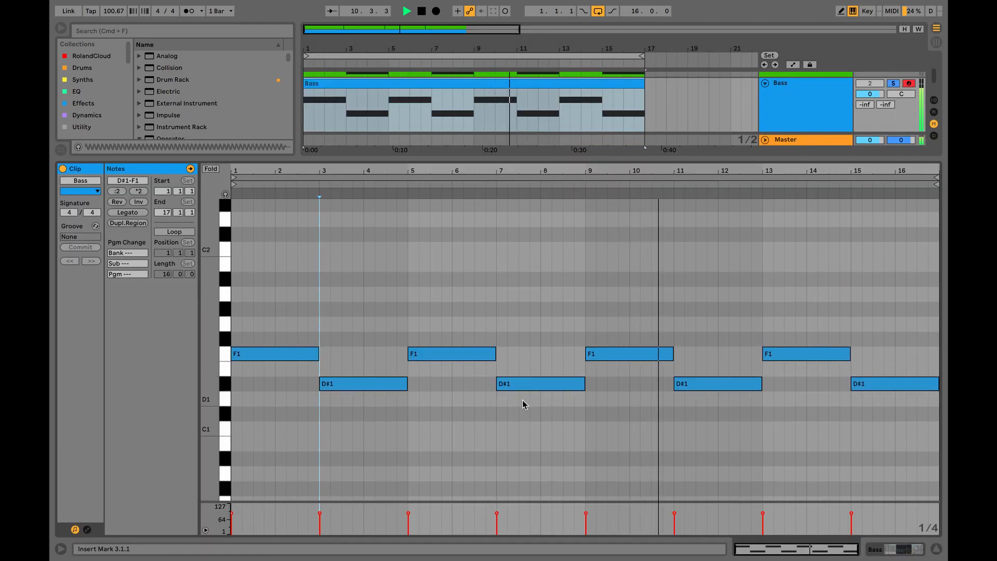
{"action": "left_click_drag", "start_coordinate": [284, 317], "coordinate": [862, 416]}
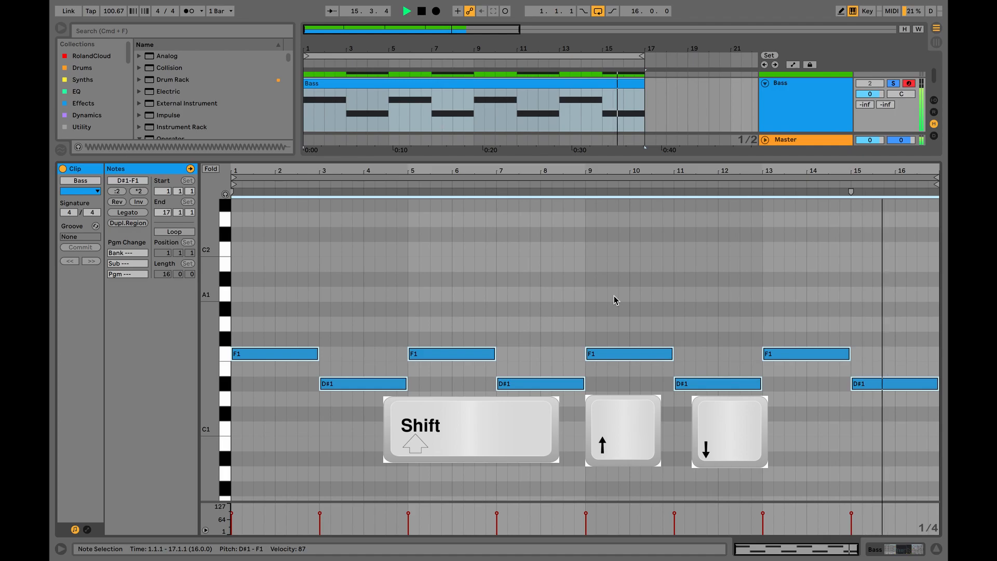
{"action": "key", "text": "shift+Up"}
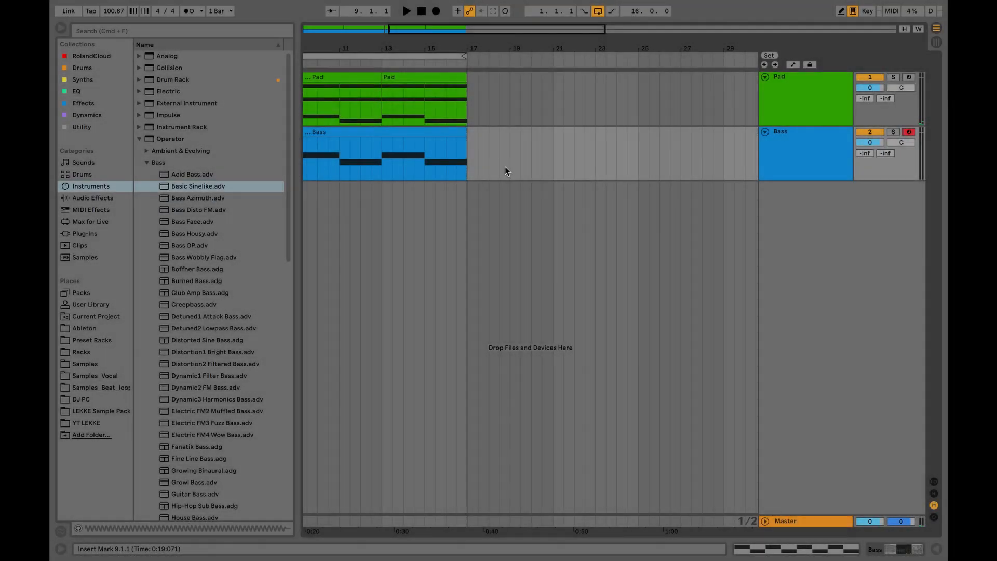
{"action": "key", "text": "super+d"}
{"action": "scroll", "coordinate": [509, 150], "scroll_direction": "left", "scroll_amount": 3}
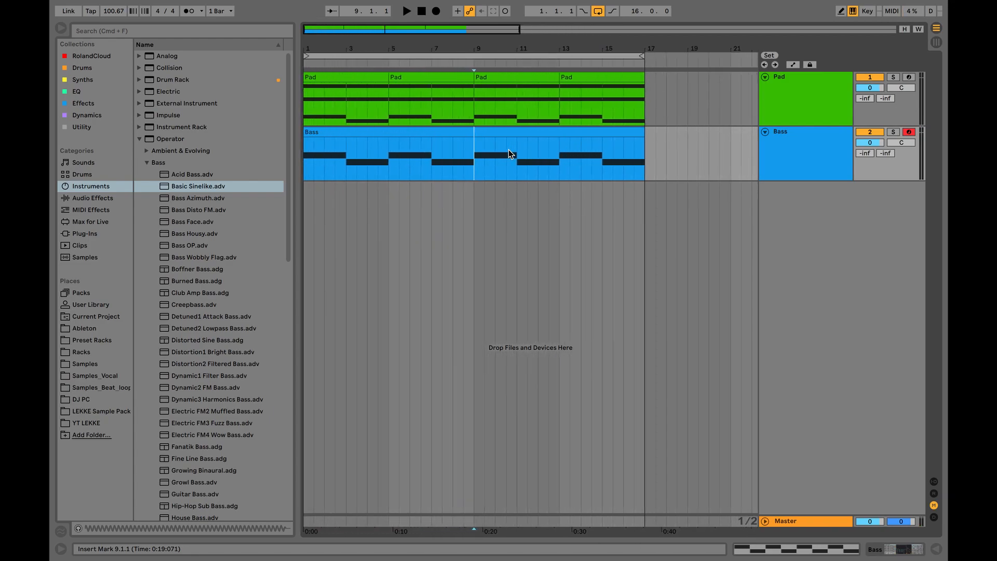
During playback, lower the Pad track volume to -3.9 dB and the Bass track to -1.5 dB, then return to bar 1.
{"action": "key", "text": "space"}
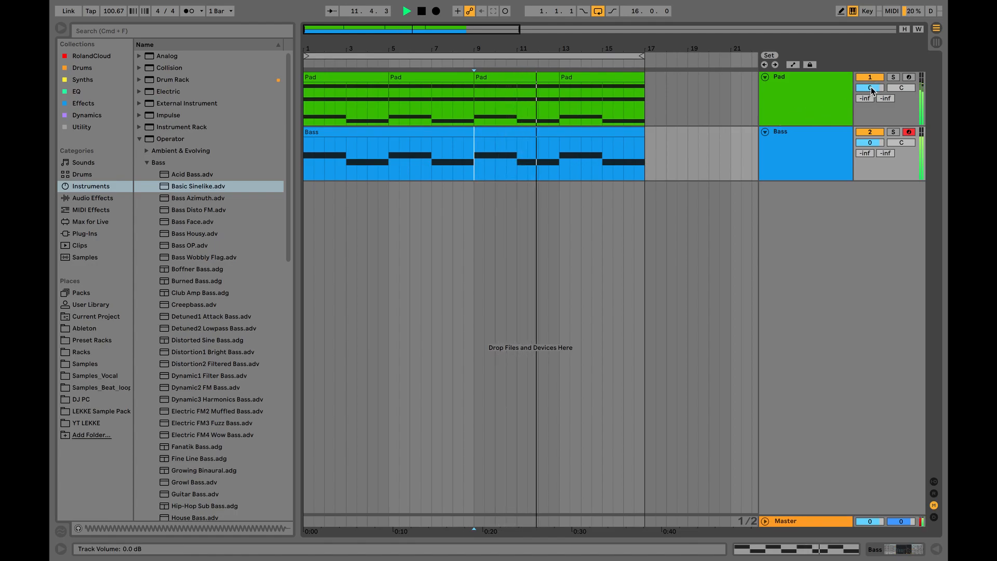
{"action": "left_click_drag", "start_coordinate": [871, 88], "coordinate": [872, 99]}
{"action": "left_click_drag", "start_coordinate": [872, 147], "coordinate": [872, 151]}
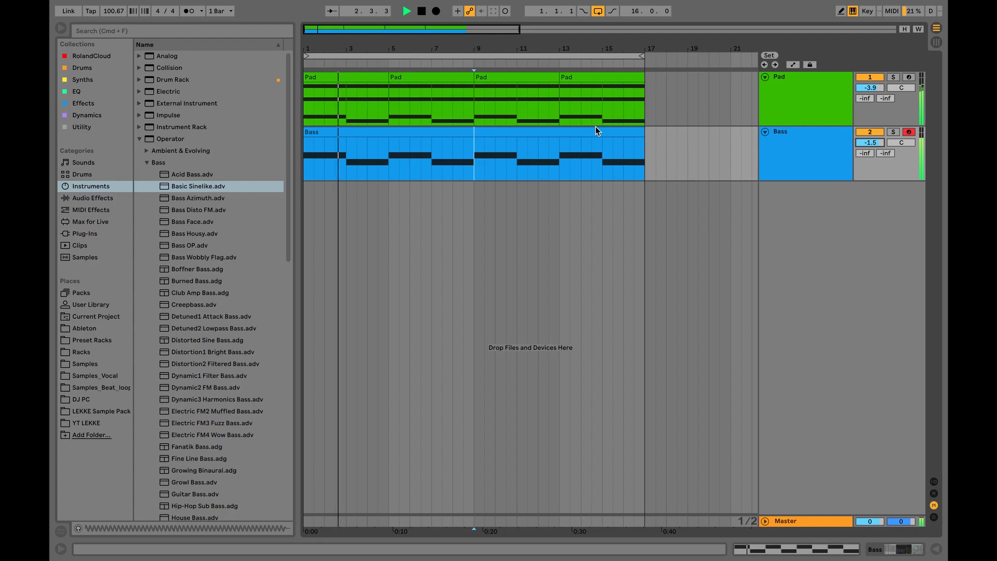
{"action": "key", "text": "space"}
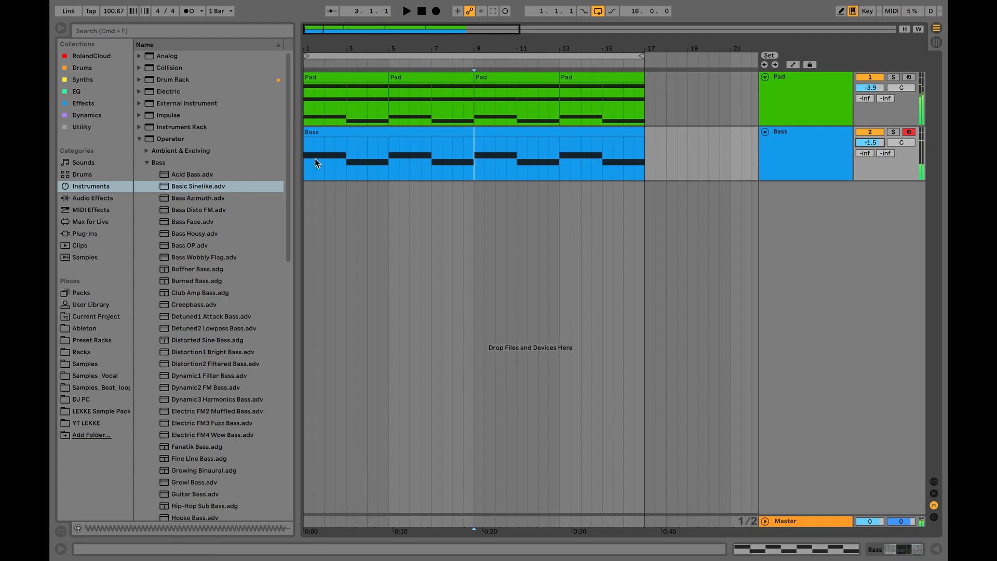
{"action": "left_click", "coordinate": [311, 174]}
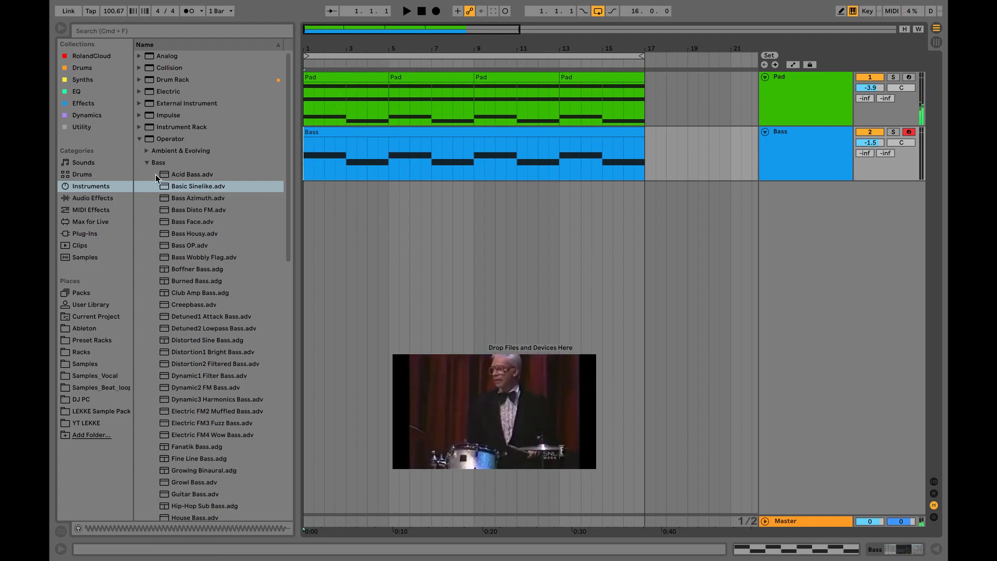
Collapse the Operator presets, browse the drum kits and add Thicket Kit.adg on a new track below Bass.
{"action": "left_click", "coordinate": [147, 162]}
{"action": "left_click", "coordinate": [139, 139]}
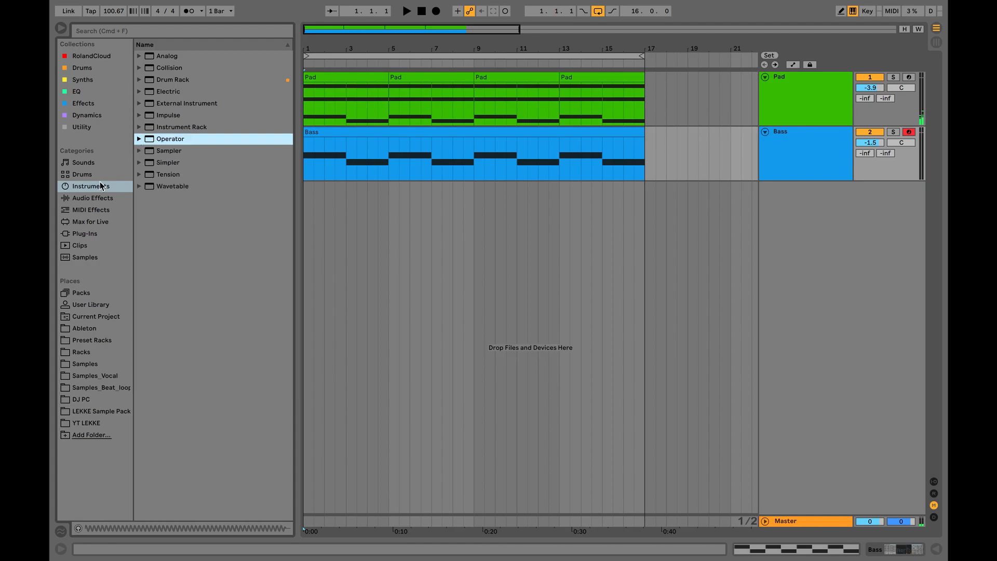
{"action": "left_click", "coordinate": [84, 176]}
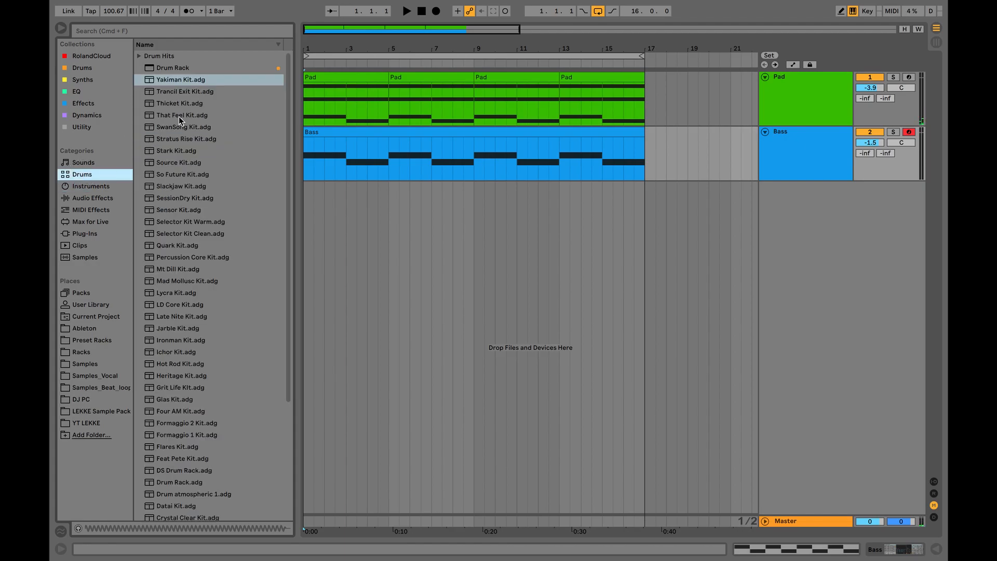
{"action": "scroll", "coordinate": [192, 80], "scroll_direction": "down", "scroll_amount": 5}
{"action": "scroll", "coordinate": [192, 79], "scroll_direction": "up", "scroll_amount": 5}
{"action": "scroll", "coordinate": [191, 80], "scroll_direction": "down", "scroll_amount": 4}
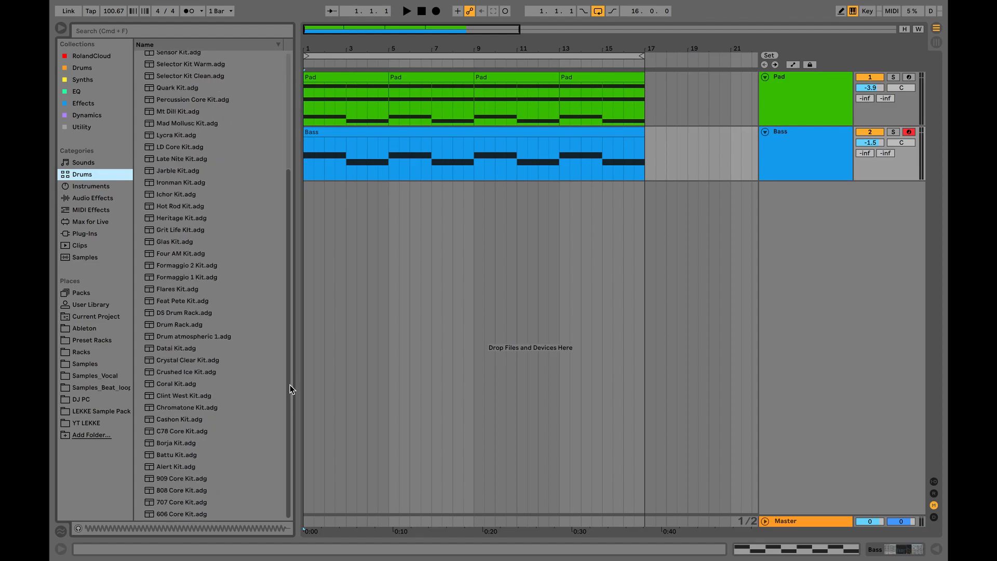
{"action": "scroll", "coordinate": [212, 208], "scroll_direction": "up", "scroll_amount": 4}
{"action": "left_click_drag", "start_coordinate": [178, 101], "coordinate": [279, 137]}
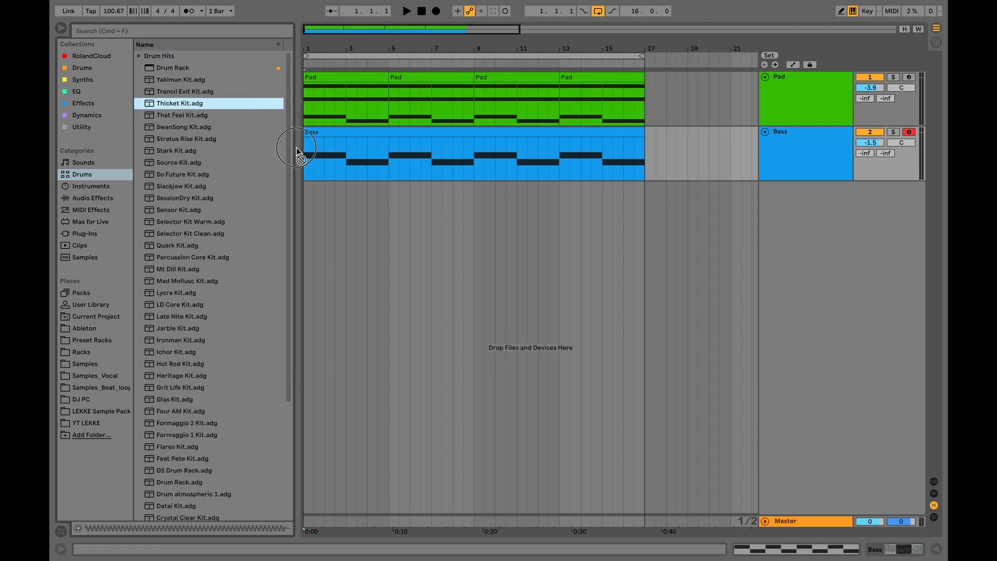
{"action": "left_click_drag", "start_coordinate": [356, 201], "coordinate": [356, 200]}
{"action": "left_click", "coordinate": [765, 187]}
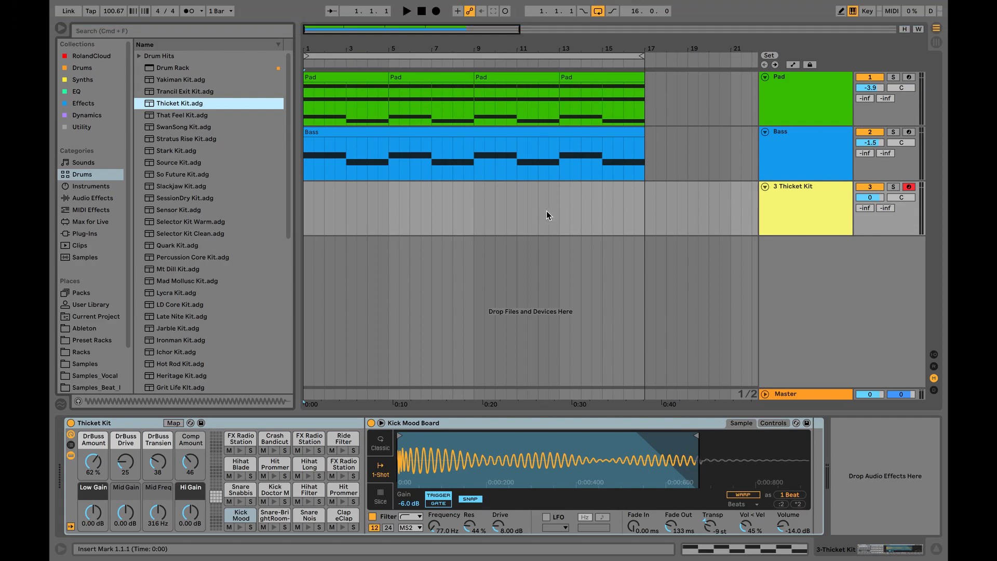
Examine the other pad ranges of the Thicket Kit drum rack and return to the range holding the loaded pads.
{"action": "key", "text": "a"}
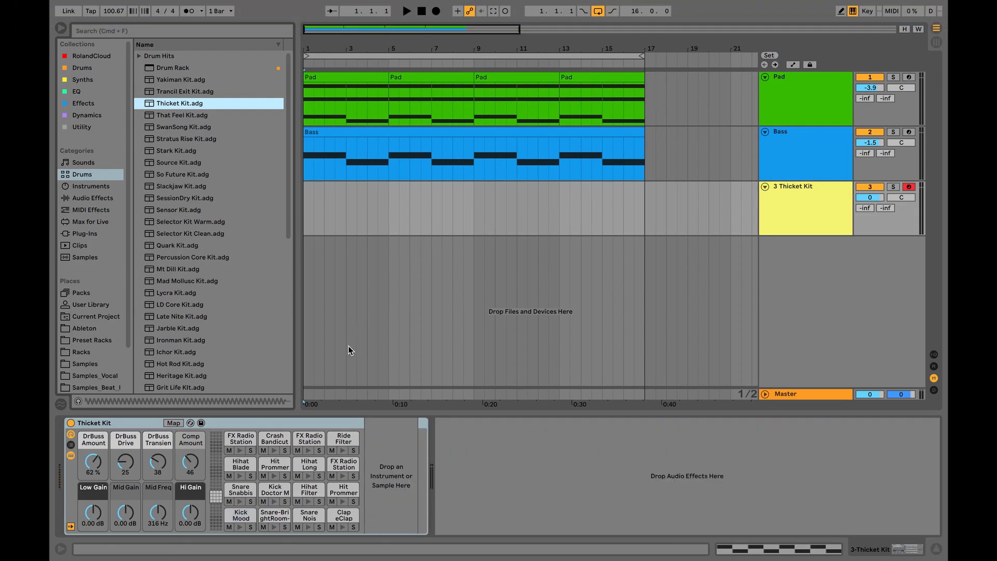
{"action": "left_click", "coordinate": [217, 477]}
{"action": "left_click", "coordinate": [218, 487]}
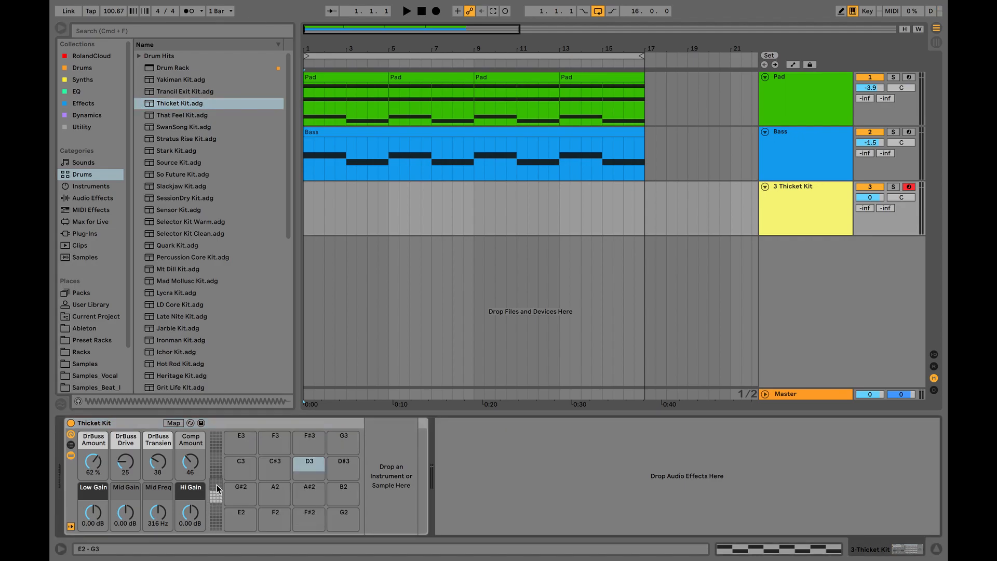
{"action": "left_click", "coordinate": [218, 498]}
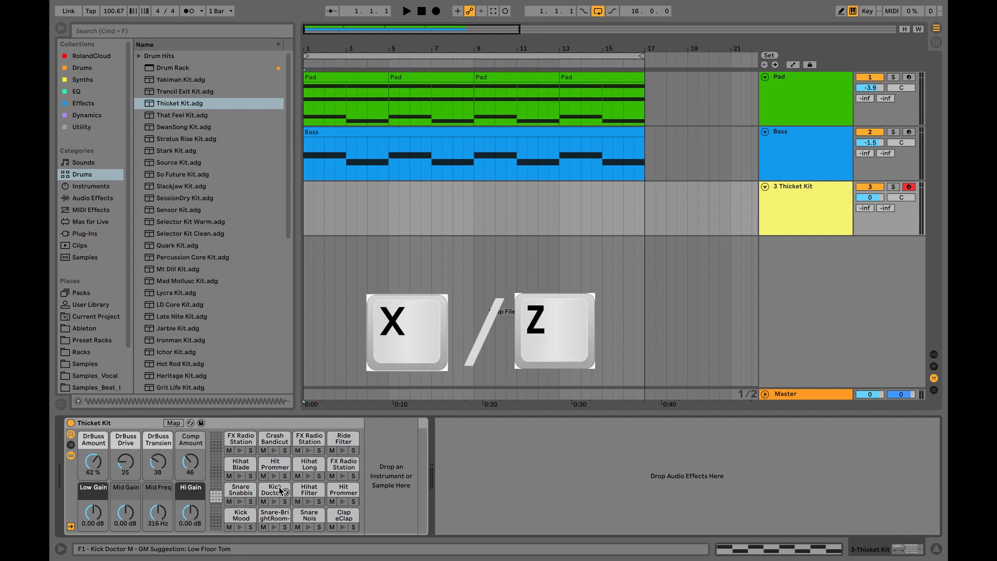
Lower the computer keyboard octave to C1 to D2 and audition the kit's kick and snare pads.
{"action": "key", "text": "z"}
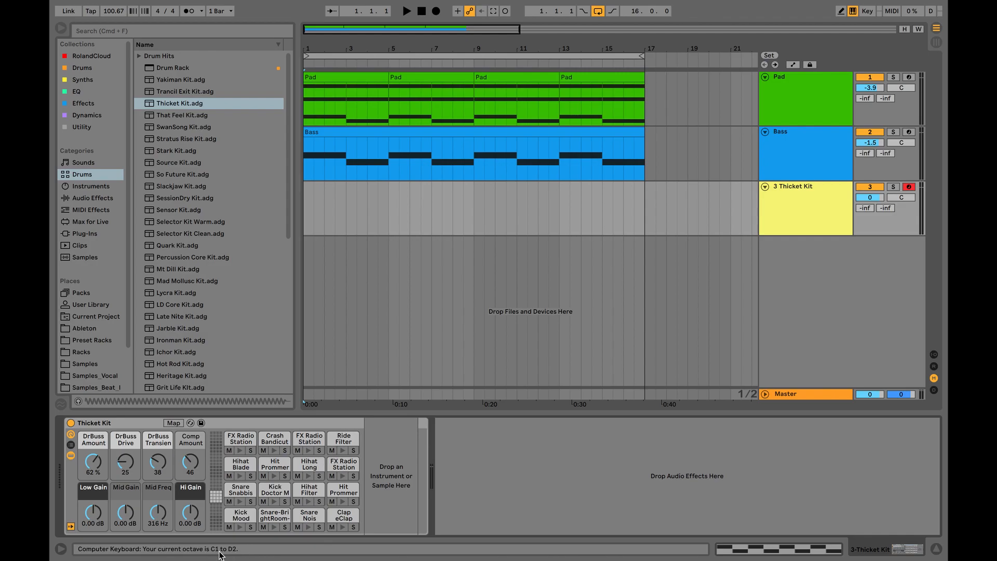
{"action": "key", "text": "f"}
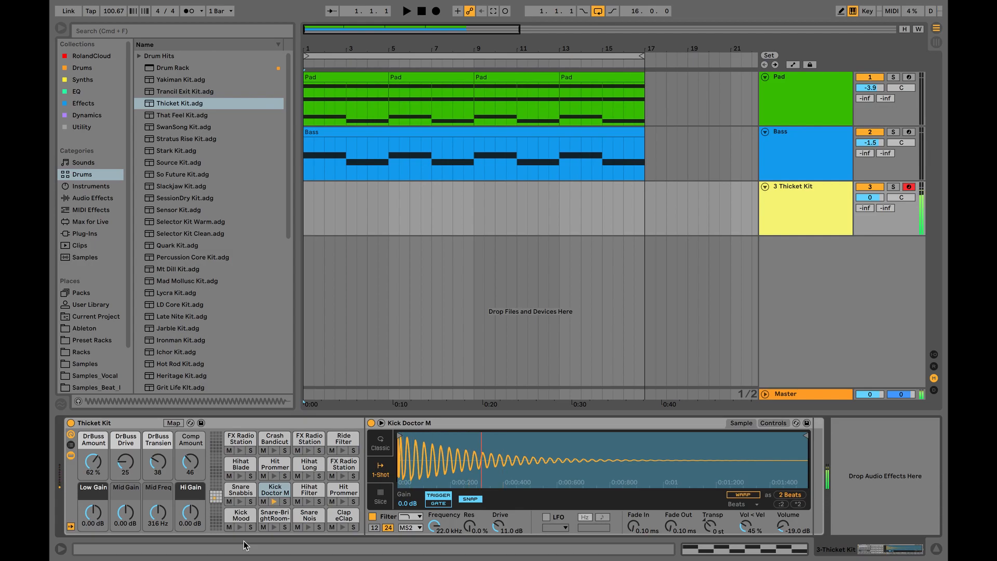
{"action": "key", "text": "d"}
{"action": "key", "text": "s"}
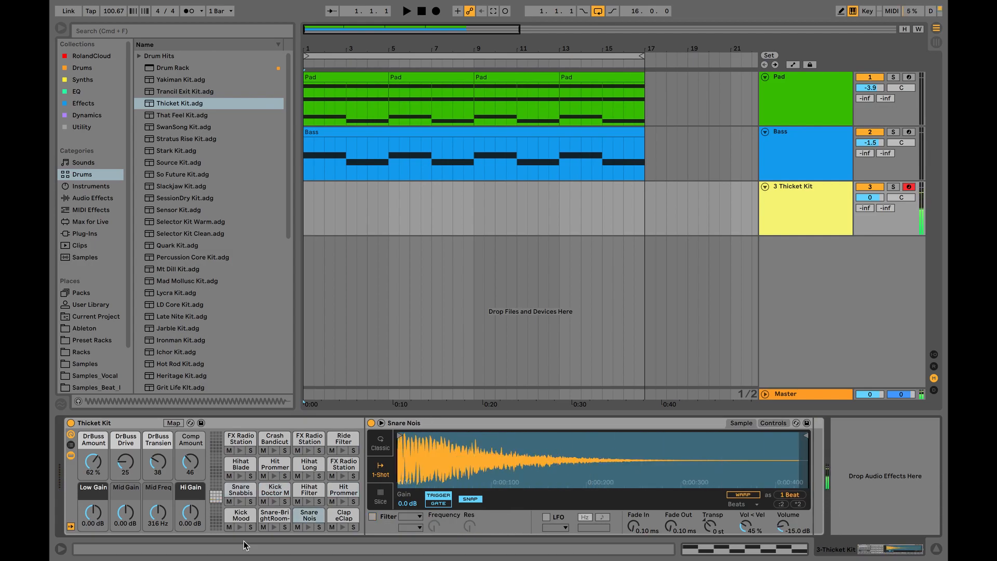
{"action": "key", "text": "a"}
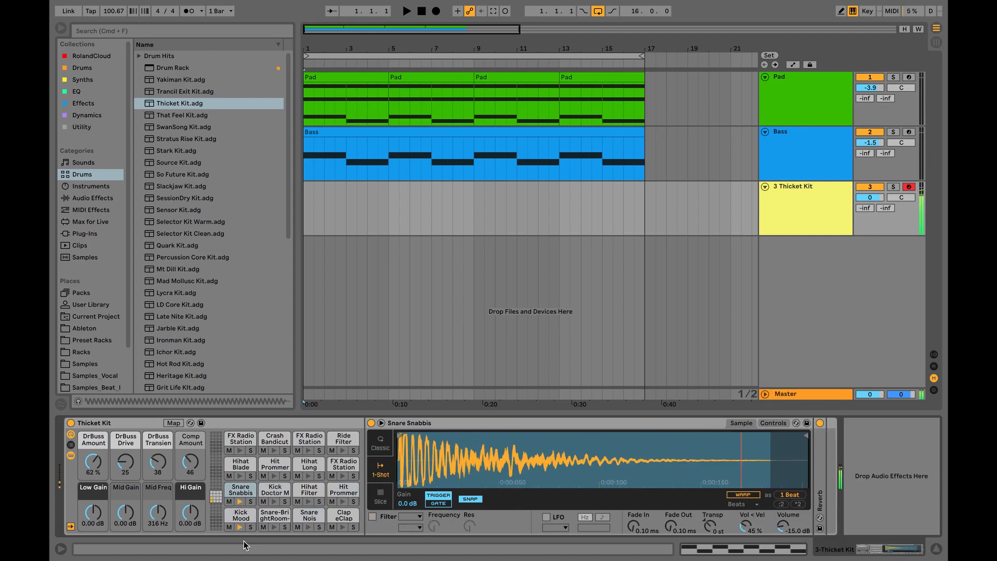
{"action": "key", "text": "a"}
{"action": "key", "text": "a"}
{"action": "key", "text": "a"}
{"action": "key", "text": "a"}
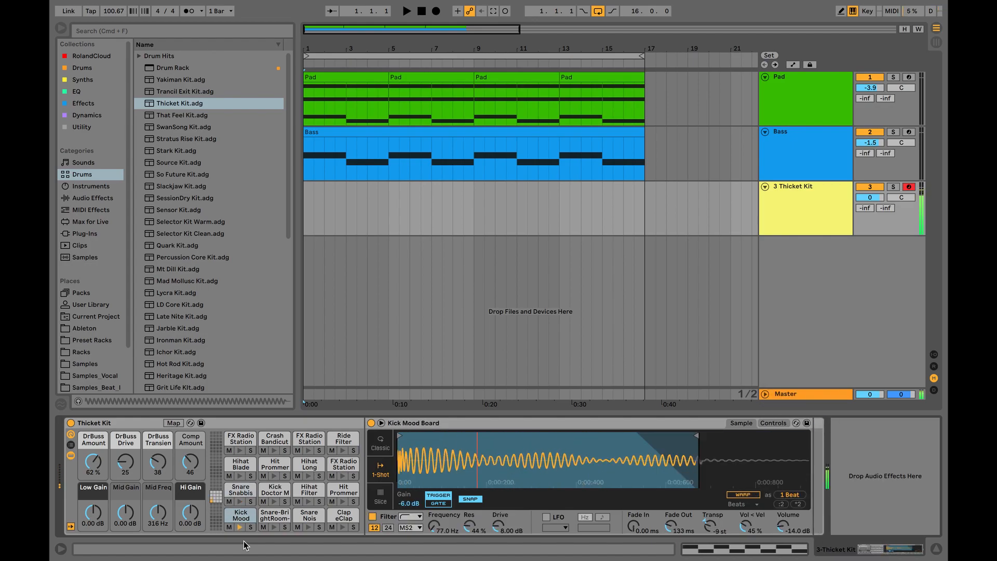
{"action": "key", "text": "a"}
Record a kick and snare pattern on the Thicket Kit track starting from bar 1.
{"action": "left_click", "coordinate": [311, 200]}
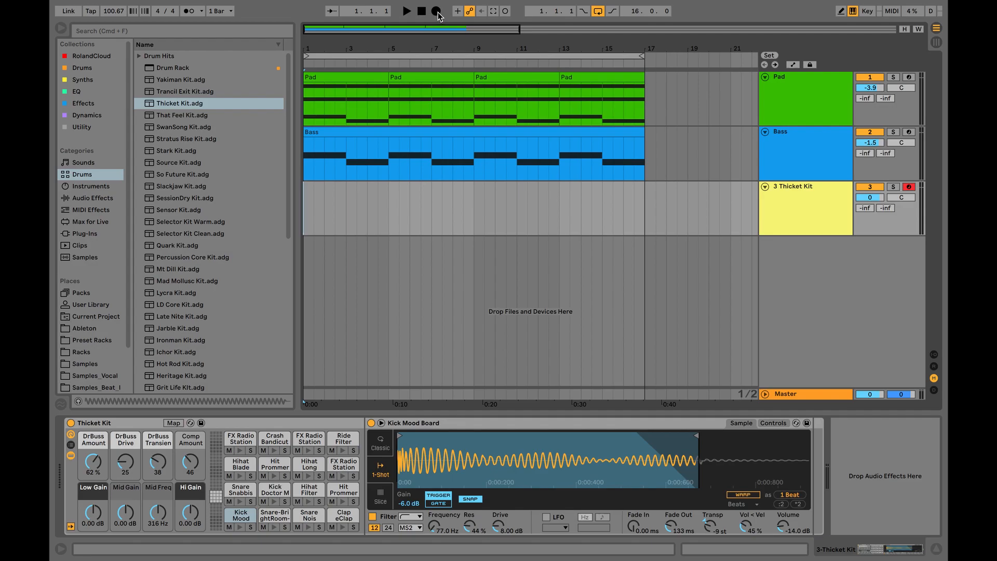
{"action": "left_click", "coordinate": [436, 11]}
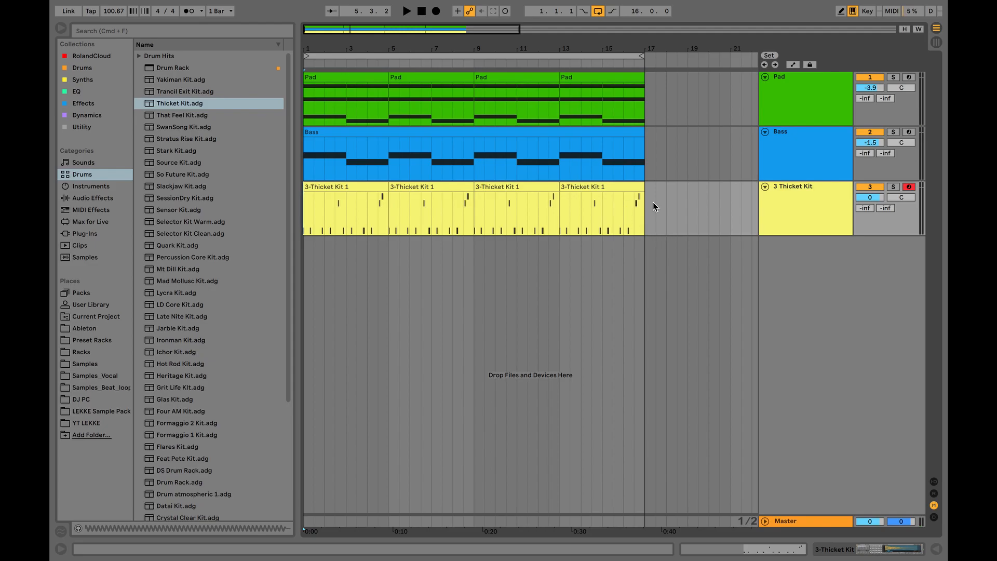
View the devices of the Pad and Bass tracks and return to the Thicket Kit track's drum rack.
{"action": "double_click", "coordinate": [798, 214]}
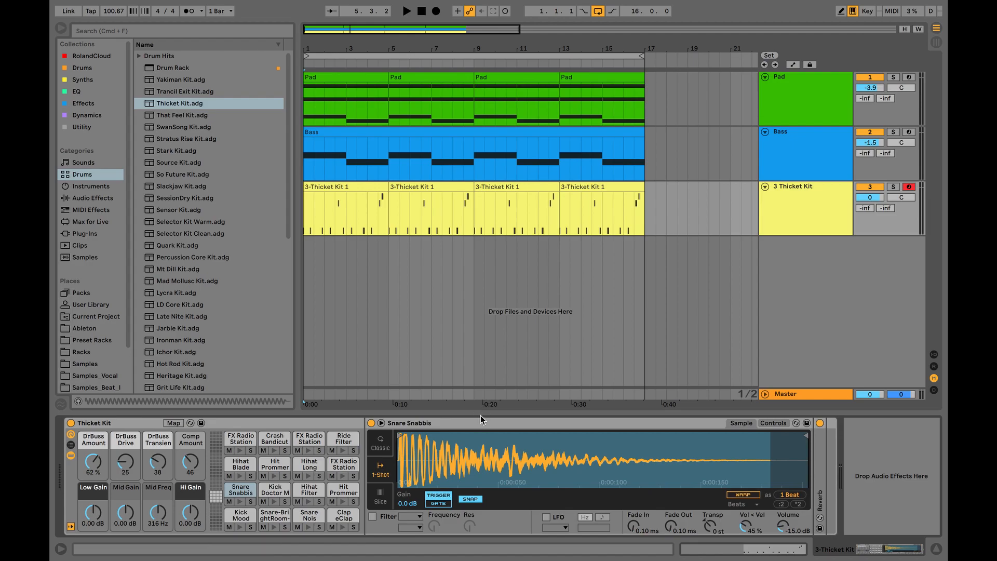
{"action": "left_click", "coordinate": [493, 326]}
{"action": "left_click", "coordinate": [814, 159]}
{"action": "left_click", "coordinate": [807, 94]}
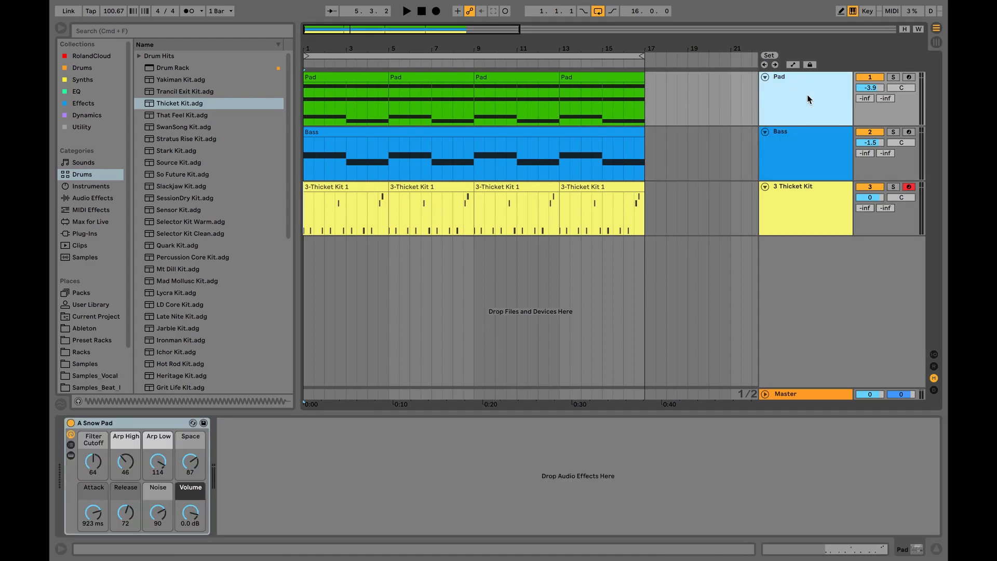
{"action": "left_click", "coordinate": [802, 153]}
{"action": "left_click", "coordinate": [798, 226]}
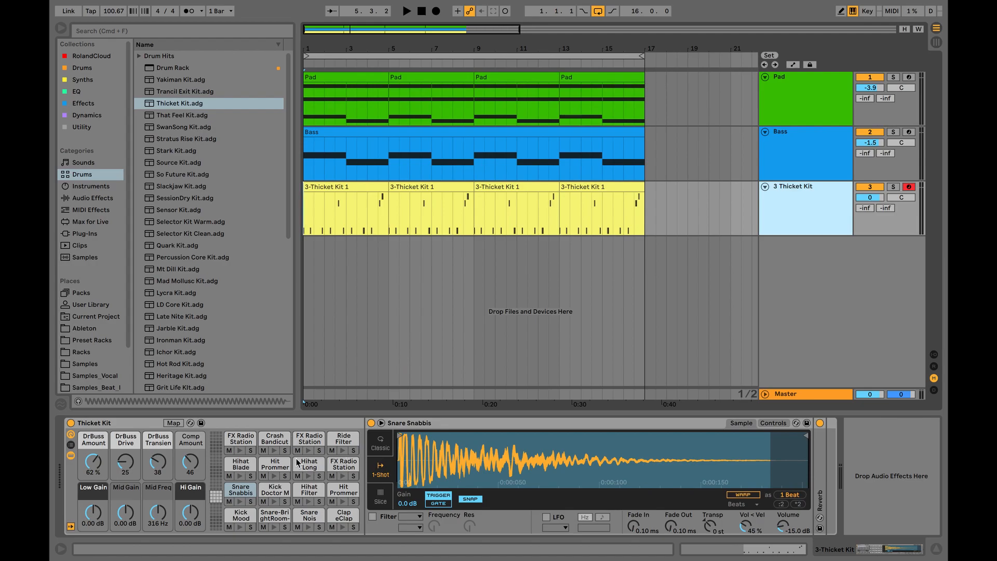
Audition the Hit Prommer, FX Radio Station and Ride Filter pads and delete the Ride Filter Swell pad from the rack.
{"action": "left_click", "coordinate": [342, 488]}
{"action": "left_click", "coordinate": [344, 464]}
{"action": "left_click", "coordinate": [341, 439]}
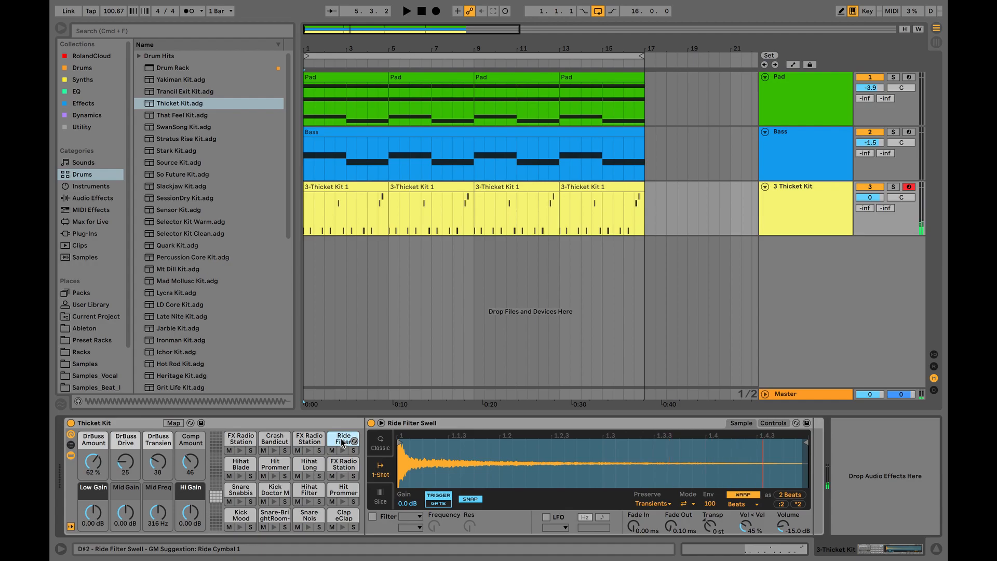
{"action": "key", "text": "Delete"}
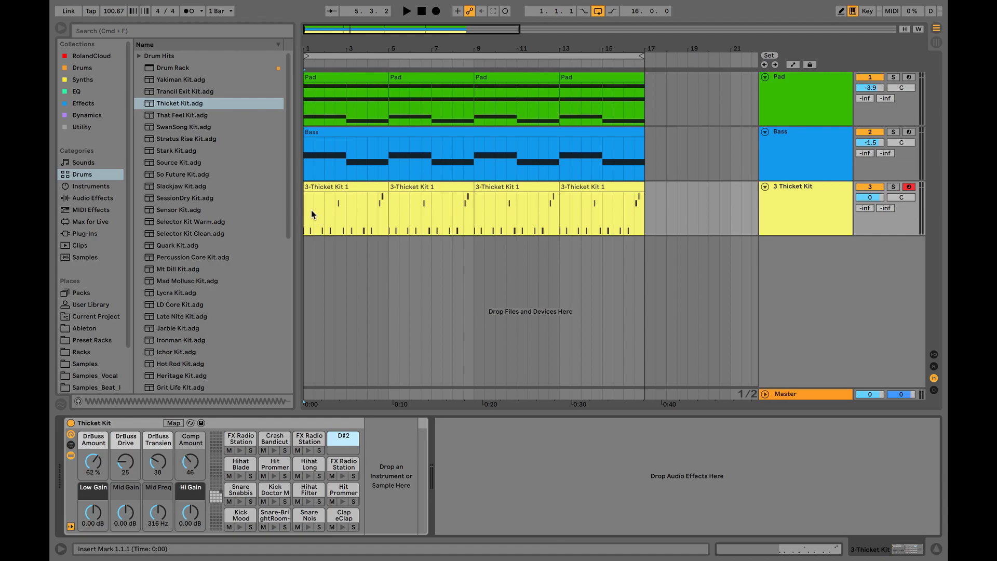
Shorten the arrangement loop to four bars, from bar 1 to bar 5, and play the drums from the start.
{"action": "key", "text": "space"}
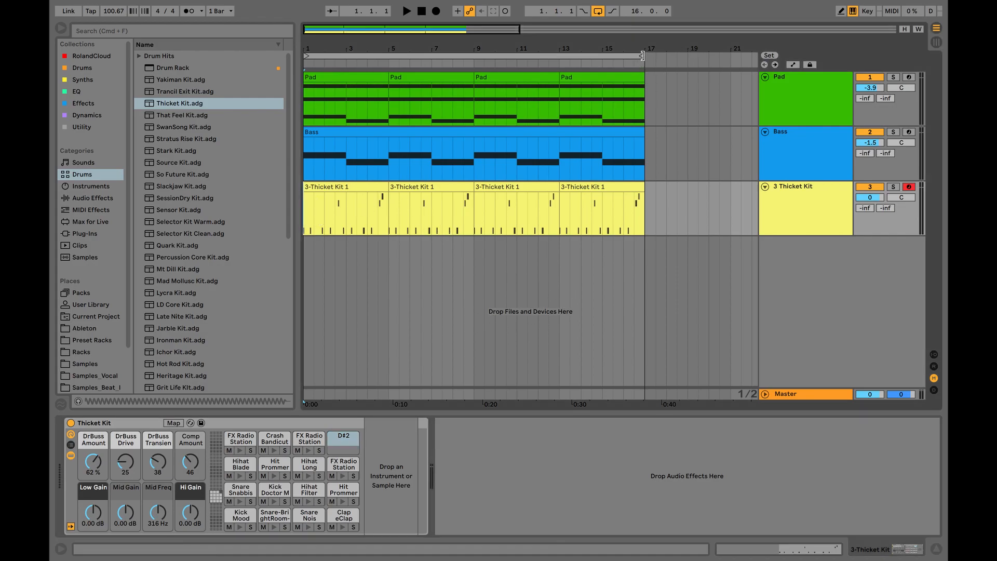
{"action": "left_click_drag", "start_coordinate": [642, 56], "coordinate": [389, 57]}
{"action": "left_click", "coordinate": [308, 213]}
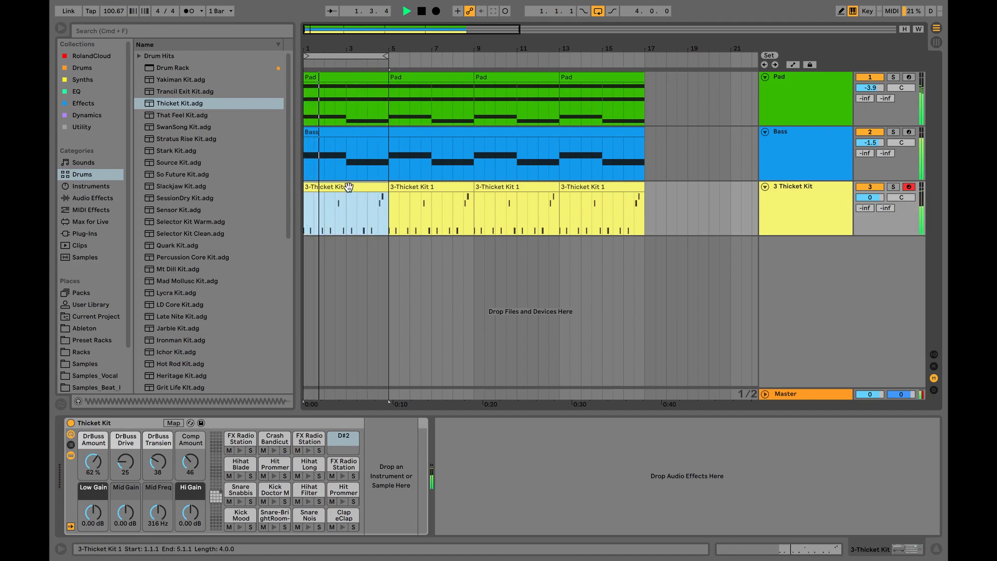
Open the drum clip, identify the pad of the snare note at 6.3.3, then stop playback and return to bar 2.3 in the arrangement.
{"action": "double_click", "coordinate": [308, 213]}
{"action": "left_click", "coordinate": [561, 356]}
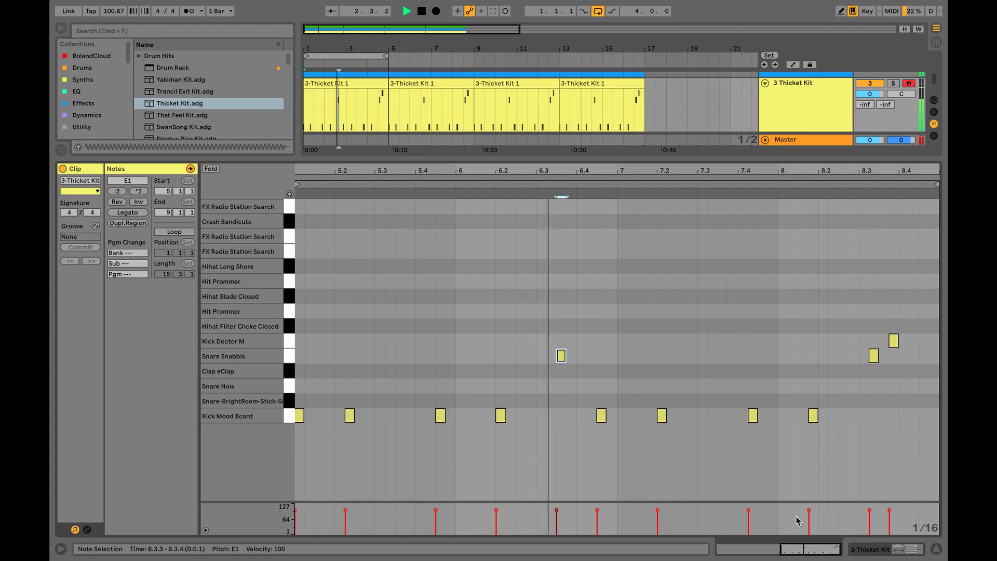
{"action": "left_click", "coordinate": [936, 549]}
{"action": "key", "text": "space"}
{"action": "left_click", "coordinate": [335, 209]}
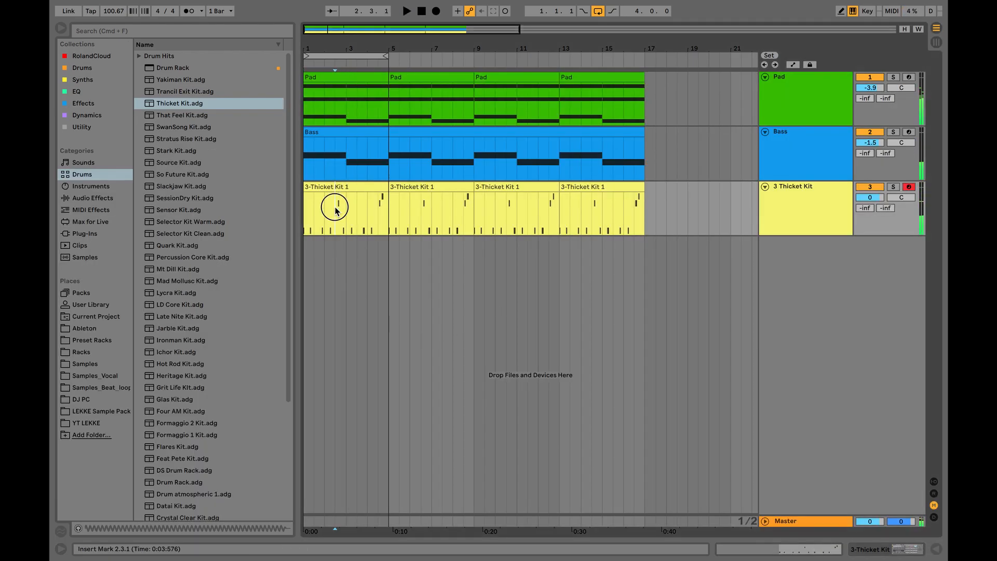
Open the Thicket Kit rack and lower the Snare Snabbis pad's volume to -21.7 dB while playing from around bar 2.
{"action": "double_click", "coordinate": [798, 216]}
{"action": "left_click", "coordinate": [338, 208]}
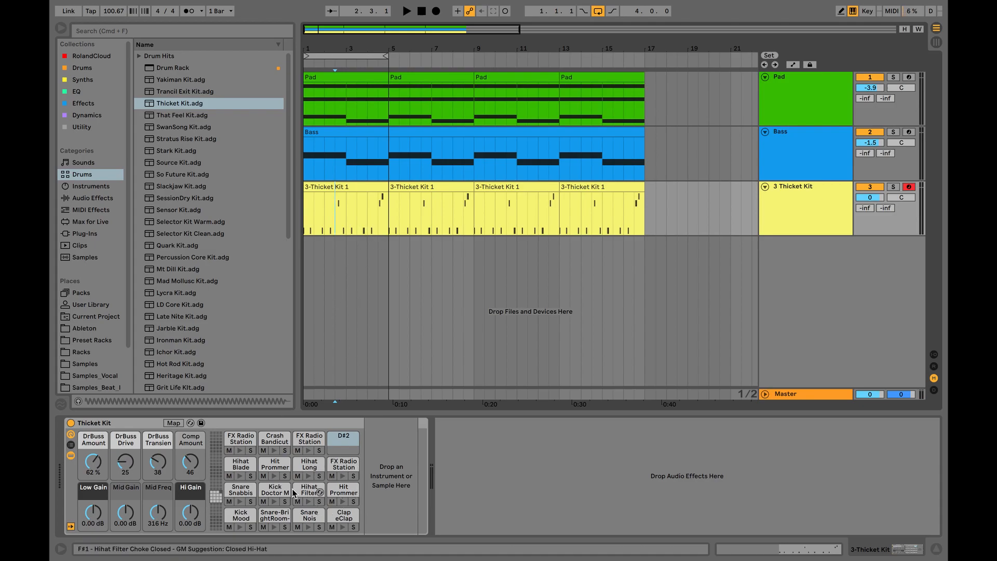
{"action": "key", "text": "space"}
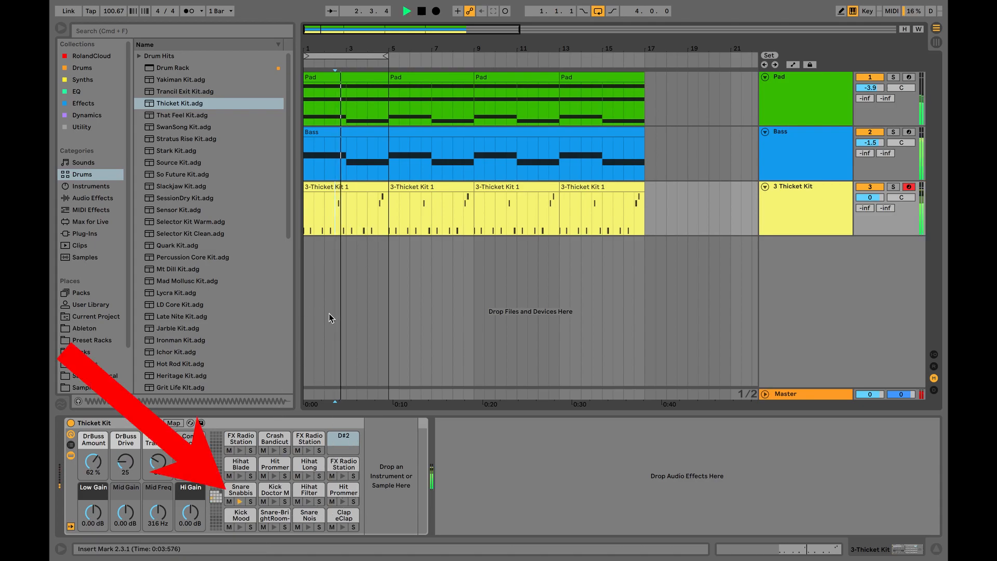
{"action": "left_click", "coordinate": [241, 492]}
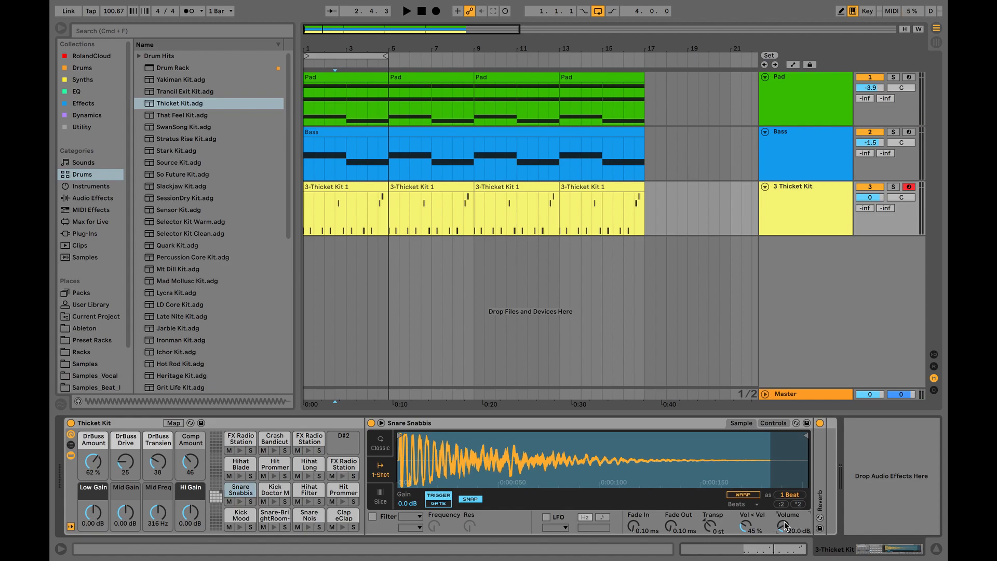
{"action": "left_click", "coordinate": [327, 208]}
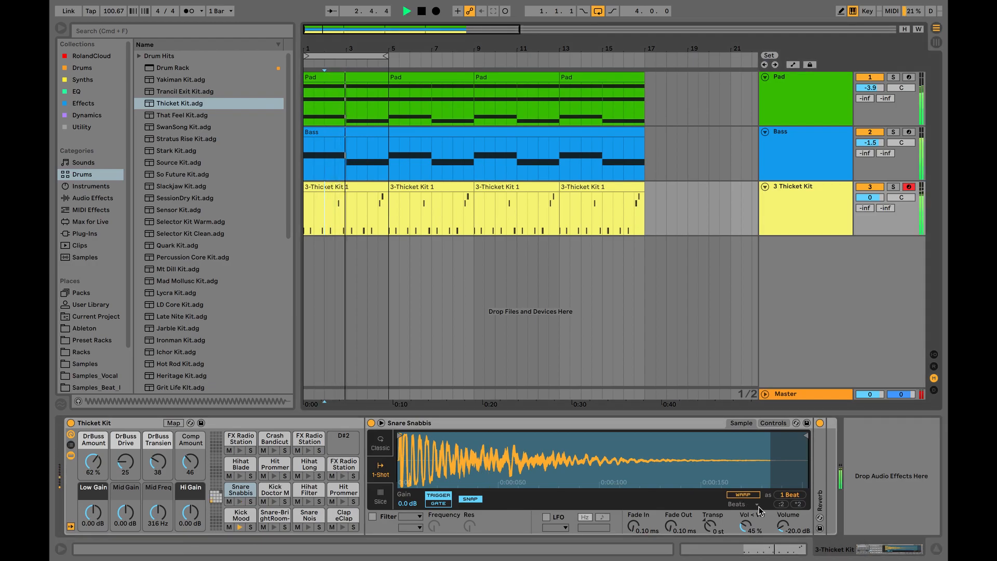
{"action": "left_click_drag", "start_coordinate": [784, 523], "coordinate": [784, 527]}
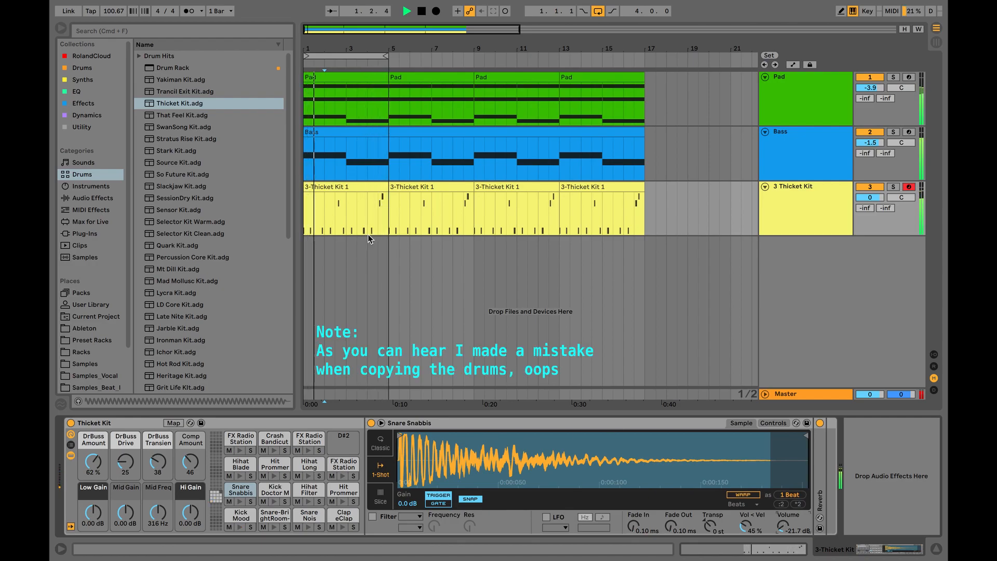
Stop playback at bar 5 of the drum track and look through the list of drum kits.
{"action": "left_click", "coordinate": [391, 209]}
{"action": "key", "text": "space"}
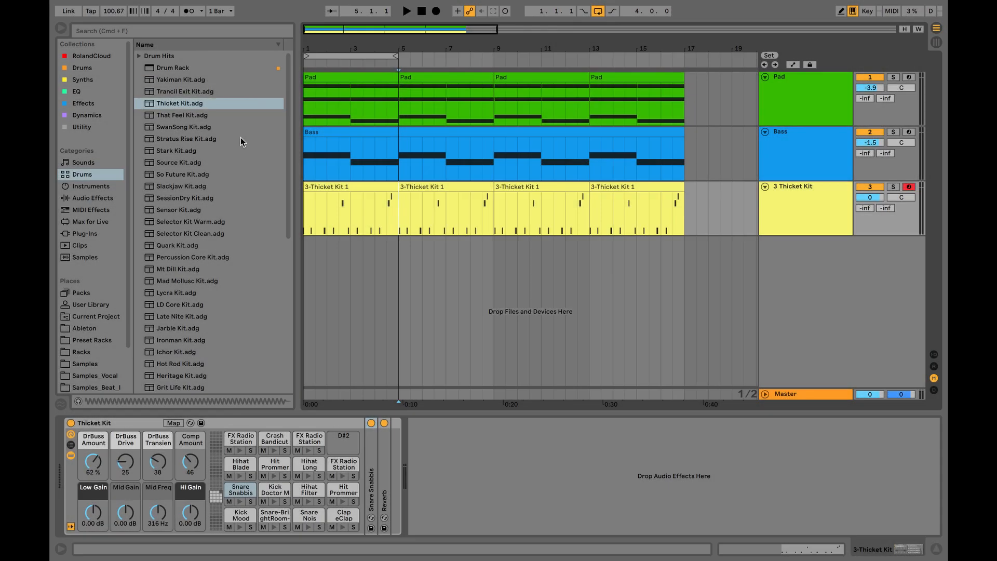
{"action": "scroll", "coordinate": [241, 137], "scroll_direction": "down", "scroll_amount": 8}
{"action": "scroll", "coordinate": [243, 130], "scroll_direction": "up", "scroll_amount": 8}
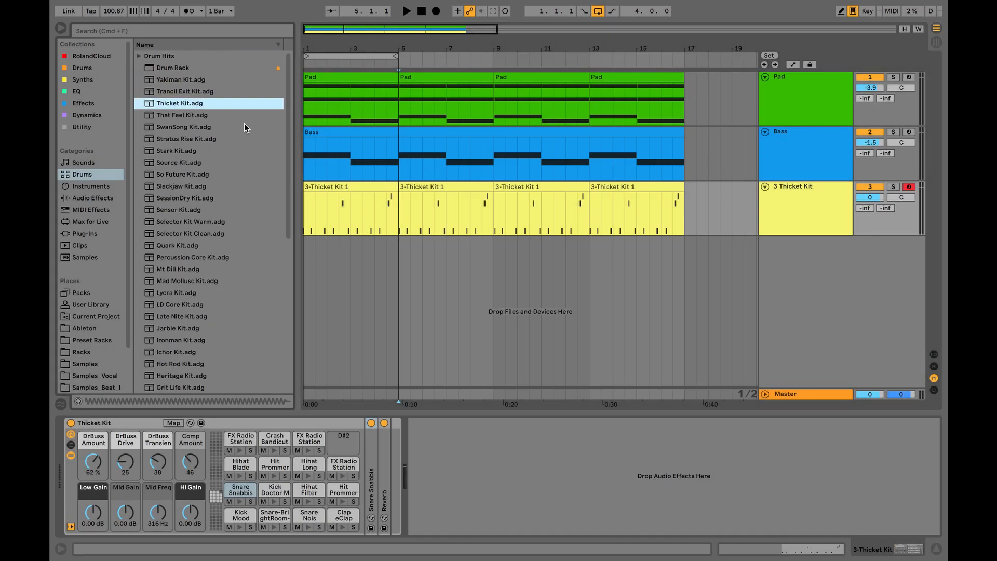
Assign Thicket Kit.adg to the Drums collection and clear its collection colours again.
{"action": "right_click", "coordinate": [189, 105]}
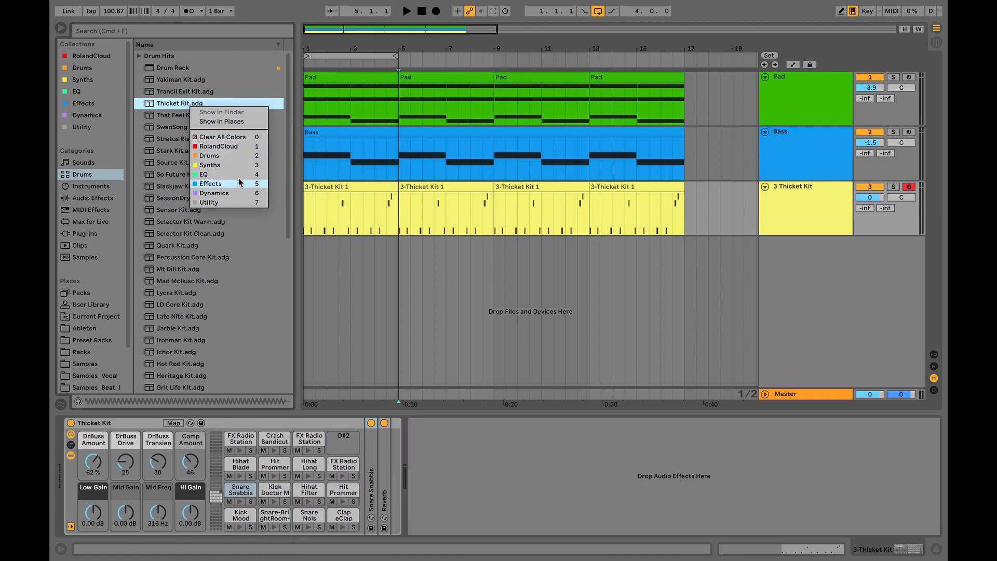
{"action": "left_click", "coordinate": [208, 155]}
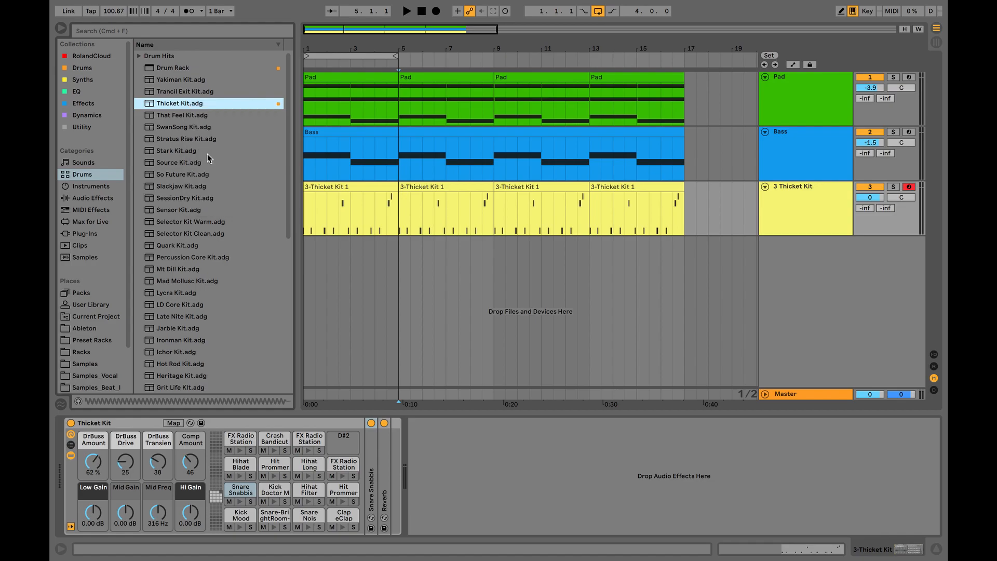
{"action": "right_click", "coordinate": [214, 105]}
{"action": "left_click", "coordinate": [241, 135]}
Solo the Bass track and play the four-bar loop from the start of bar 1.
{"action": "left_click", "coordinate": [387, 208]}
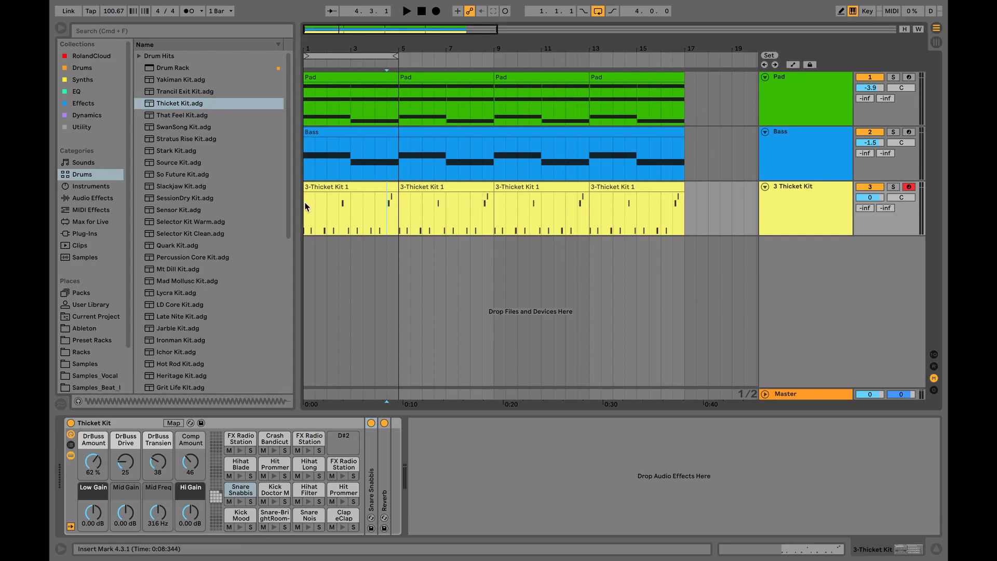
{"action": "left_click", "coordinate": [590, 166]}
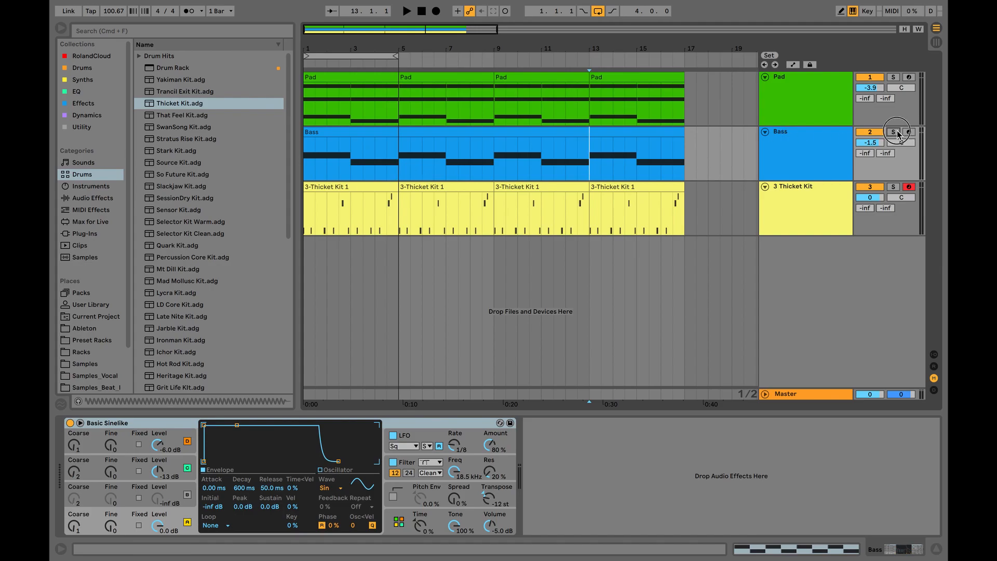
{"action": "left_click", "coordinate": [303, 153]}
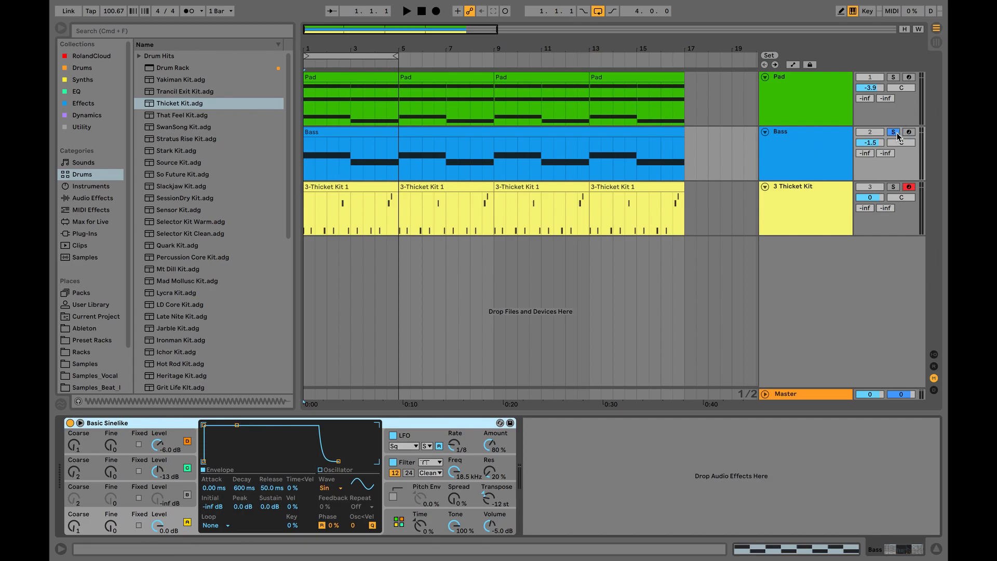
{"action": "key", "text": "space"}
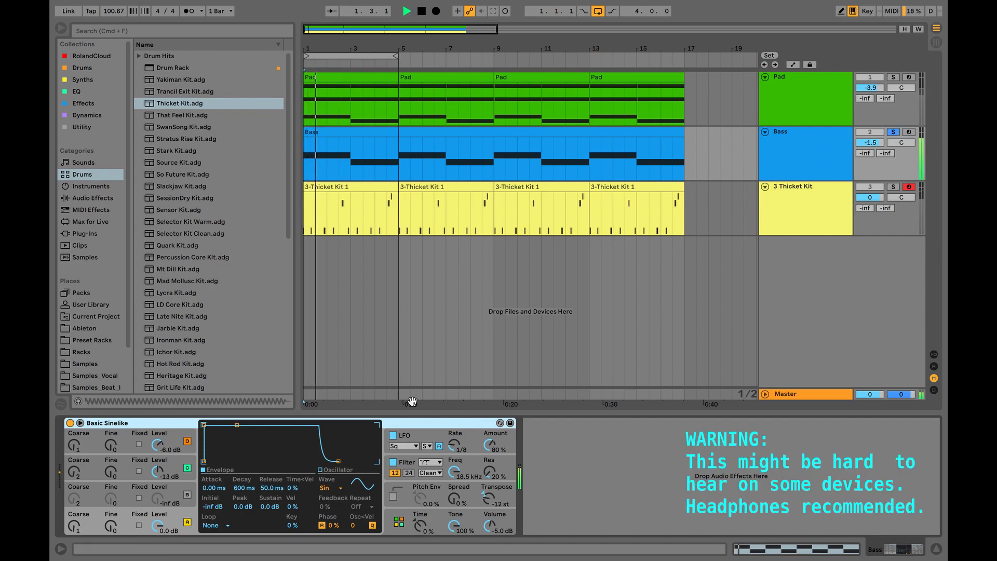
Collapse the Basic Sinelike instrument and add a Saturator audio effect after it on the Bass track.
{"action": "double_click", "coordinate": [432, 420]}
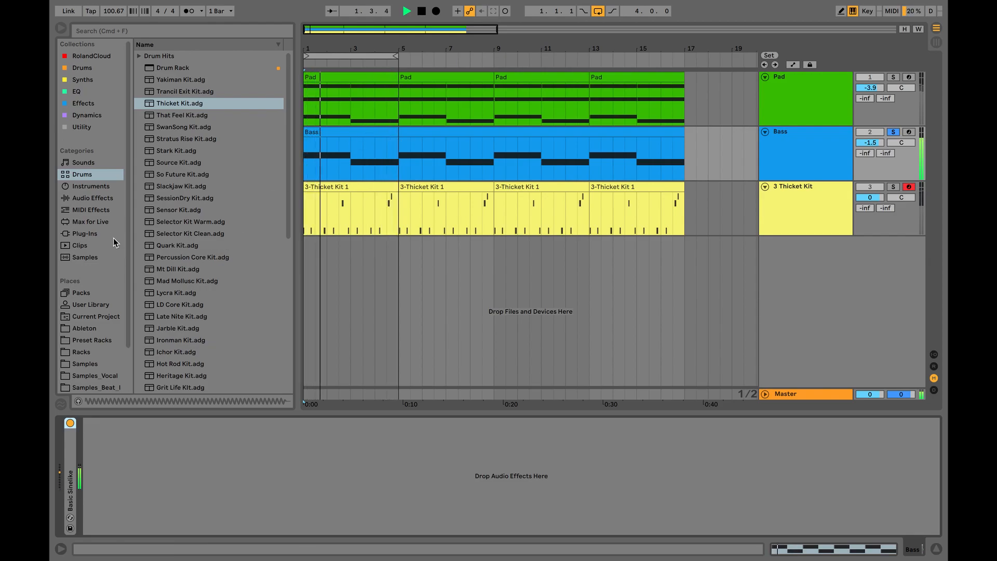
{"action": "left_click", "coordinate": [91, 196]}
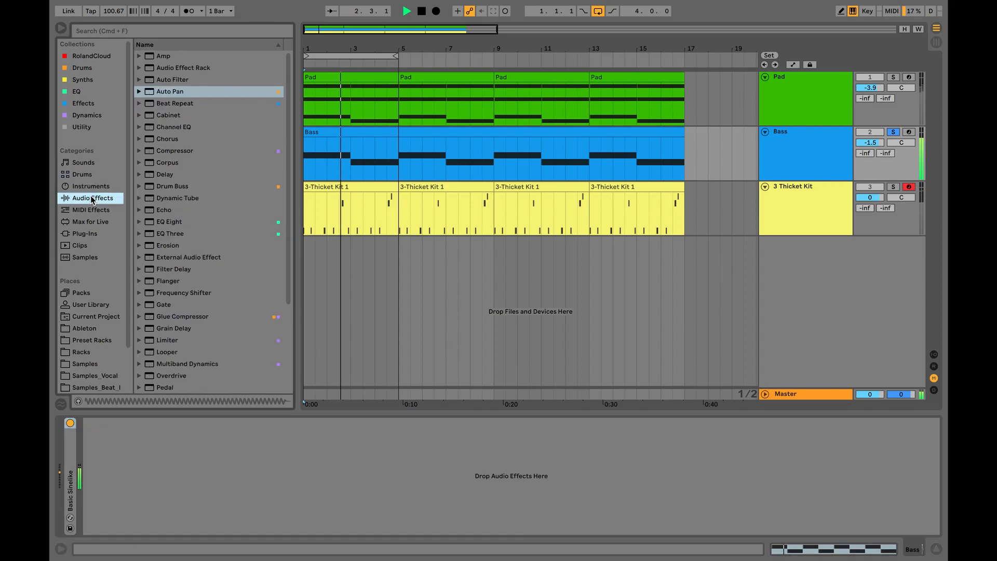
{"action": "scroll", "coordinate": [191, 188], "scroll_direction": "down", "scroll_amount": 5}
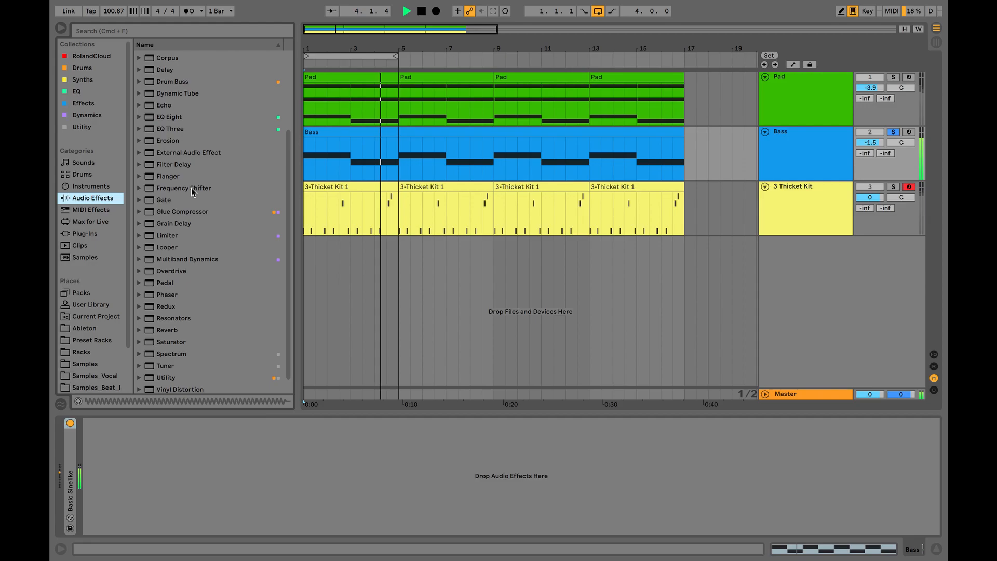
{"action": "scroll", "coordinate": [171, 306], "scroll_direction": "down", "scroll_amount": 1}
{"action": "double_click", "coordinate": [157, 333]}
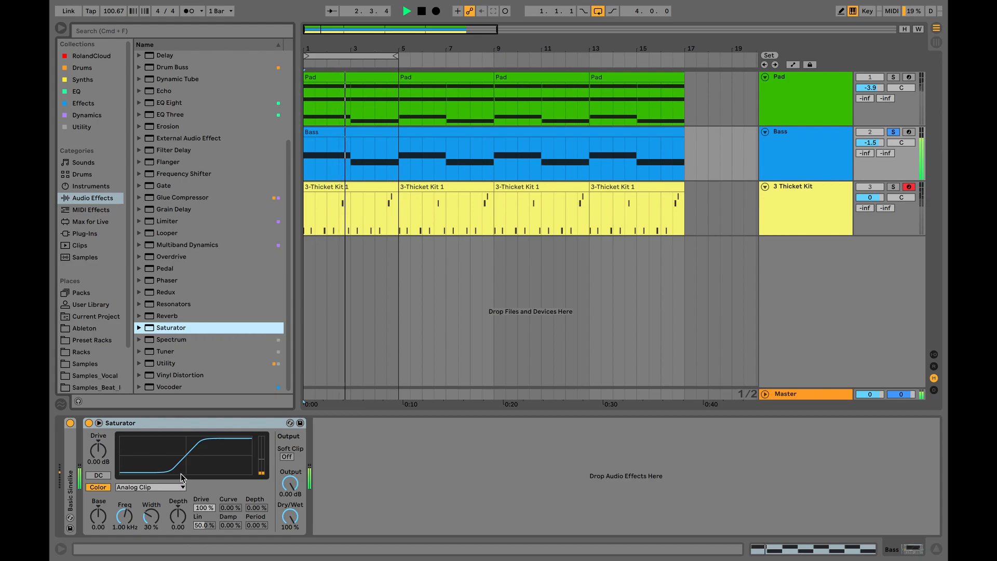
Replace the plain Saturator on the Bass track with the Saturator preset A Bit Warmer.
{"action": "left_click", "coordinate": [139, 328]}
{"action": "scroll", "coordinate": [228, 280], "scroll_direction": "down", "scroll_amount": 3}
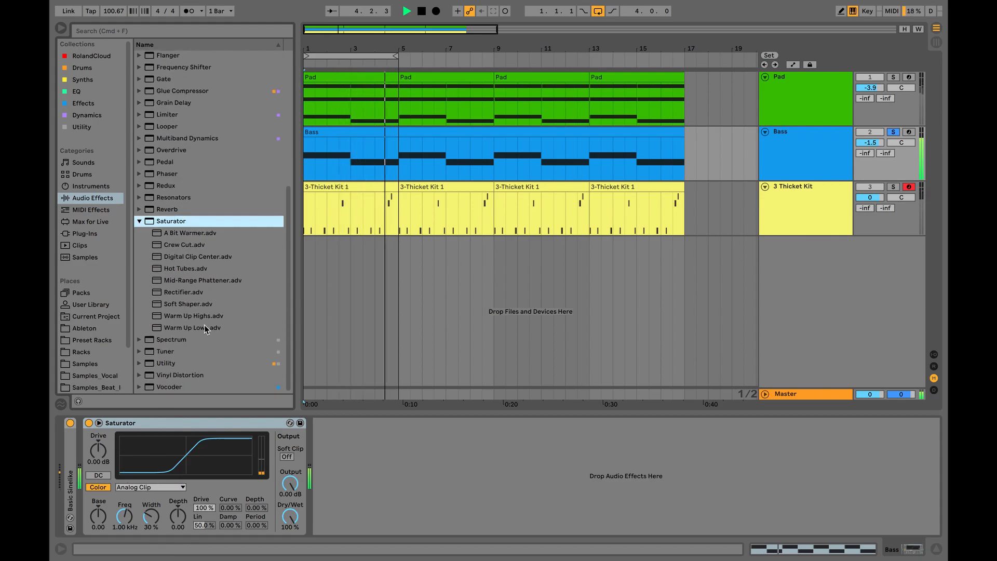
{"action": "left_click", "coordinate": [179, 422]}
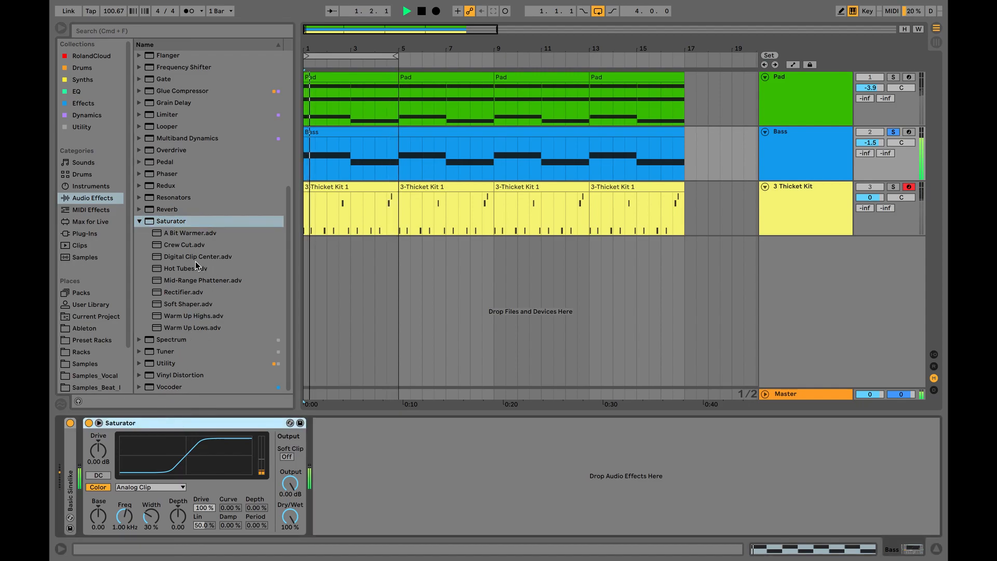
{"action": "double_click", "coordinate": [206, 234]}
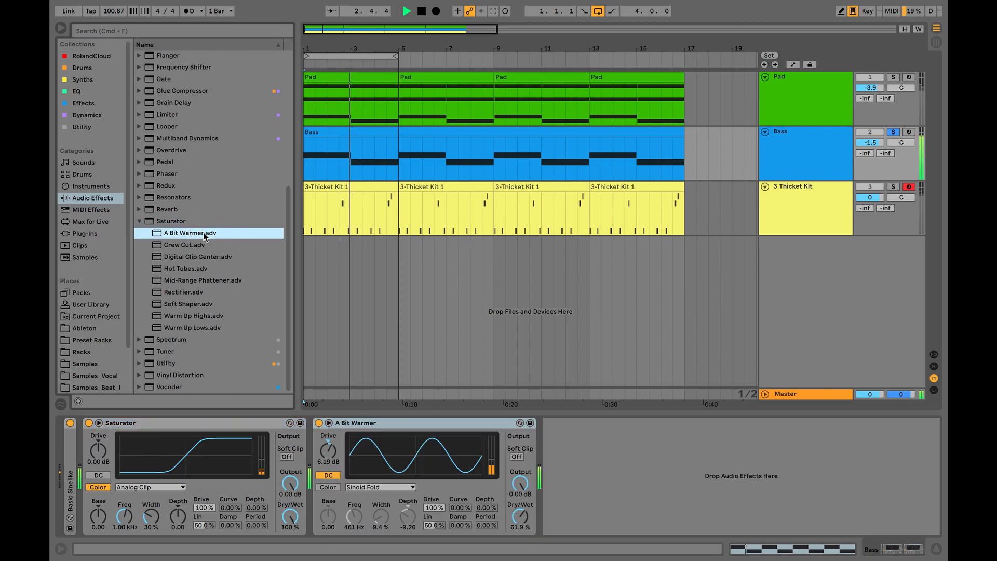
{"action": "left_click", "coordinate": [260, 425]}
{"action": "key", "text": "Delete"}
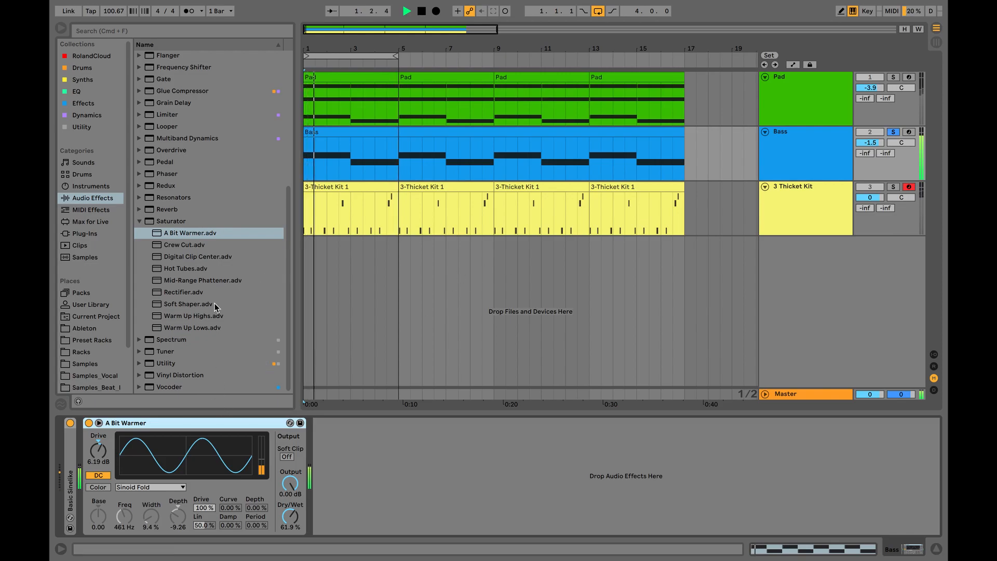
Try the Mid-Range Phattener preset after A Bit Warmer, bypassing both effects for comparison, and delete it again.
{"action": "double_click", "coordinate": [202, 280]}
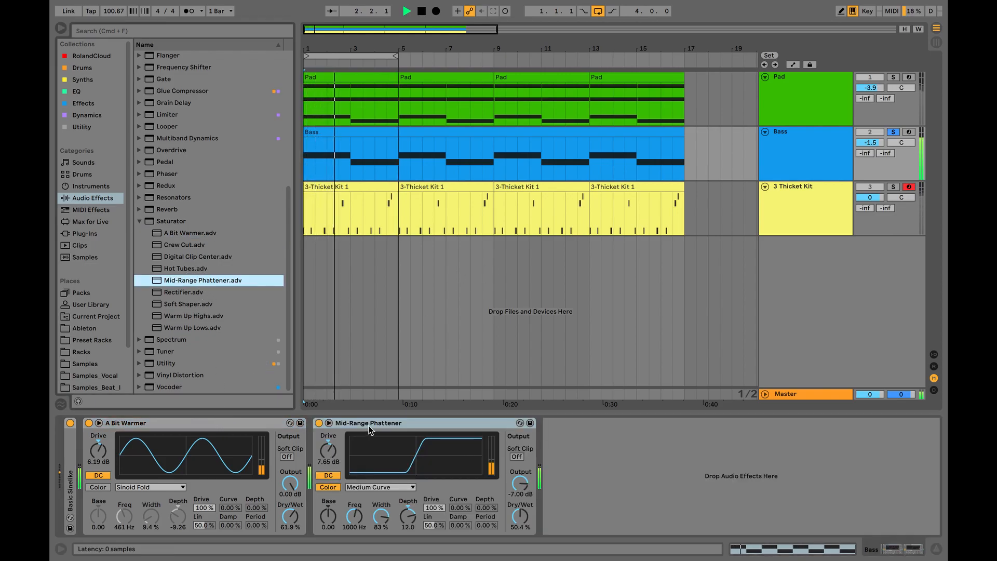
{"action": "left_click", "coordinate": [89, 423]}
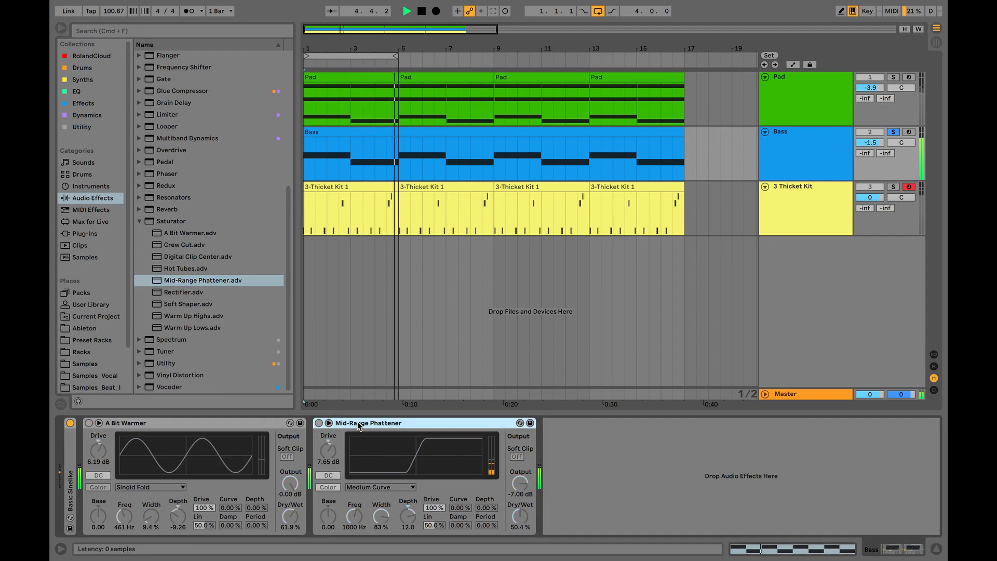
{"action": "key", "text": "Delete"}
{"action": "left_click", "coordinate": [90, 423]}
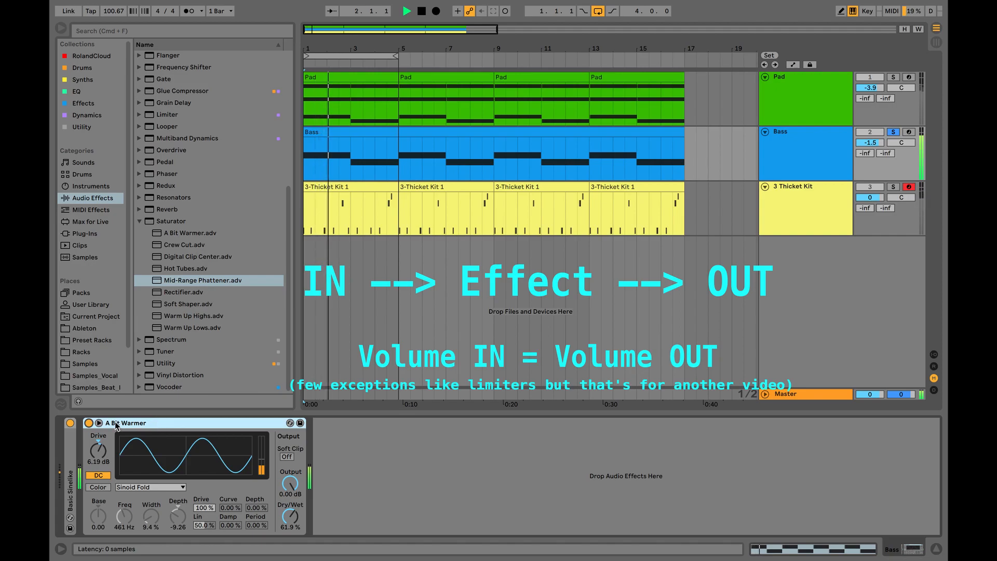
Bypass and re-enable A Bit Warmer repeatedly to compare the bass sound and level with and without the effect.
{"action": "left_click", "coordinate": [89, 422]}
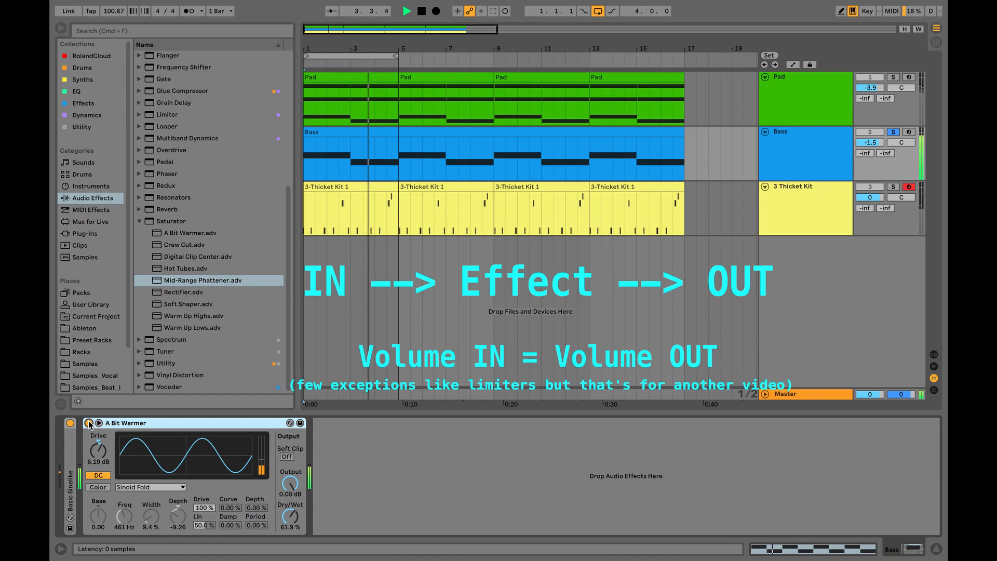
{"action": "left_click", "coordinate": [89, 423]}
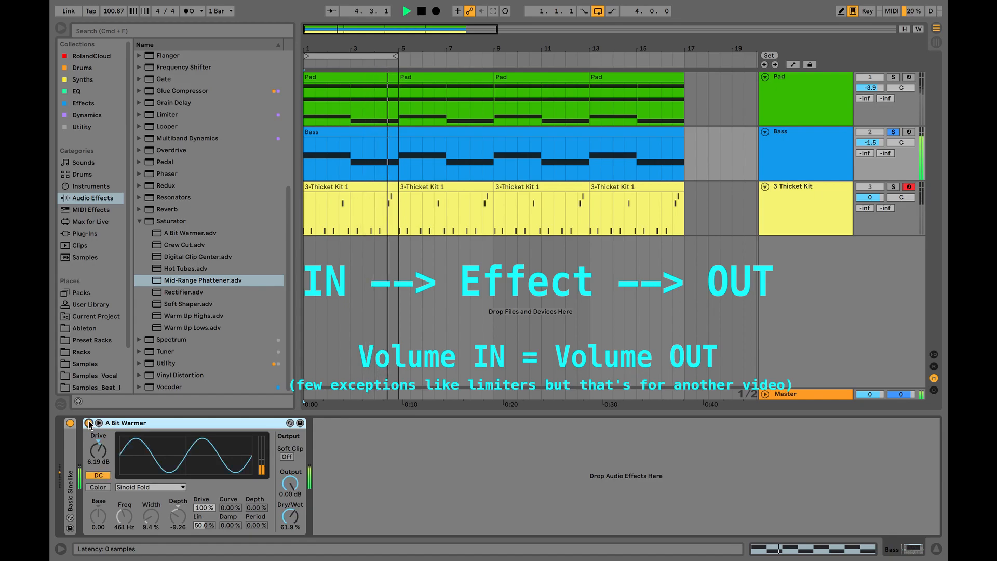
{"action": "left_click", "coordinate": [89, 422]}
{"action": "left_click", "coordinate": [89, 423]}
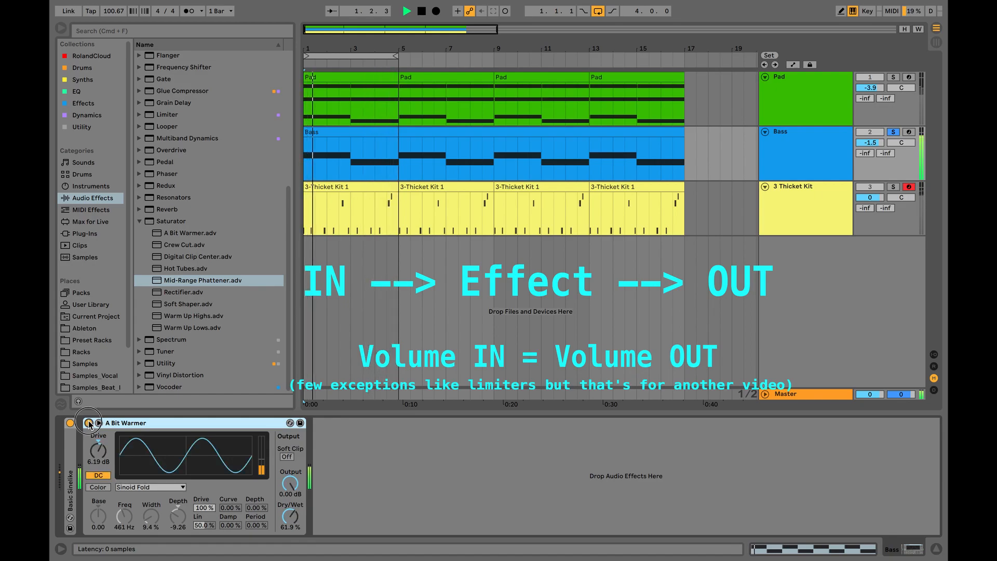
{"action": "left_click", "coordinate": [89, 422]}
{"action": "left_click", "coordinate": [89, 422]}
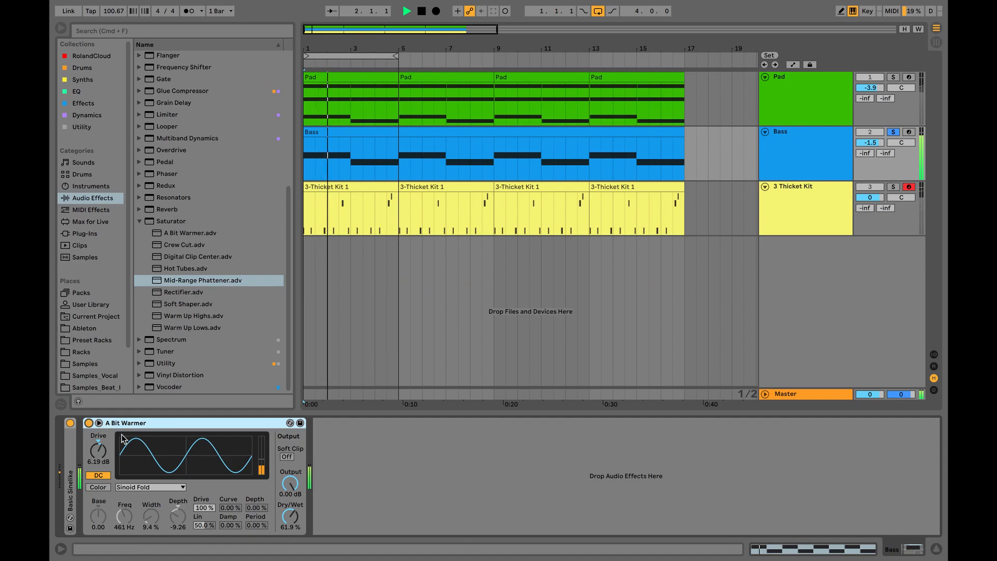
{"action": "left_click", "coordinate": [89, 423]}
{"action": "left_click", "coordinate": [89, 423]}
{"action": "left_click", "coordinate": [88, 423]}
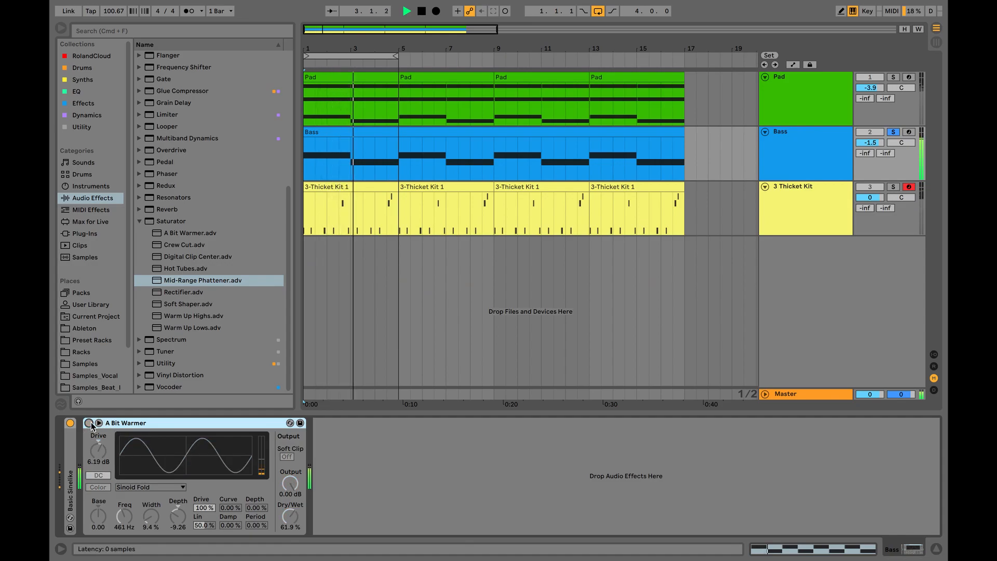
{"action": "left_click", "coordinate": [89, 423]}
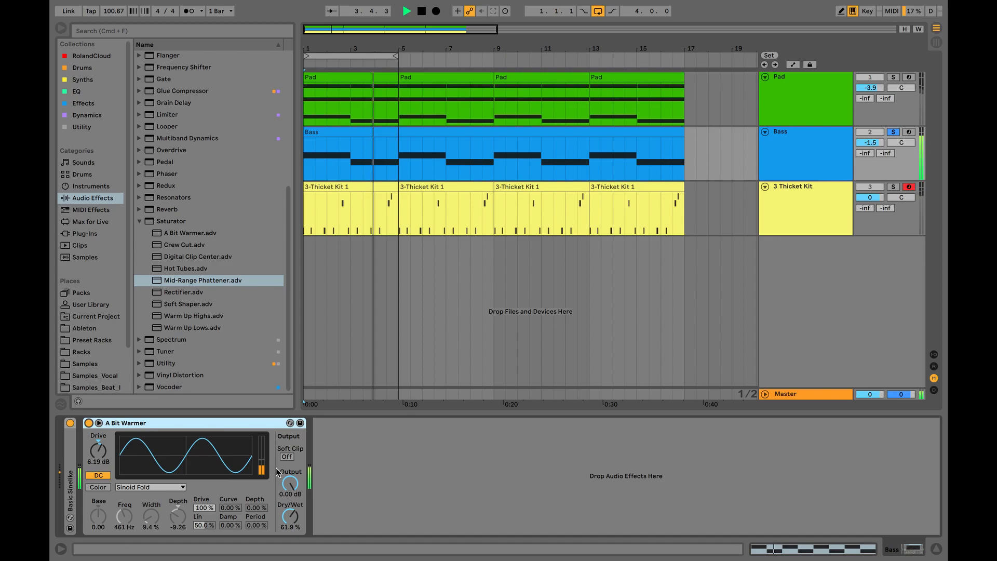
Try A Bit Warmer's Dry/Wet at 100% and 0%, and lower its Output to -3.71 dB with Dry/Wet at 100%.
{"action": "left_click_drag", "start_coordinate": [291, 484], "coordinate": [290, 438]}
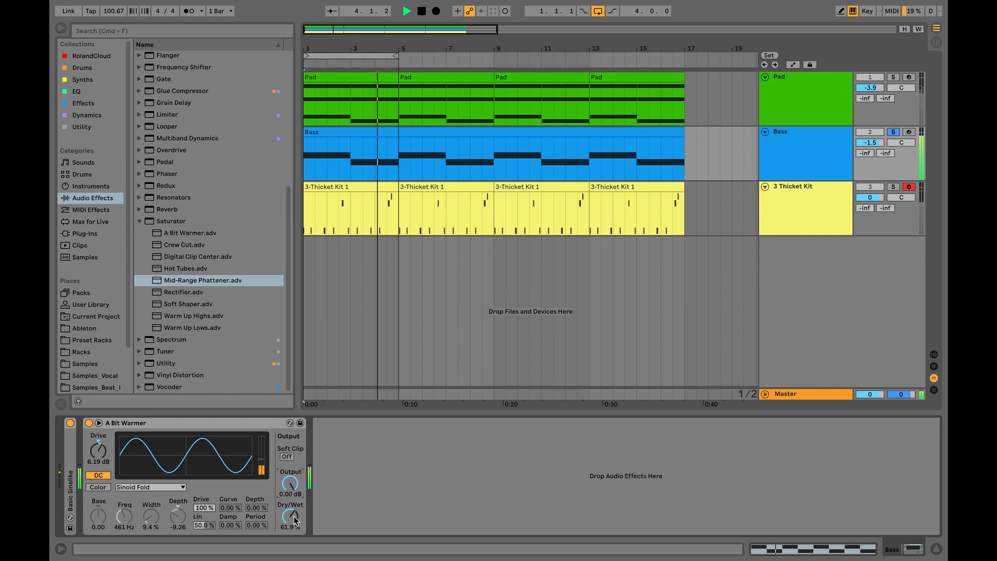
{"action": "left_click_drag", "start_coordinate": [291, 516], "coordinate": [290, 488]}
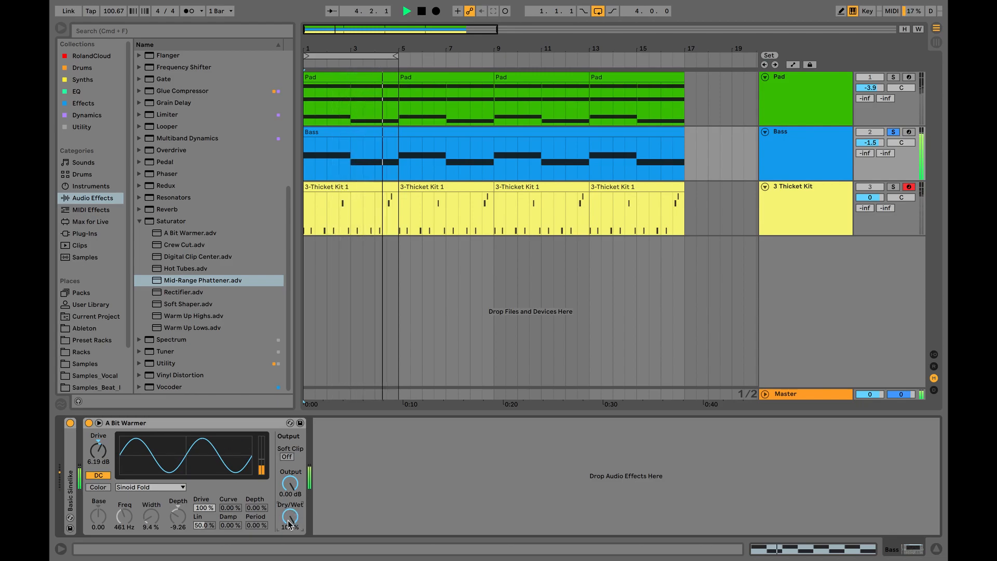
{"action": "left_click", "coordinate": [163, 435]}
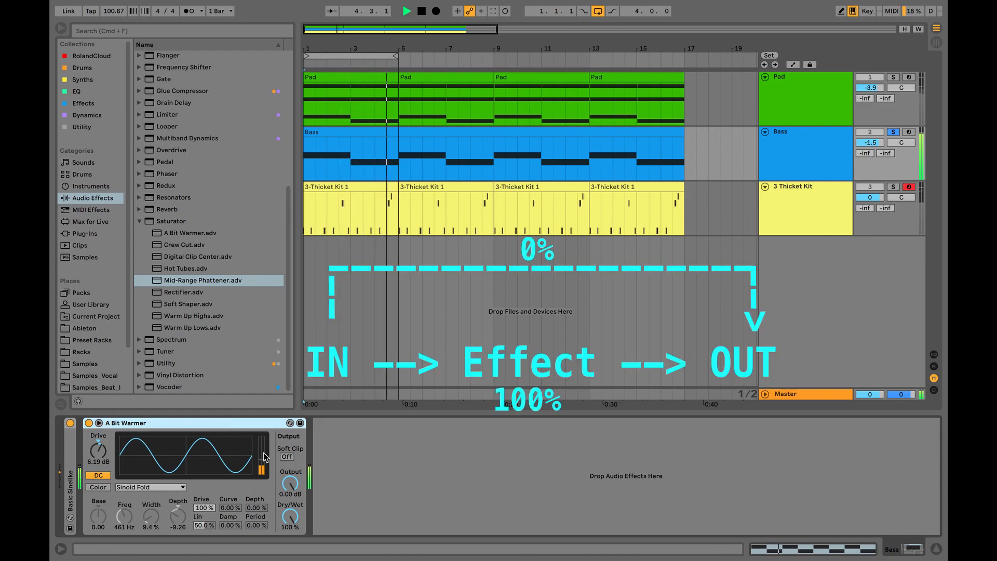
{"action": "left_click_drag", "start_coordinate": [302, 525], "coordinate": [301, 556]}
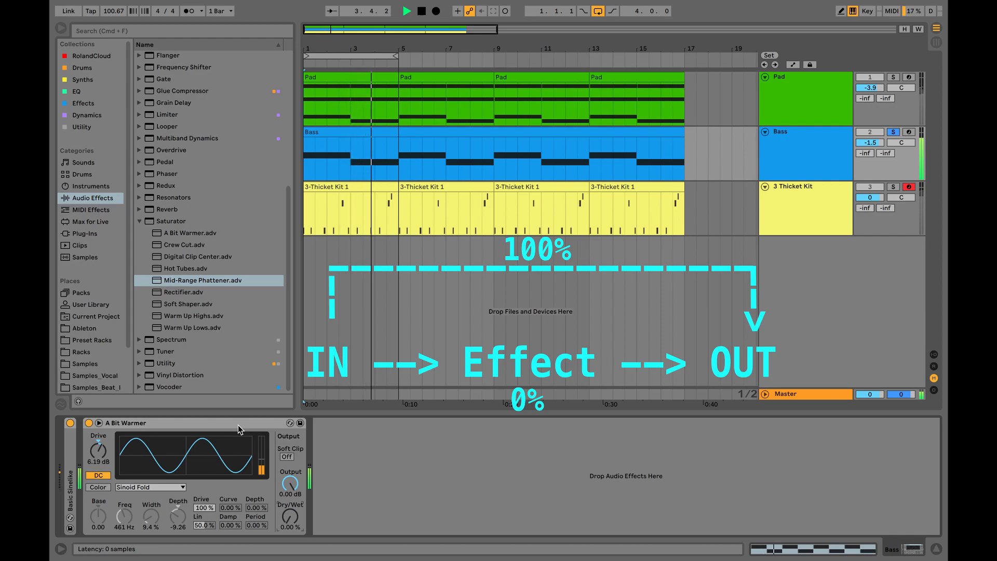
{"action": "left_click_drag", "start_coordinate": [290, 522], "coordinate": [290, 509]}
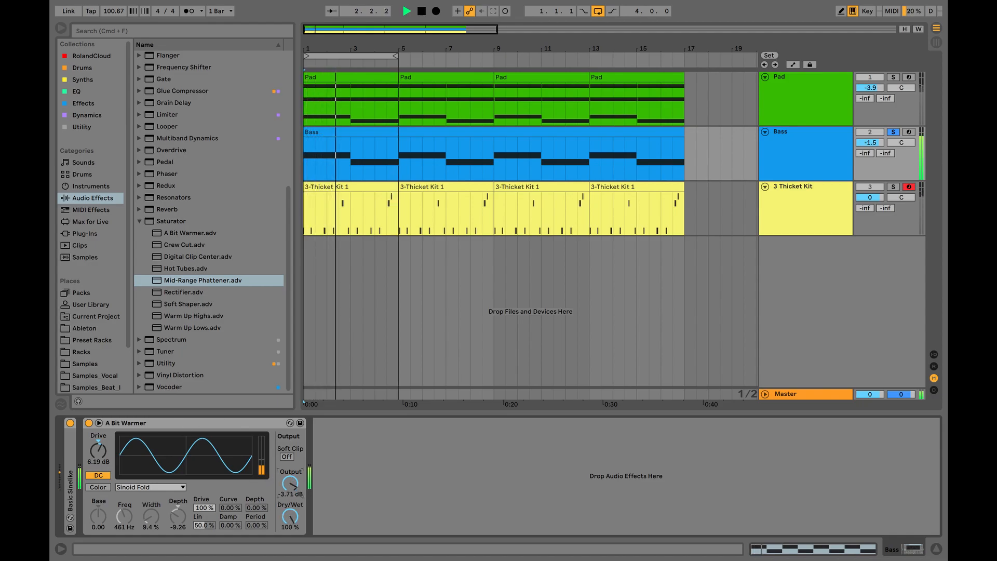
Set A Bit Warmer's Dry/Wet to 46% after trying 0% and 100%, and compare the result with the effect bypassed.
{"action": "left_click_drag", "start_coordinate": [294, 521], "coordinate": [294, 559]}
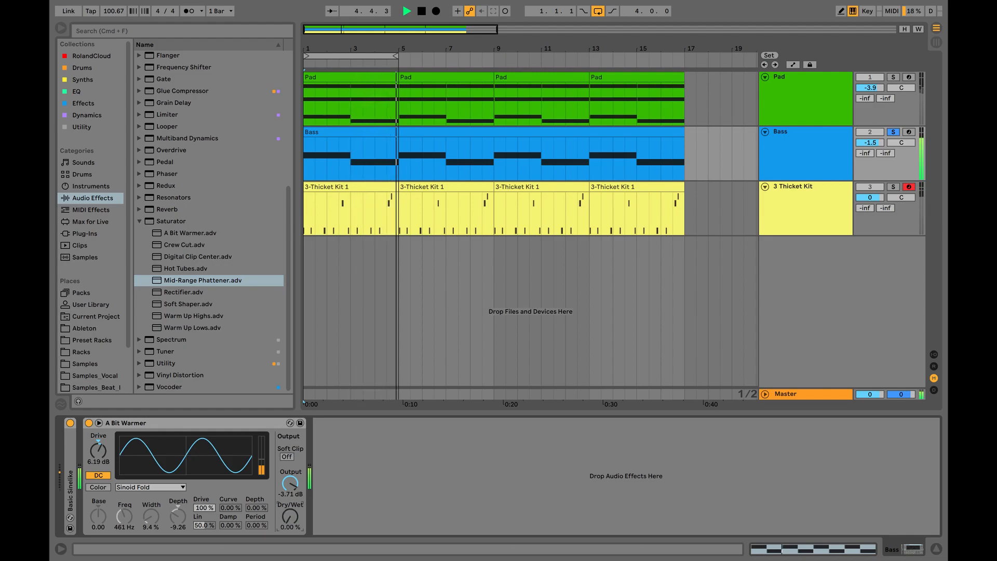
{"action": "double_click", "coordinate": [290, 518]}
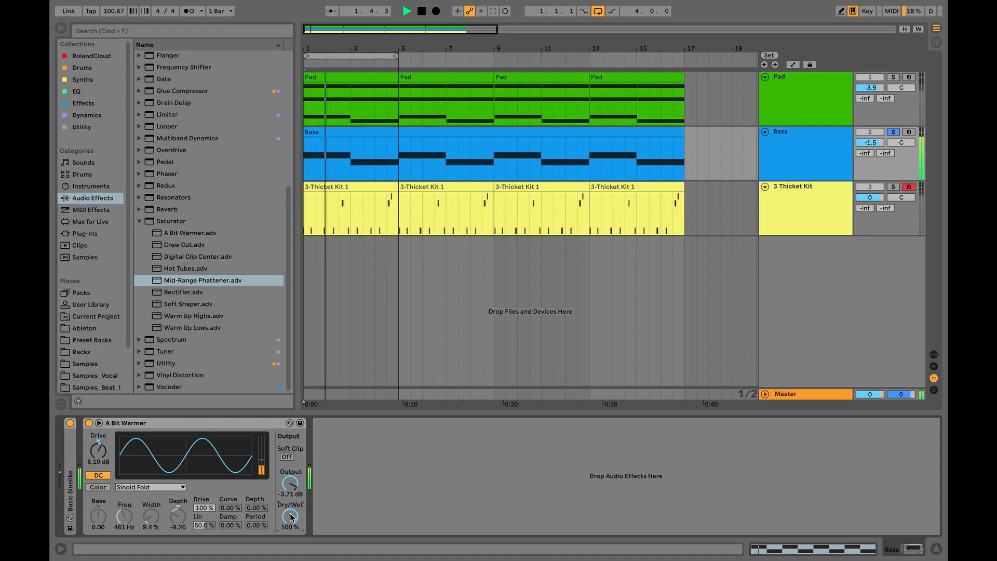
{"action": "left_click_drag", "start_coordinate": [283, 515], "coordinate": [292, 517]}
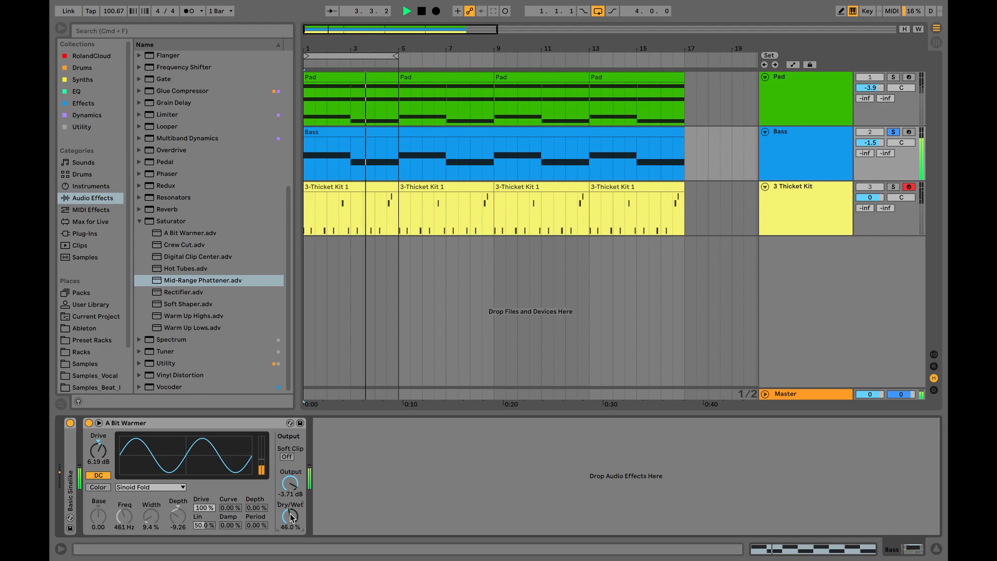
{"action": "left_click", "coordinate": [89, 423]}
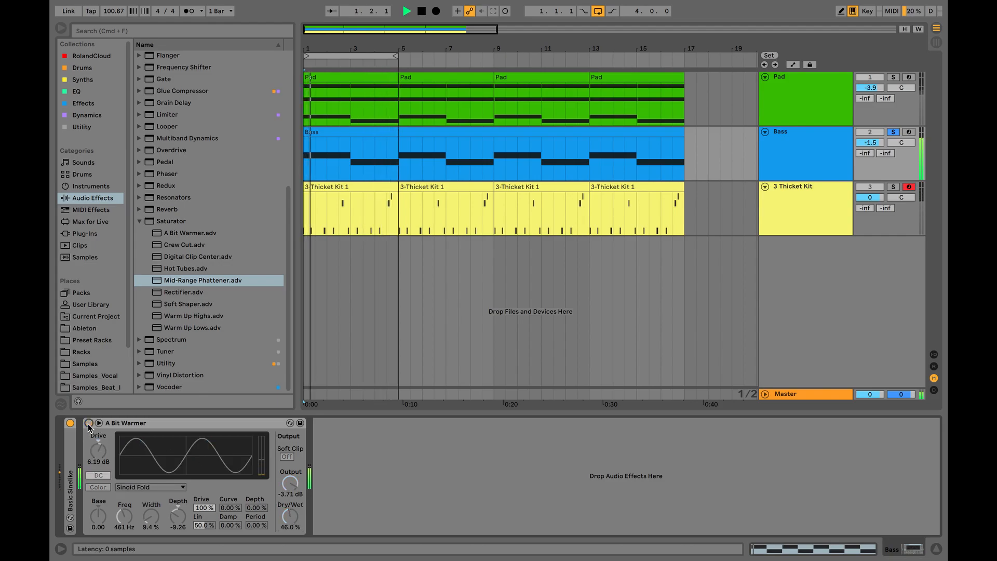
{"action": "left_click", "coordinate": [89, 423]}
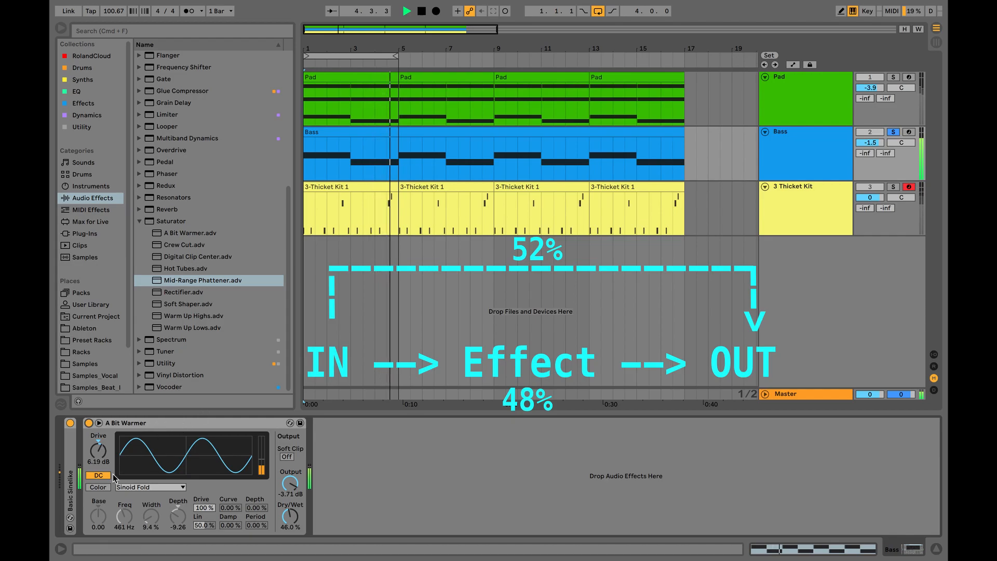
Save the bass track's A Bit Warmer Saturator settings to the User Library as a preset named Bad saturation.
{"action": "left_click", "coordinate": [211, 437]}
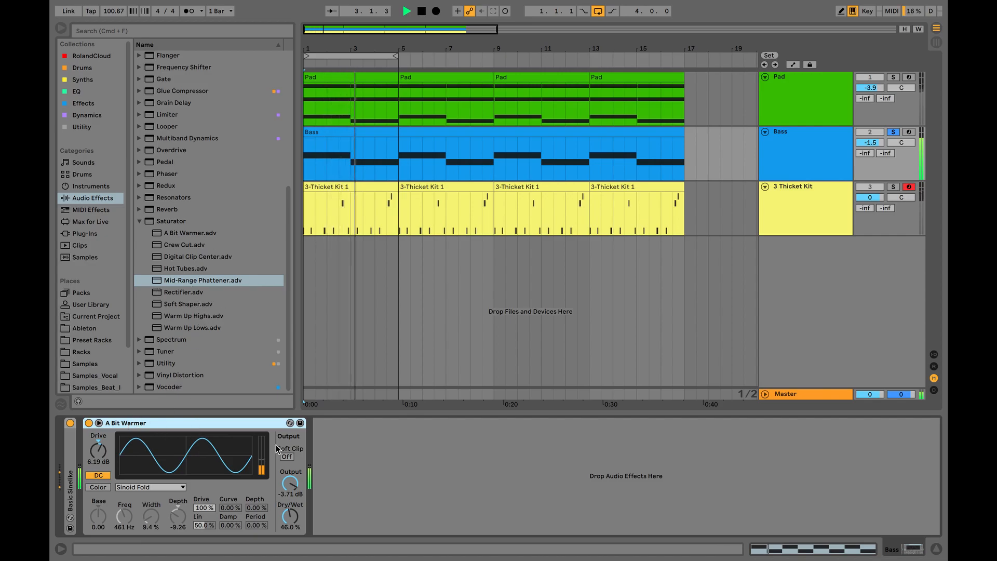
{"action": "left_click", "coordinate": [300, 423]}
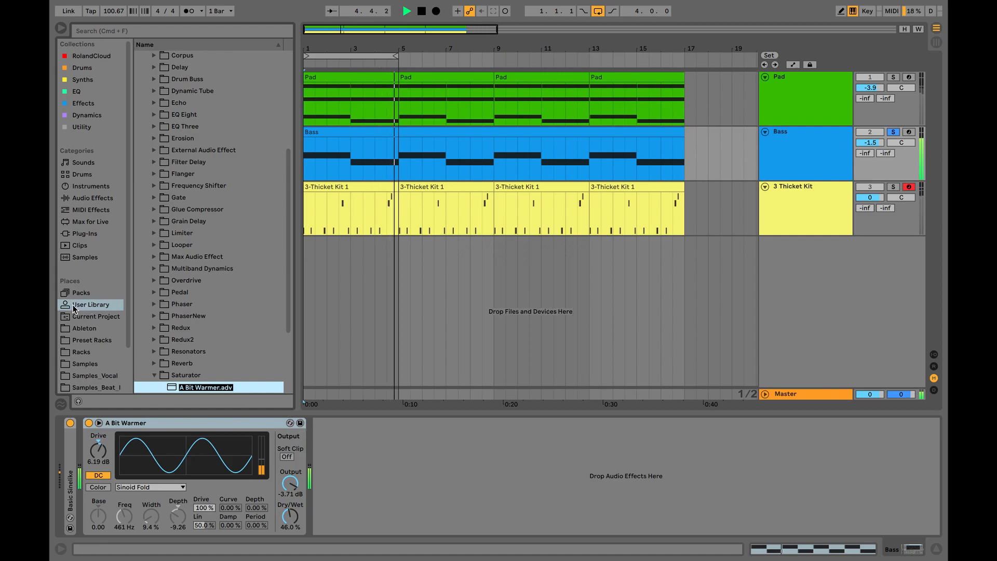
{"action": "scroll", "coordinate": [236, 293], "scroll_direction": "down", "scroll_amount": 5}
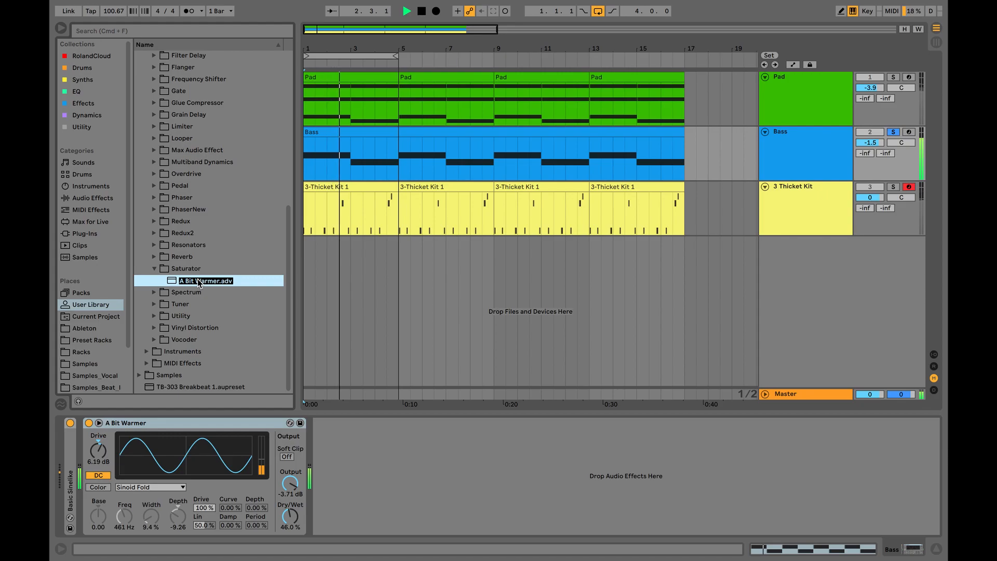
{"action": "type", "text": "Bad"}
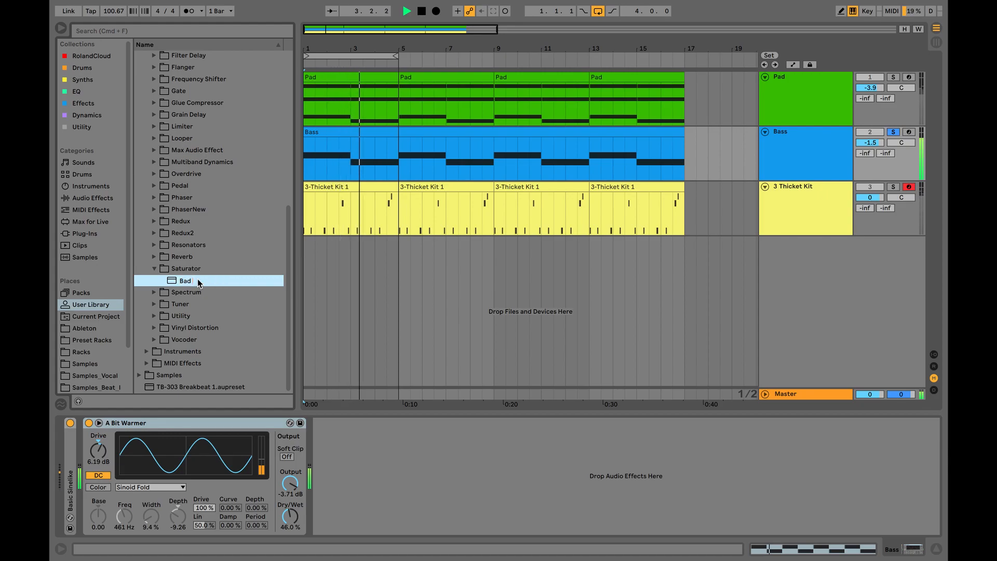
{"action": "type", "text": " saturation"}
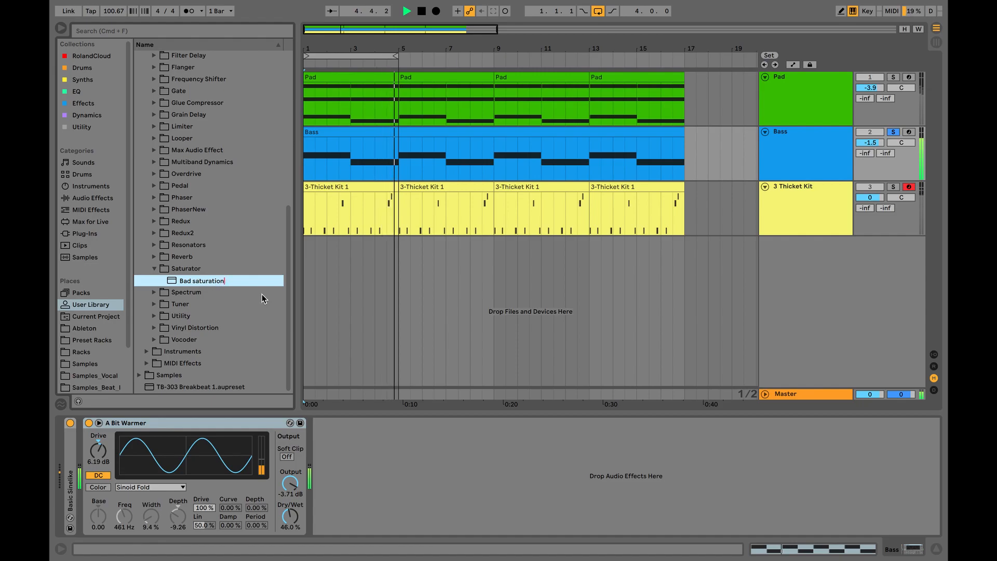
{"action": "key", "text": "Return"}
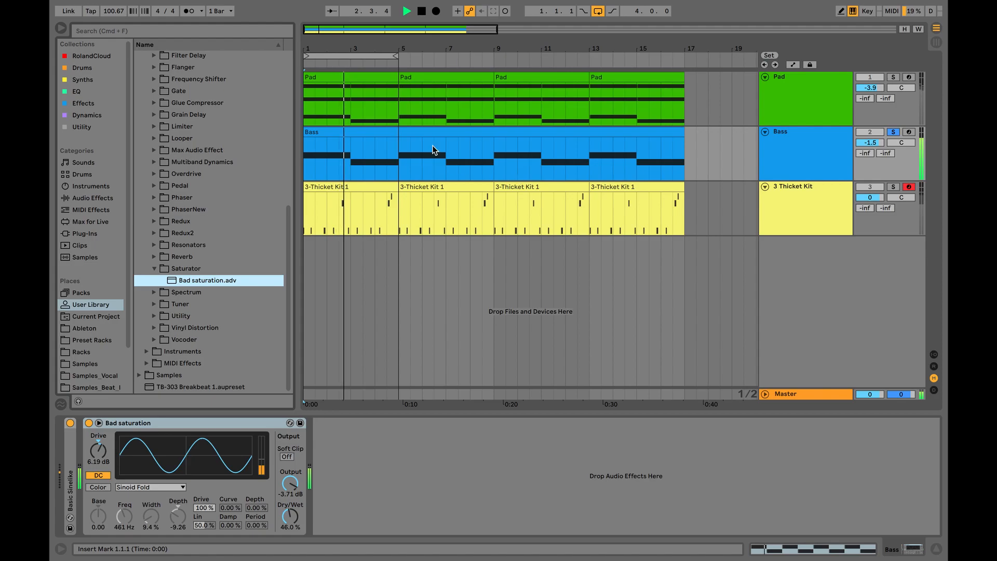
Delete the Bad saturation preset from the User Library's Saturator folder and collapse the Presets folder.
{"action": "right_click", "coordinate": [188, 283]}
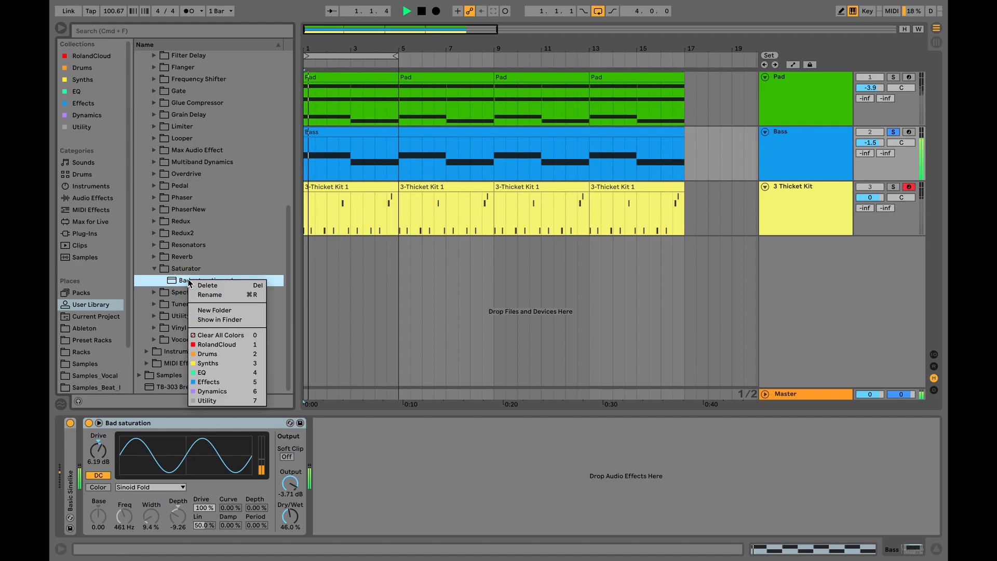
{"action": "left_click", "coordinate": [192, 282]}
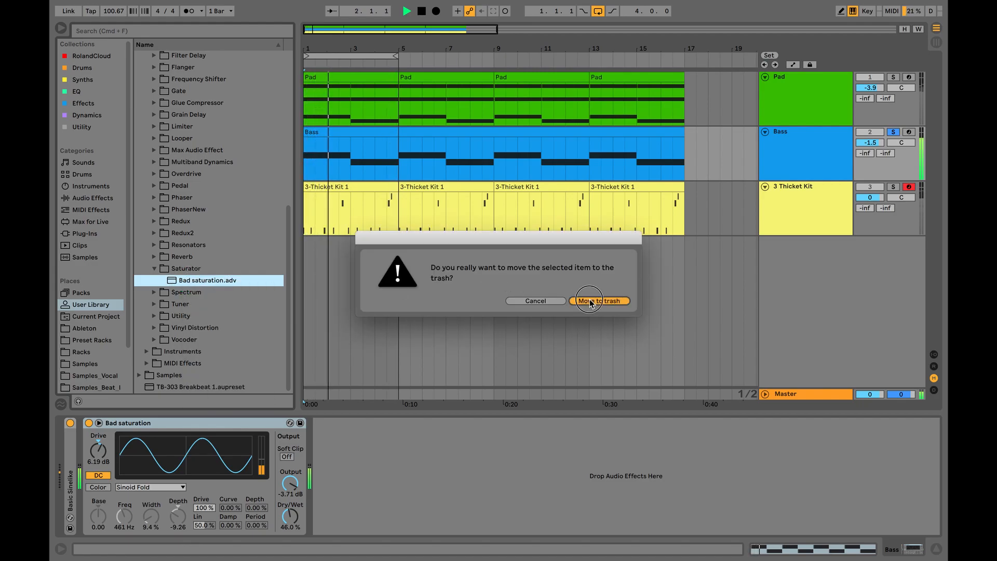
{"action": "left_click", "coordinate": [600, 301]}
{"action": "left_click", "coordinate": [155, 280]}
{"action": "scroll", "coordinate": [188, 278], "scroll_direction": "up", "scroll_amount": 8}
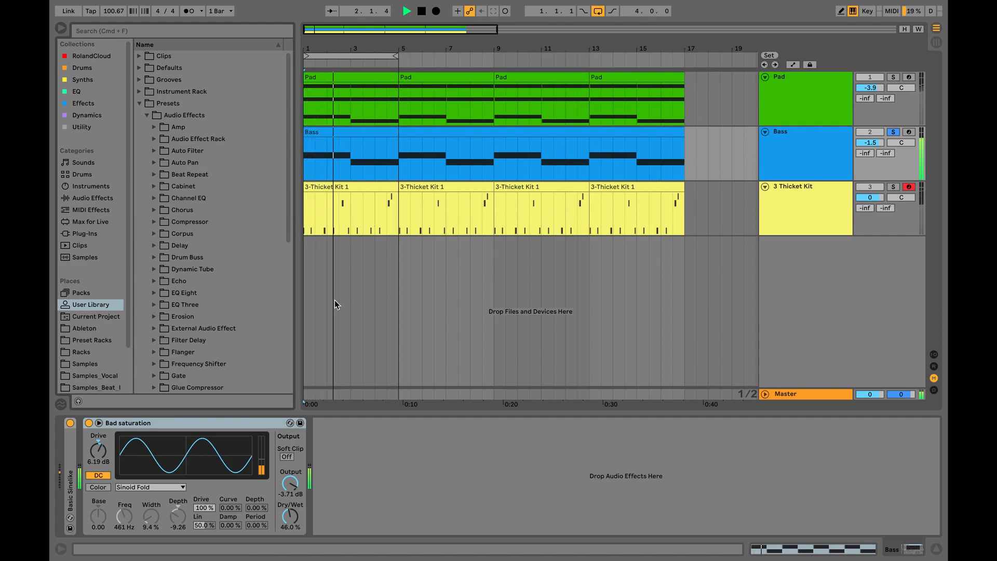
{"action": "left_click", "coordinate": [139, 104]}
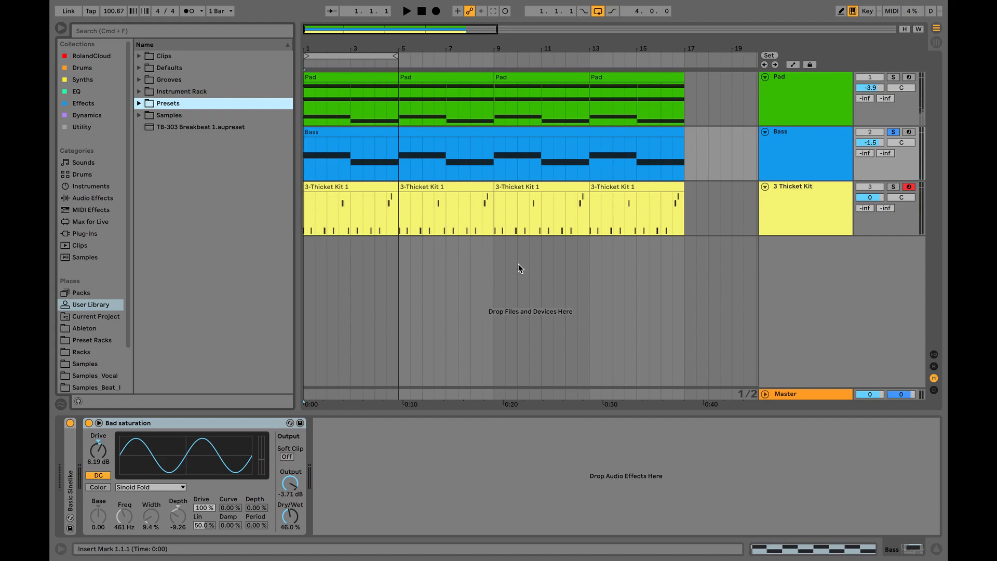
Hide the device view, and open the dialog for adding a folder to Places and cancel it.
{"action": "left_click", "coordinate": [938, 550]}
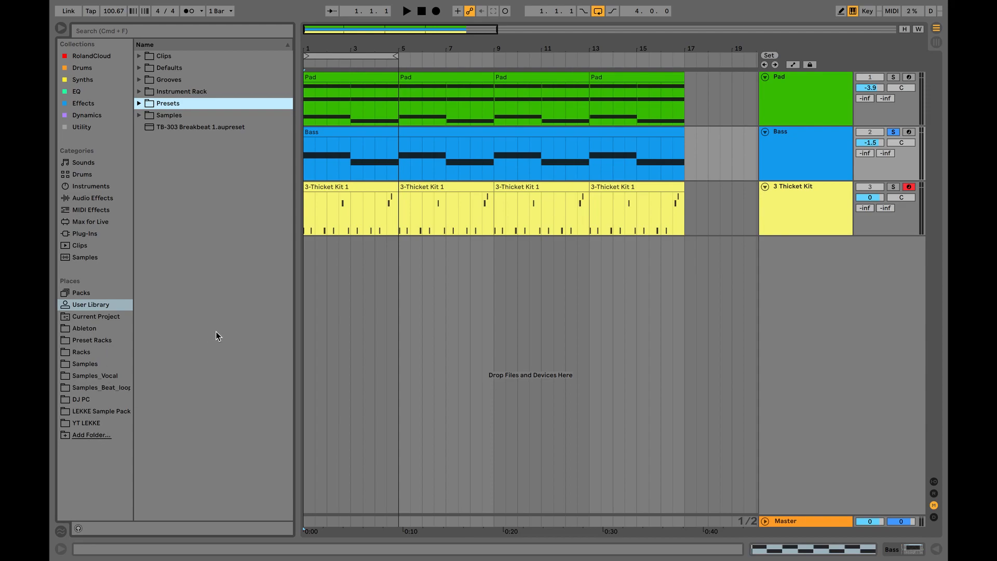
{"action": "left_click", "coordinate": [91, 436]}
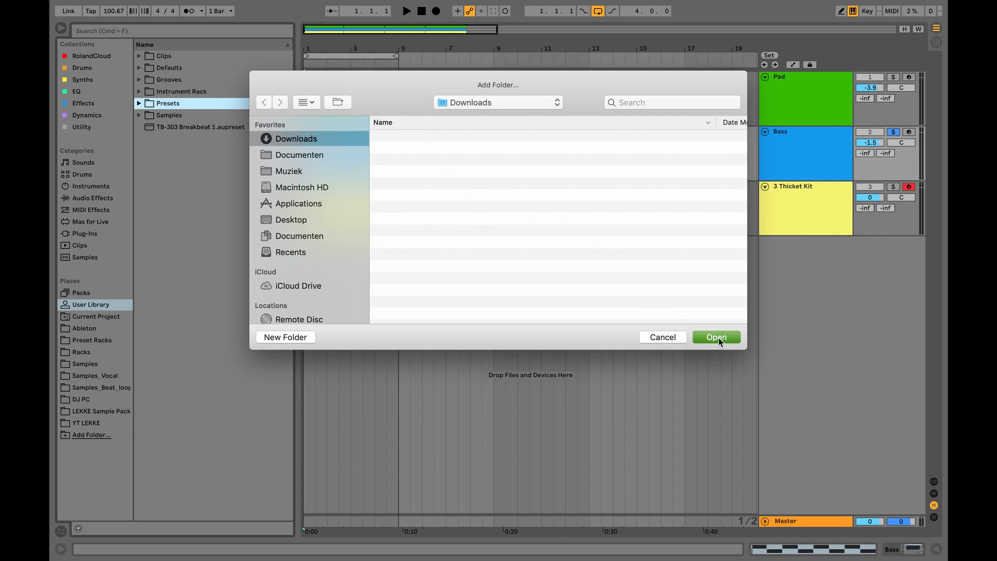
{"action": "left_click", "coordinate": [664, 337]}
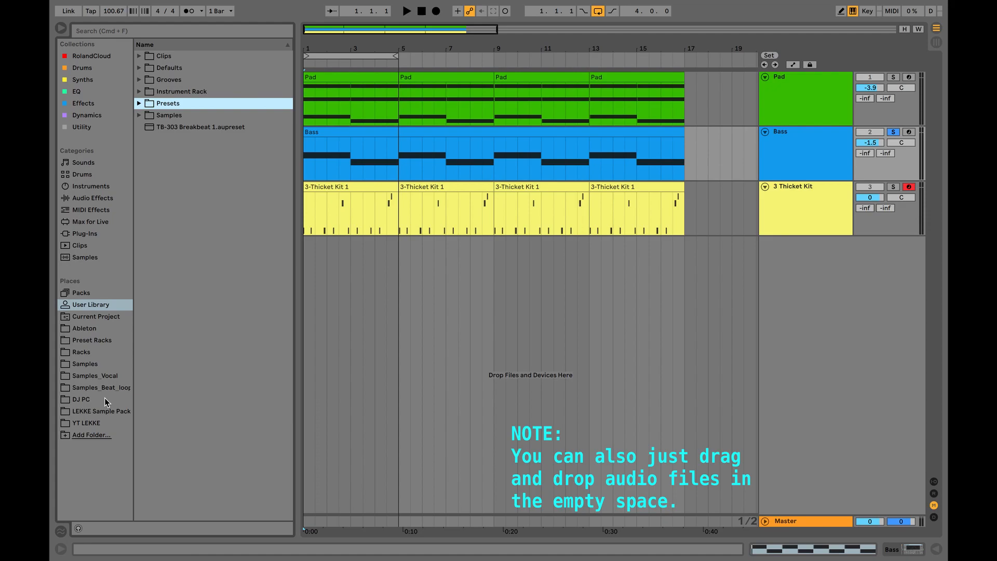
Place the Euphoria Acapella Dry - Leave This Place sample from Samples_Vocal's Cym Vocal Samples Acapella folder on a new audio track at bar 1.
{"action": "left_click", "coordinate": [86, 364]}
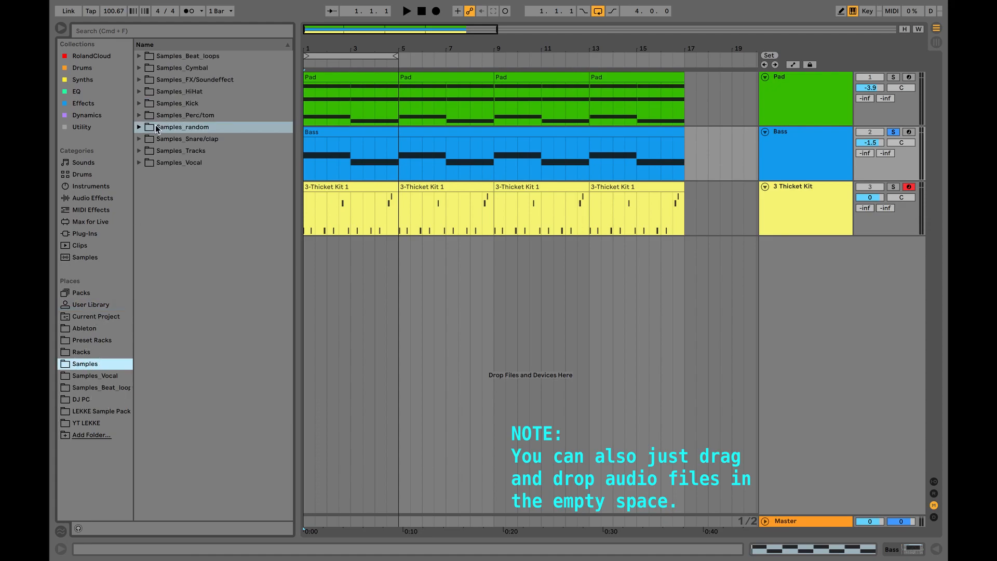
{"action": "left_click", "coordinate": [140, 163]}
{"action": "left_click", "coordinate": [147, 175]}
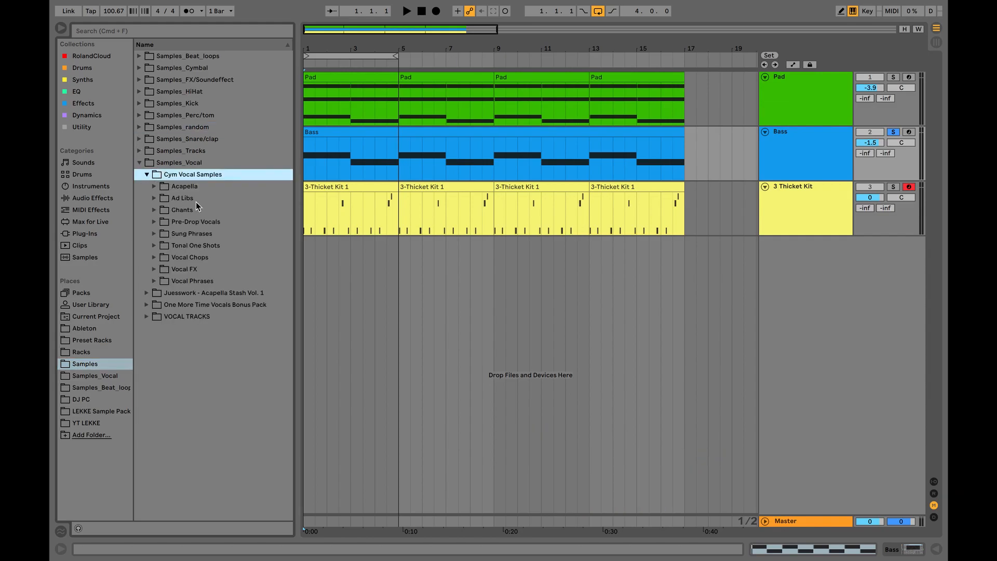
{"action": "left_click", "coordinate": [155, 187]}
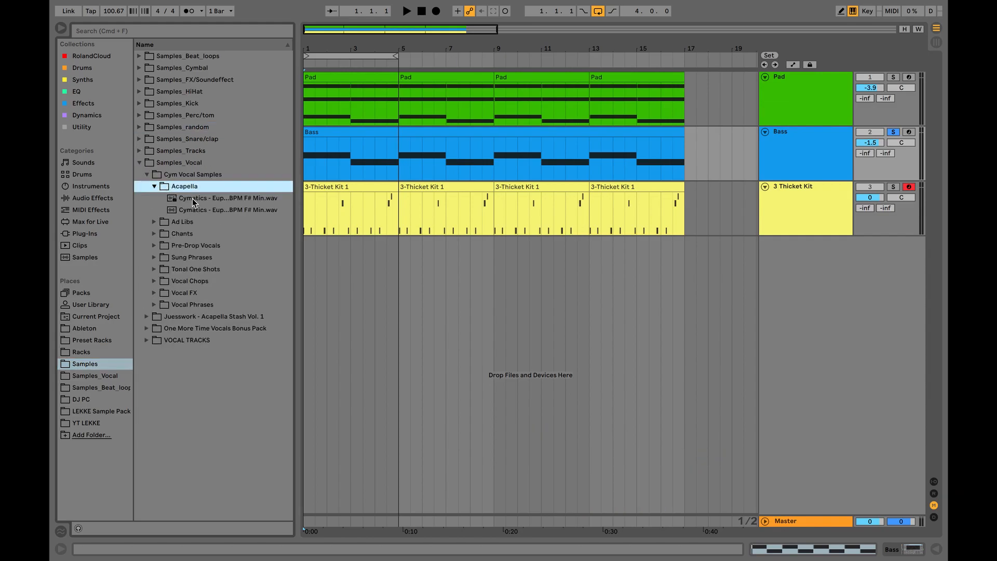
{"action": "left_click_drag", "start_coordinate": [199, 202], "coordinate": [307, 250]}
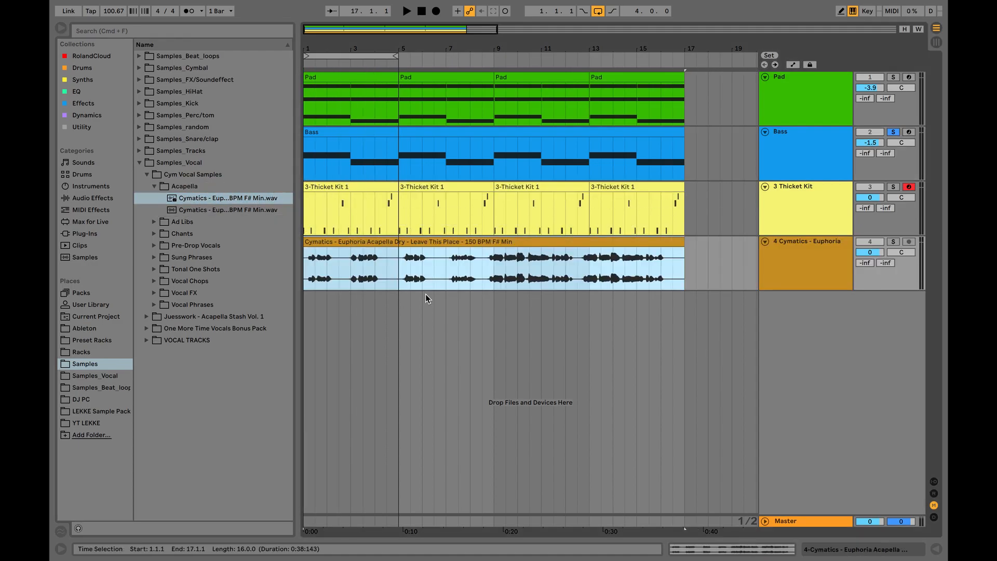
Enlarge the Cymatics - Euphoria vocal track's height to show its waveform in more detail.
{"action": "left_click", "coordinate": [410, 273]}
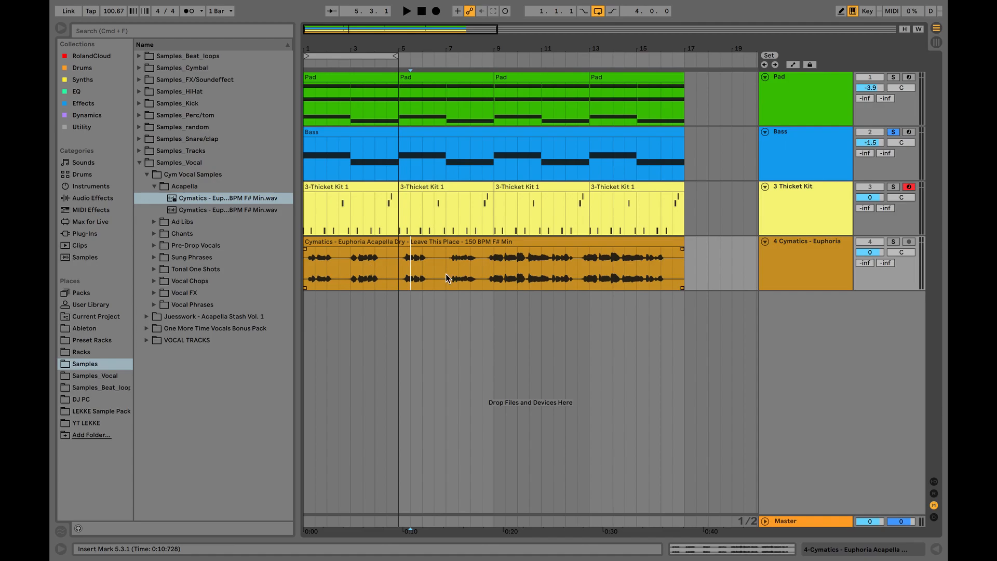
{"action": "scroll", "coordinate": [446, 273], "scroll_direction": "up", "scroll_amount": 10}
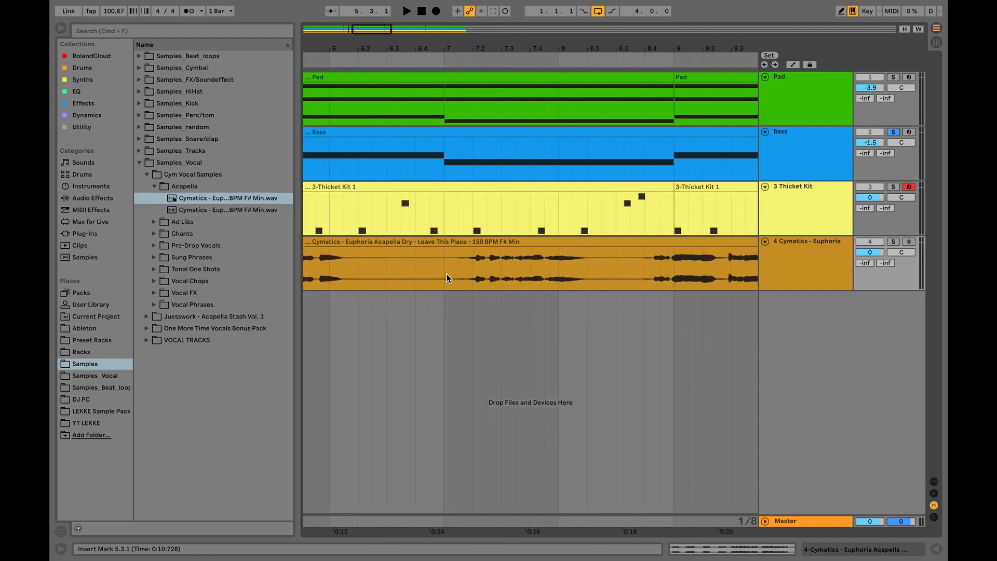
{"action": "scroll", "coordinate": [446, 278], "scroll_direction": "down", "scroll_amount": 10}
{"action": "left_click_drag", "start_coordinate": [799, 288], "coordinate": [760, 379]}
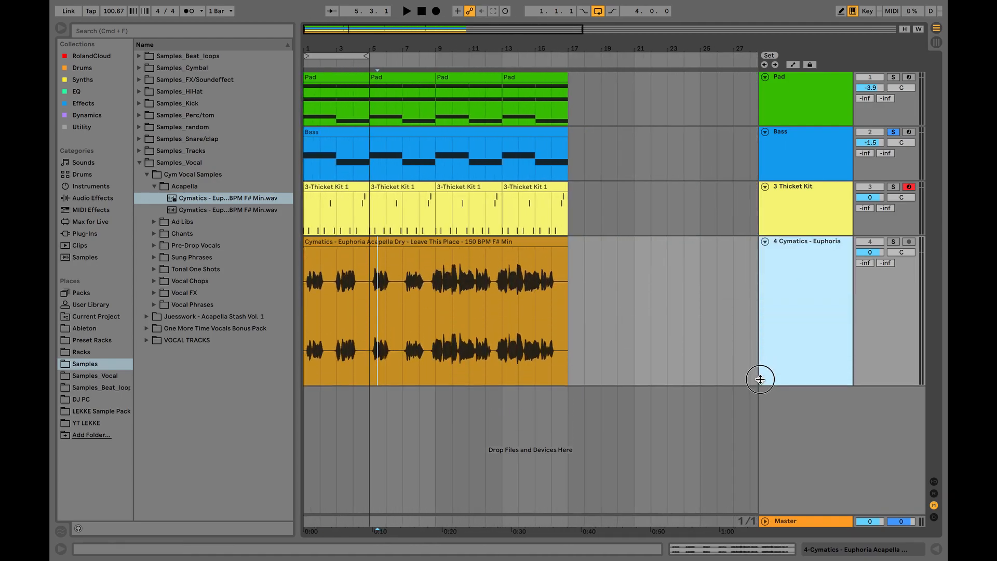